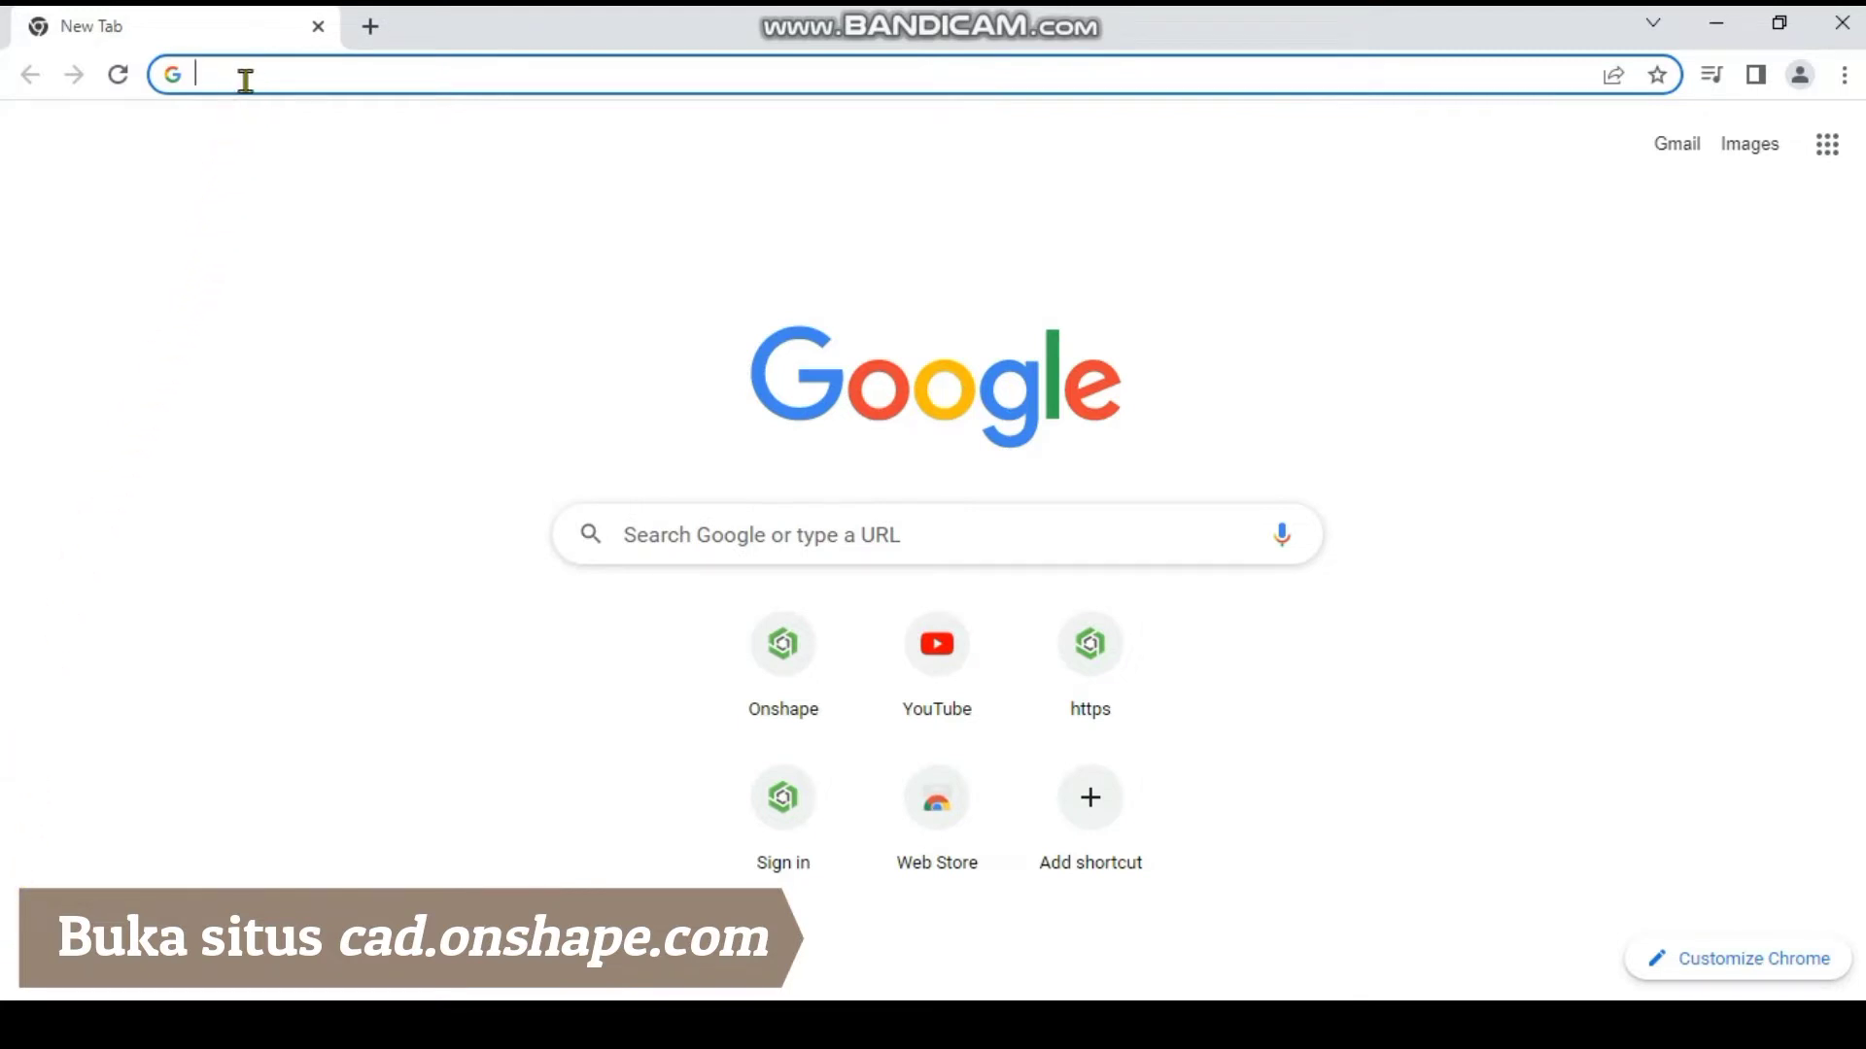
Open the website cad.onshape.com in the browser.
left_click(246, 80)
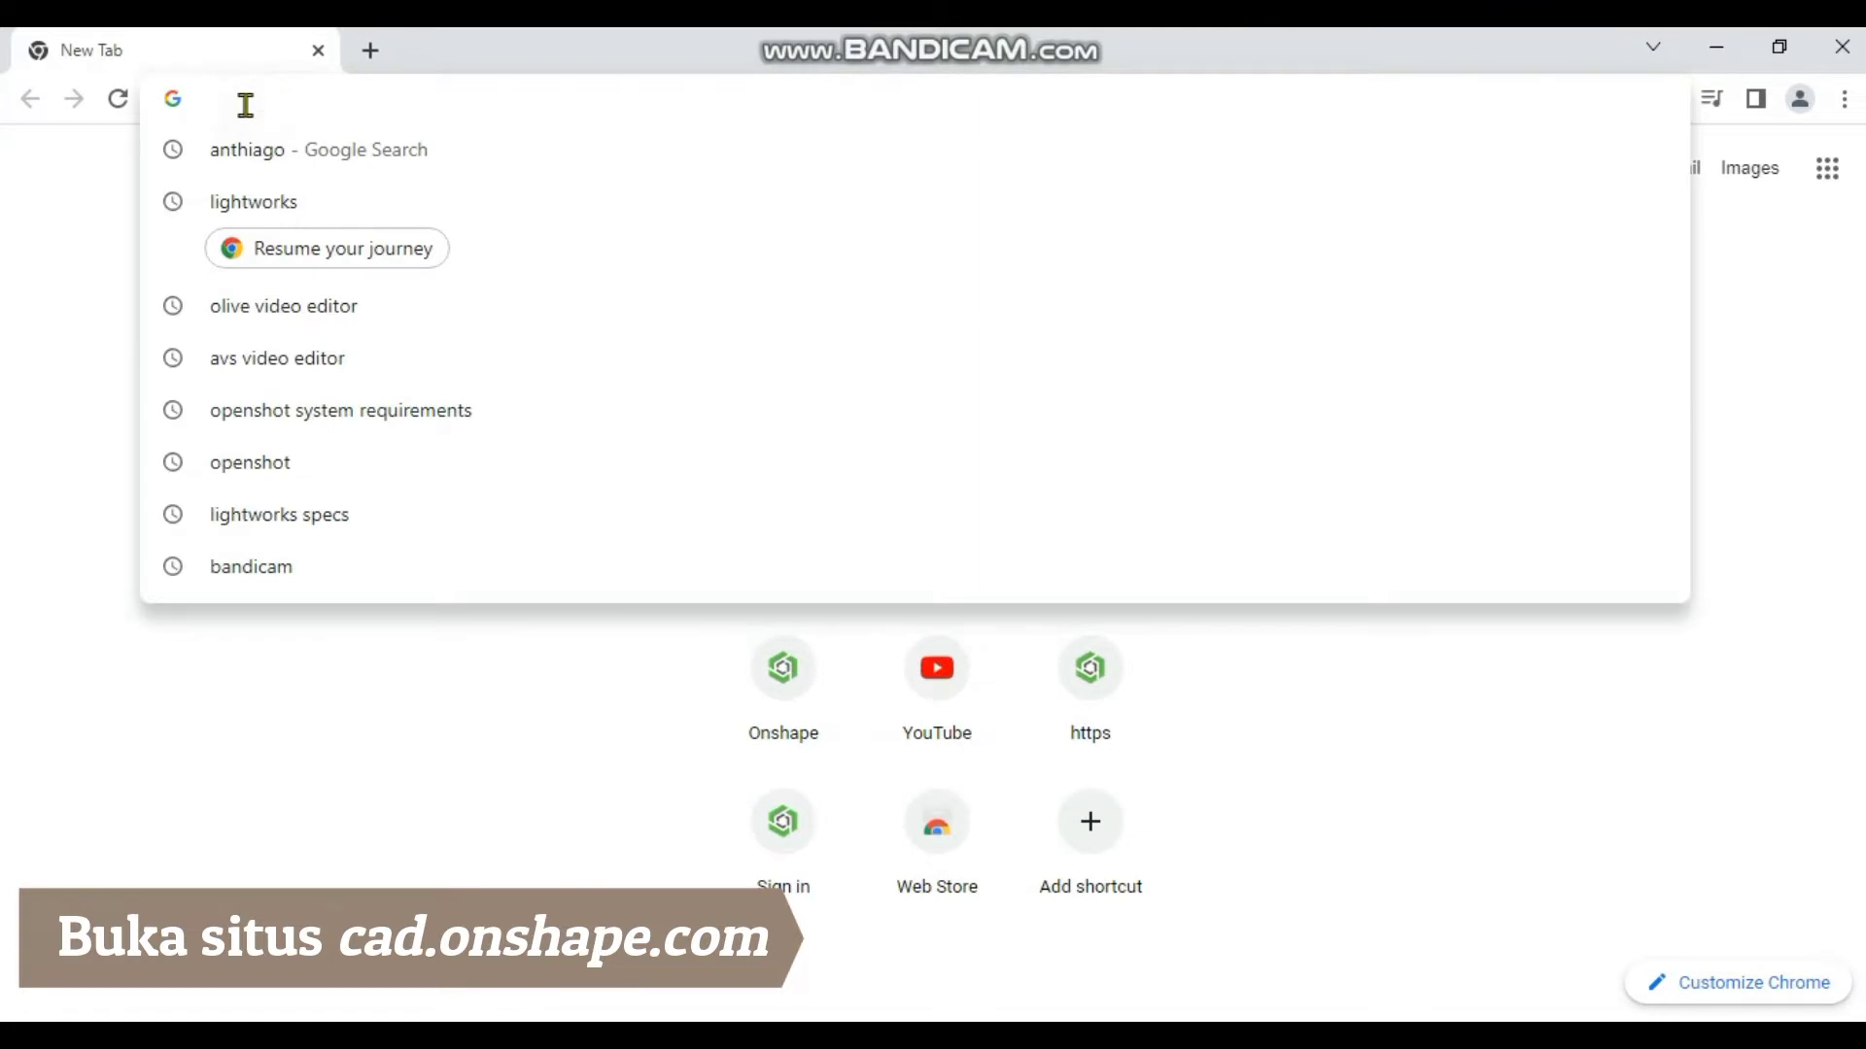
type("c")
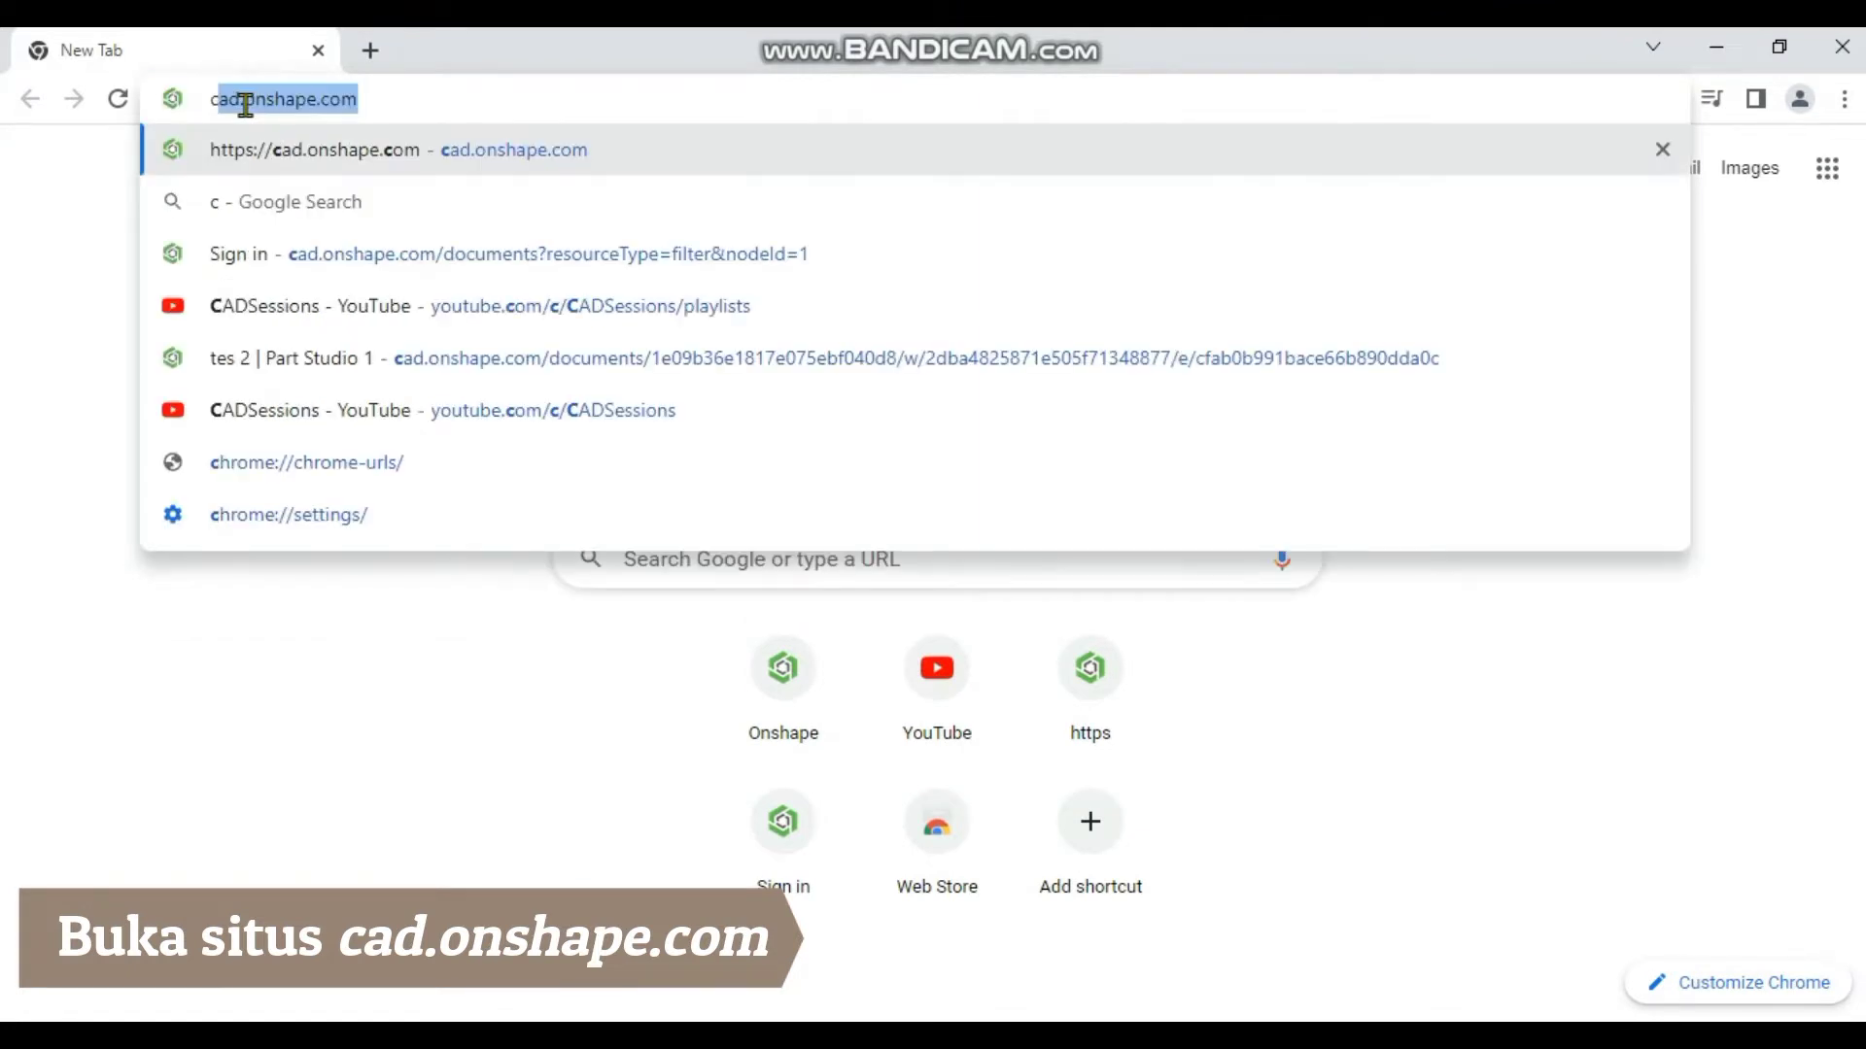
type("ad.")
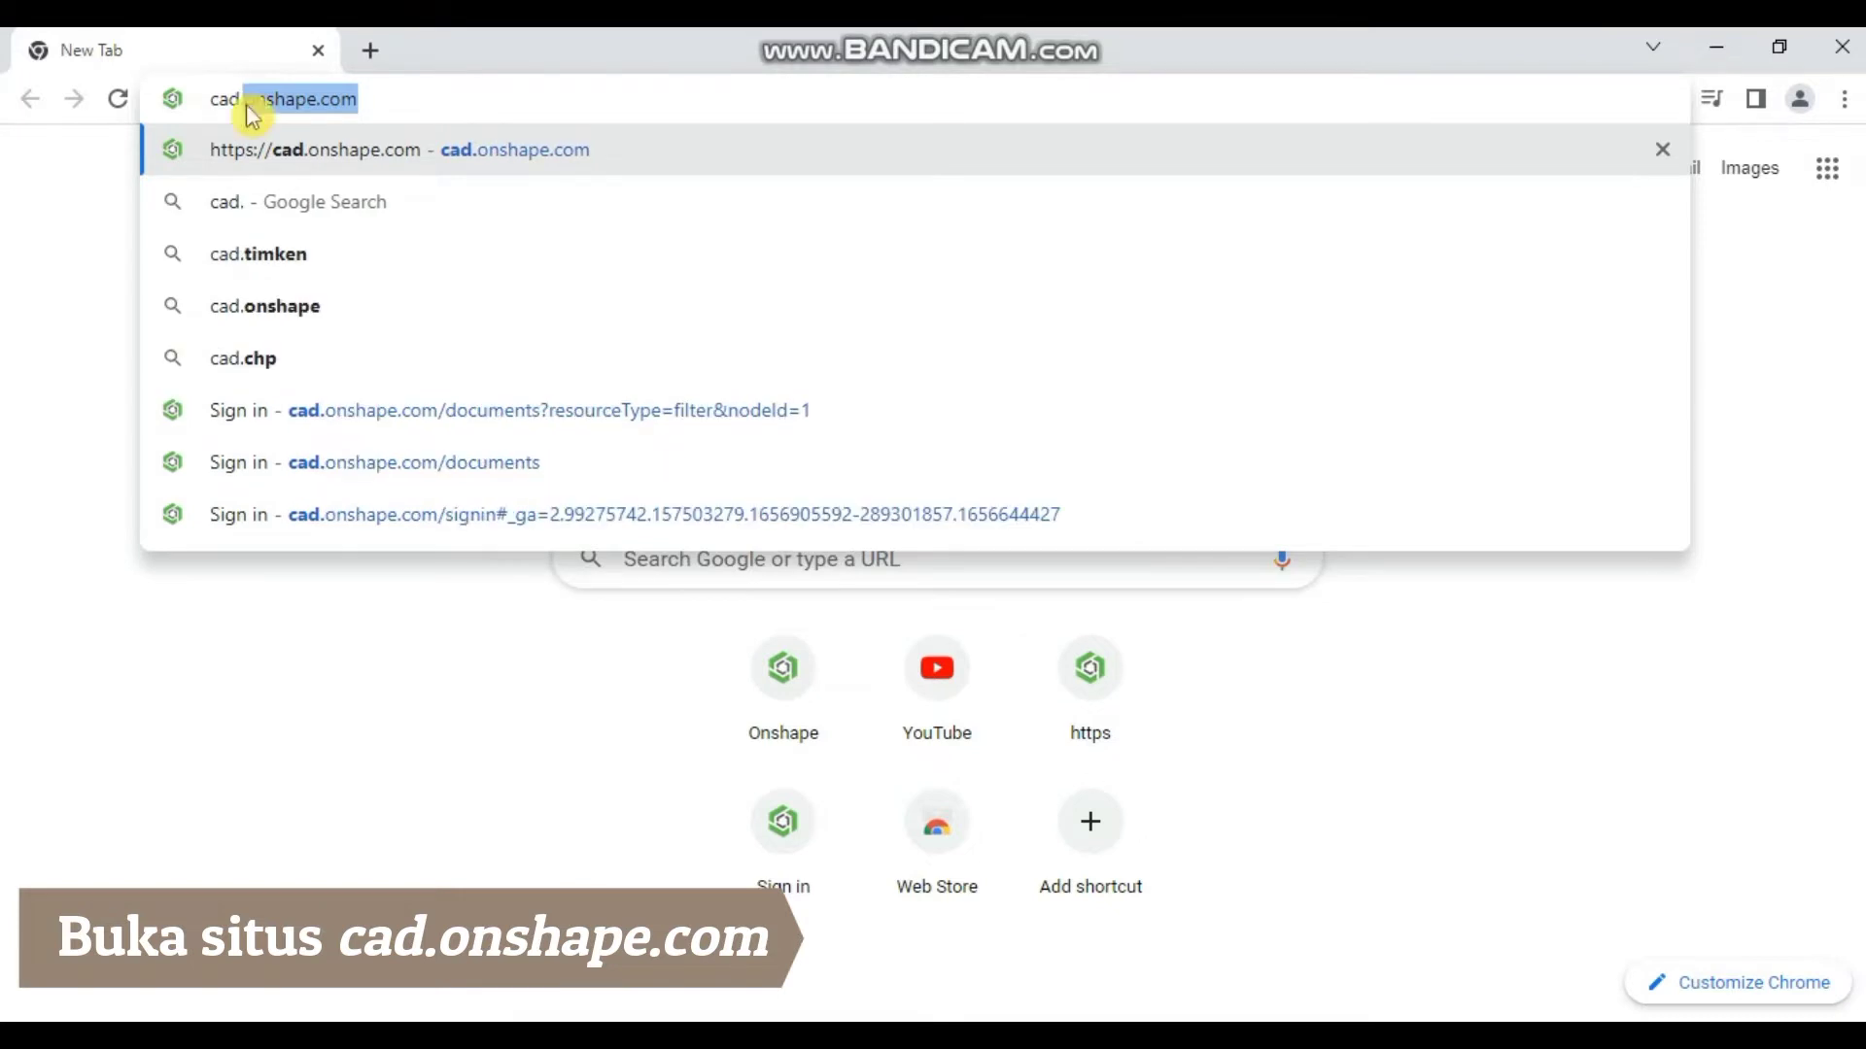
type("on")
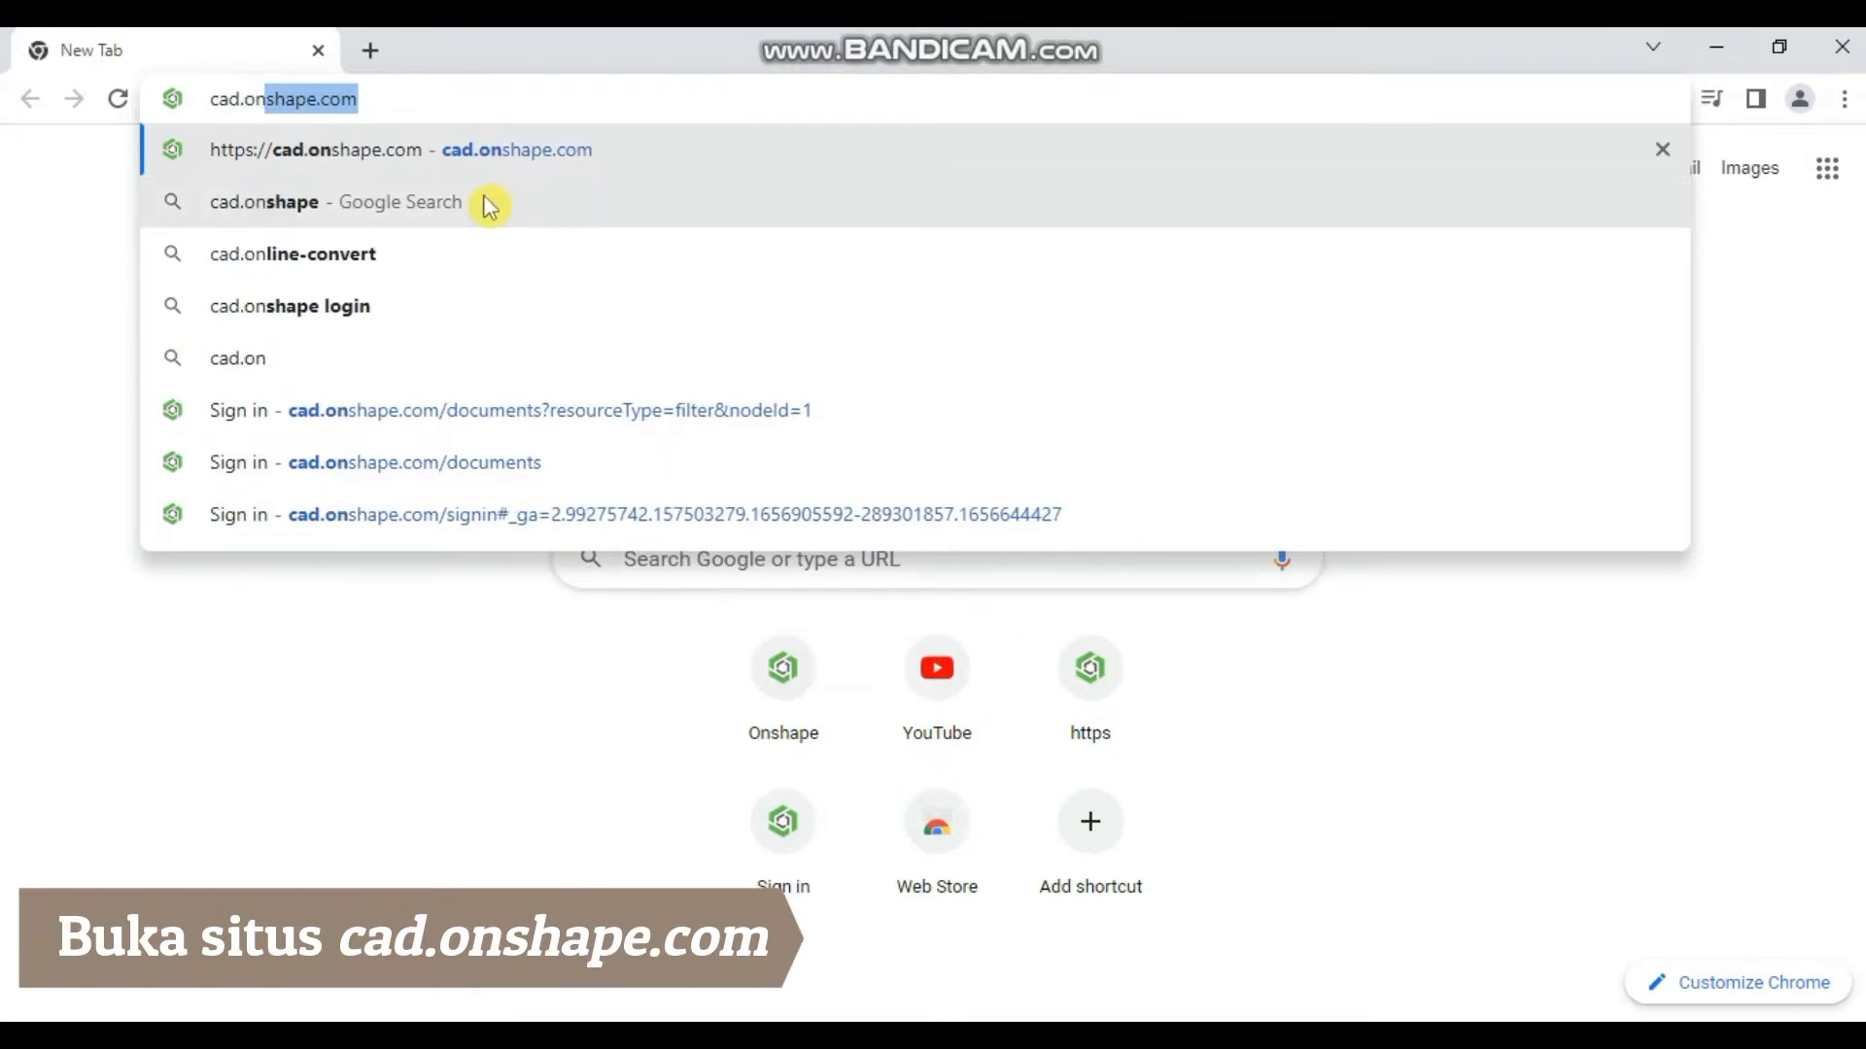
type("shape")
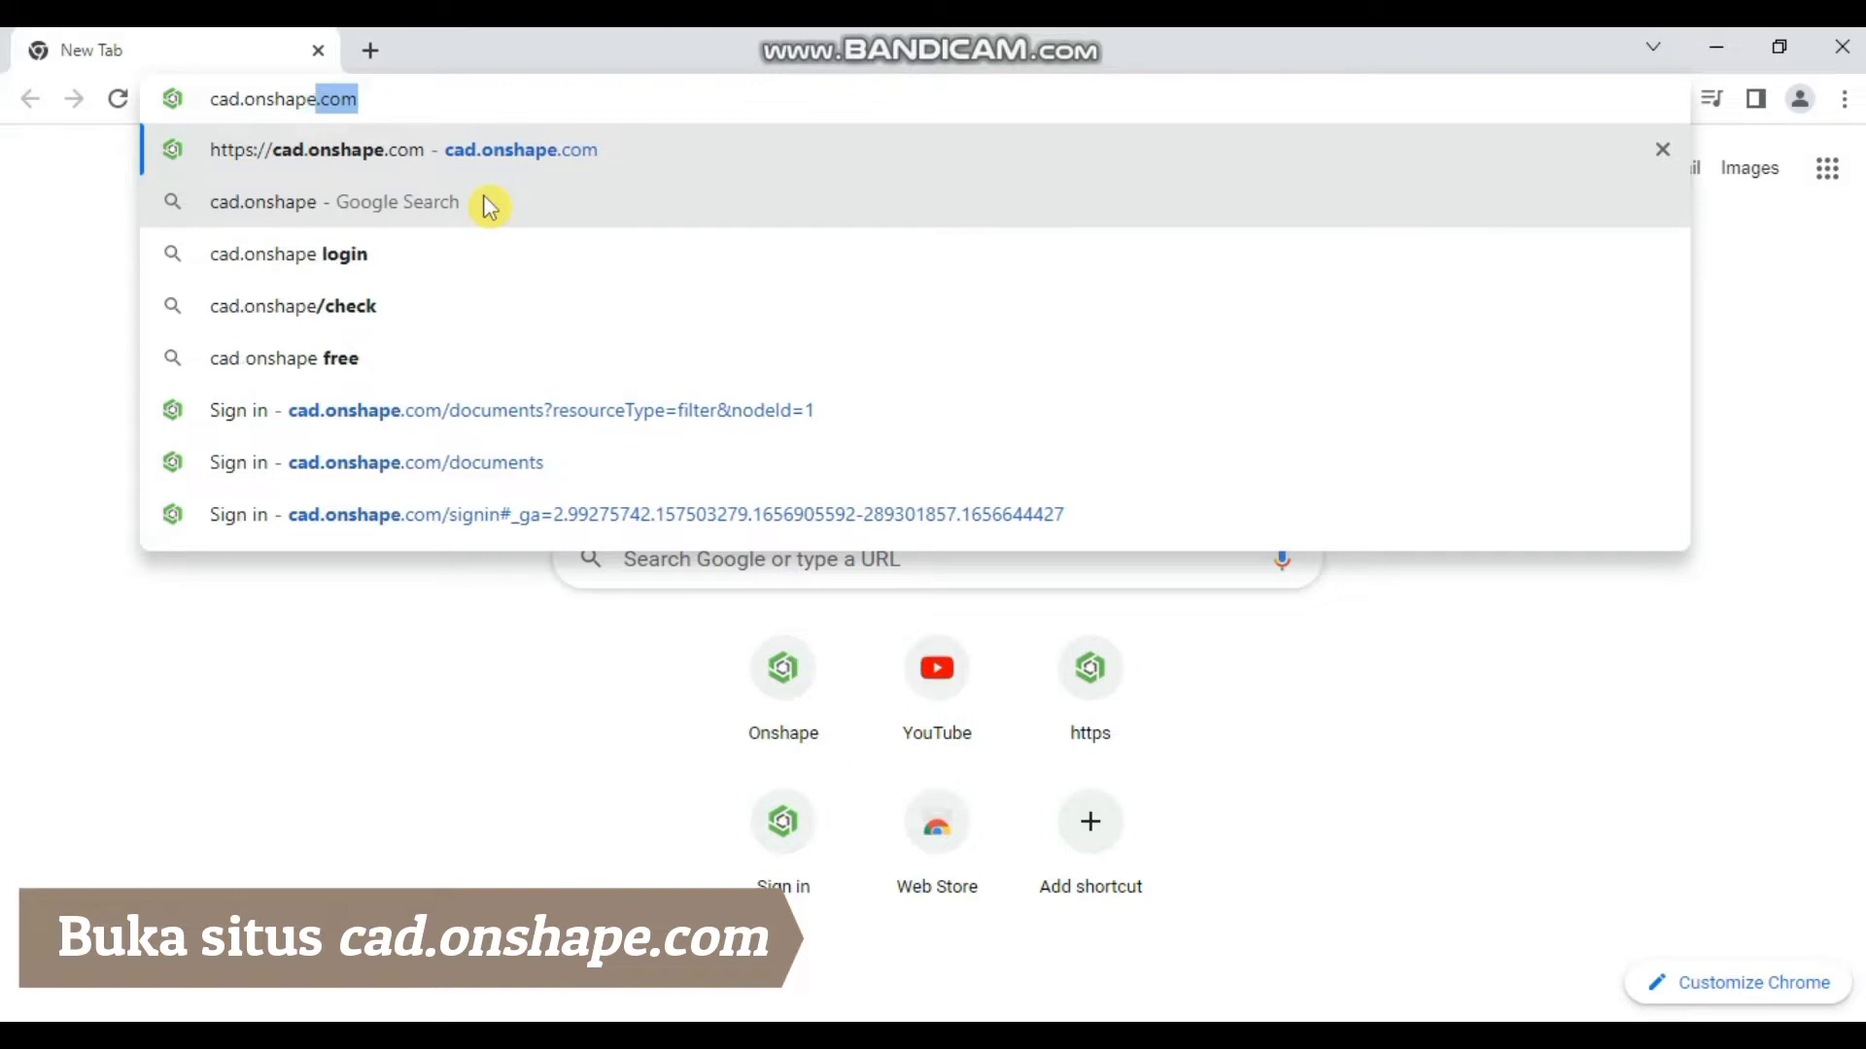
type("r")
key("BackSpace")
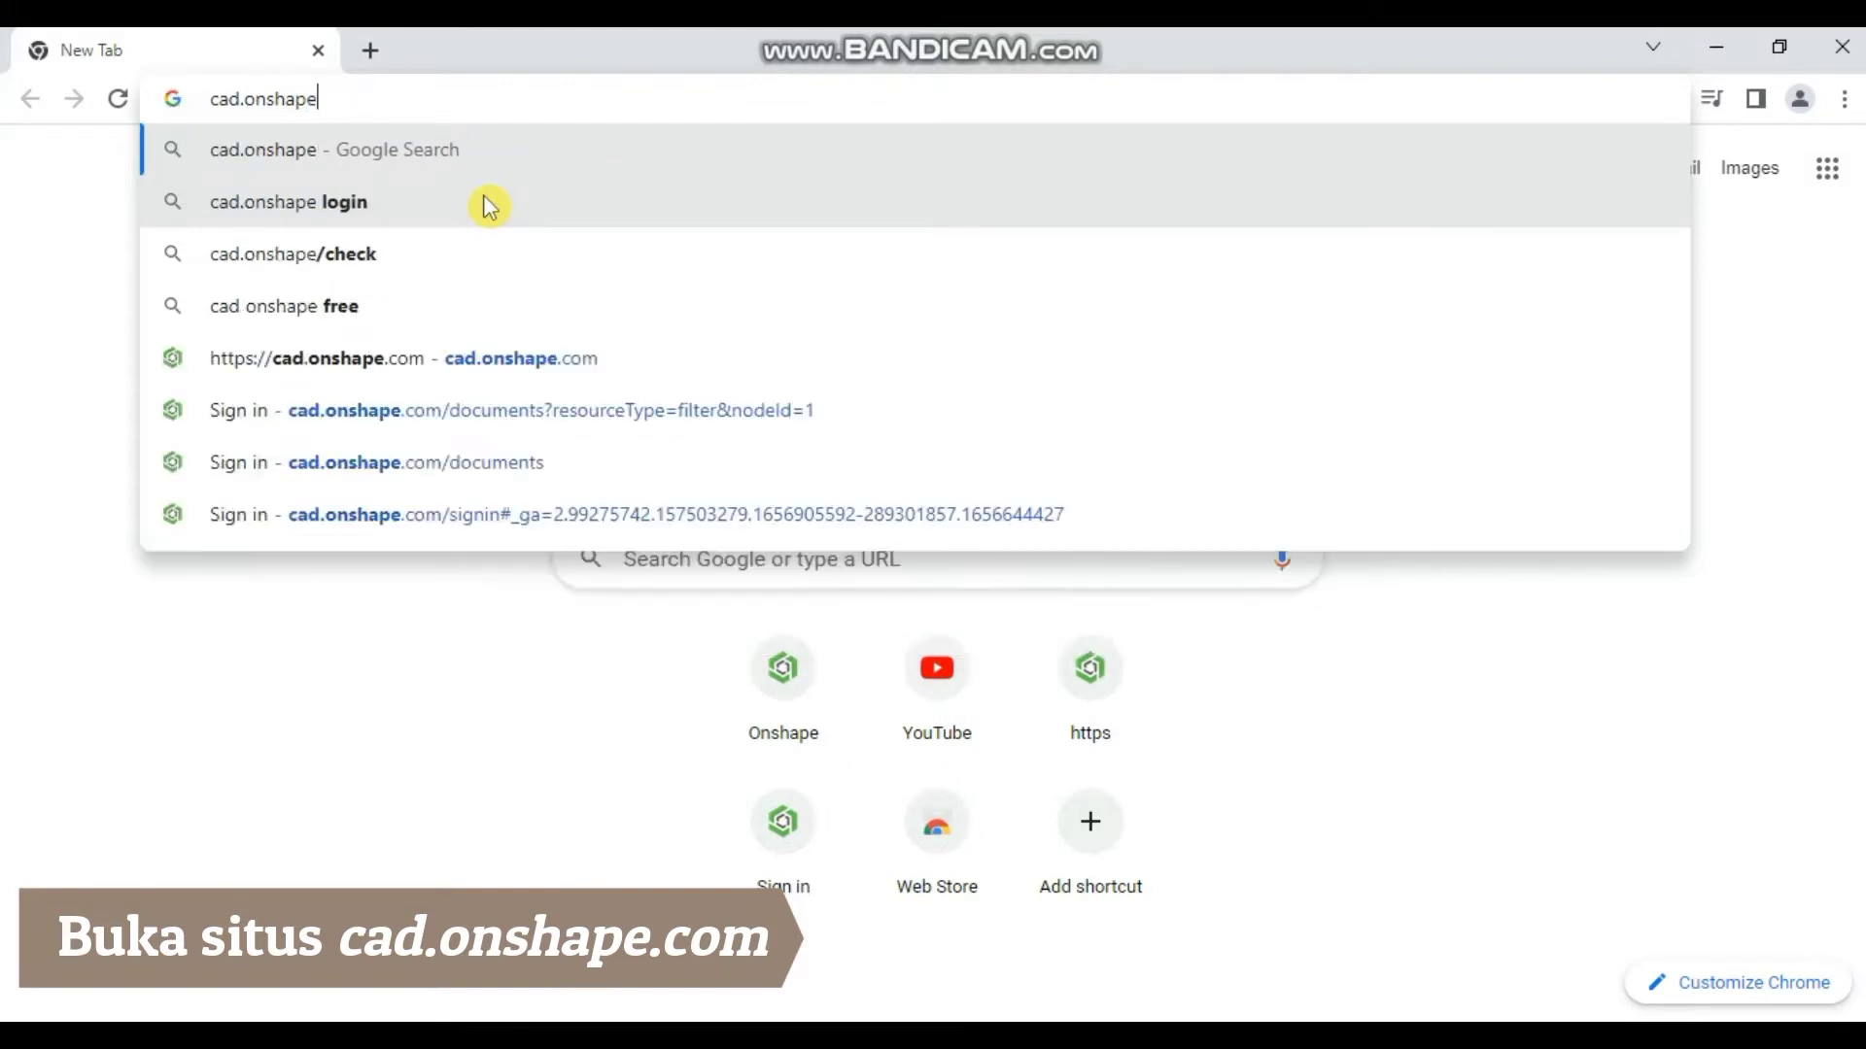
type(".com")
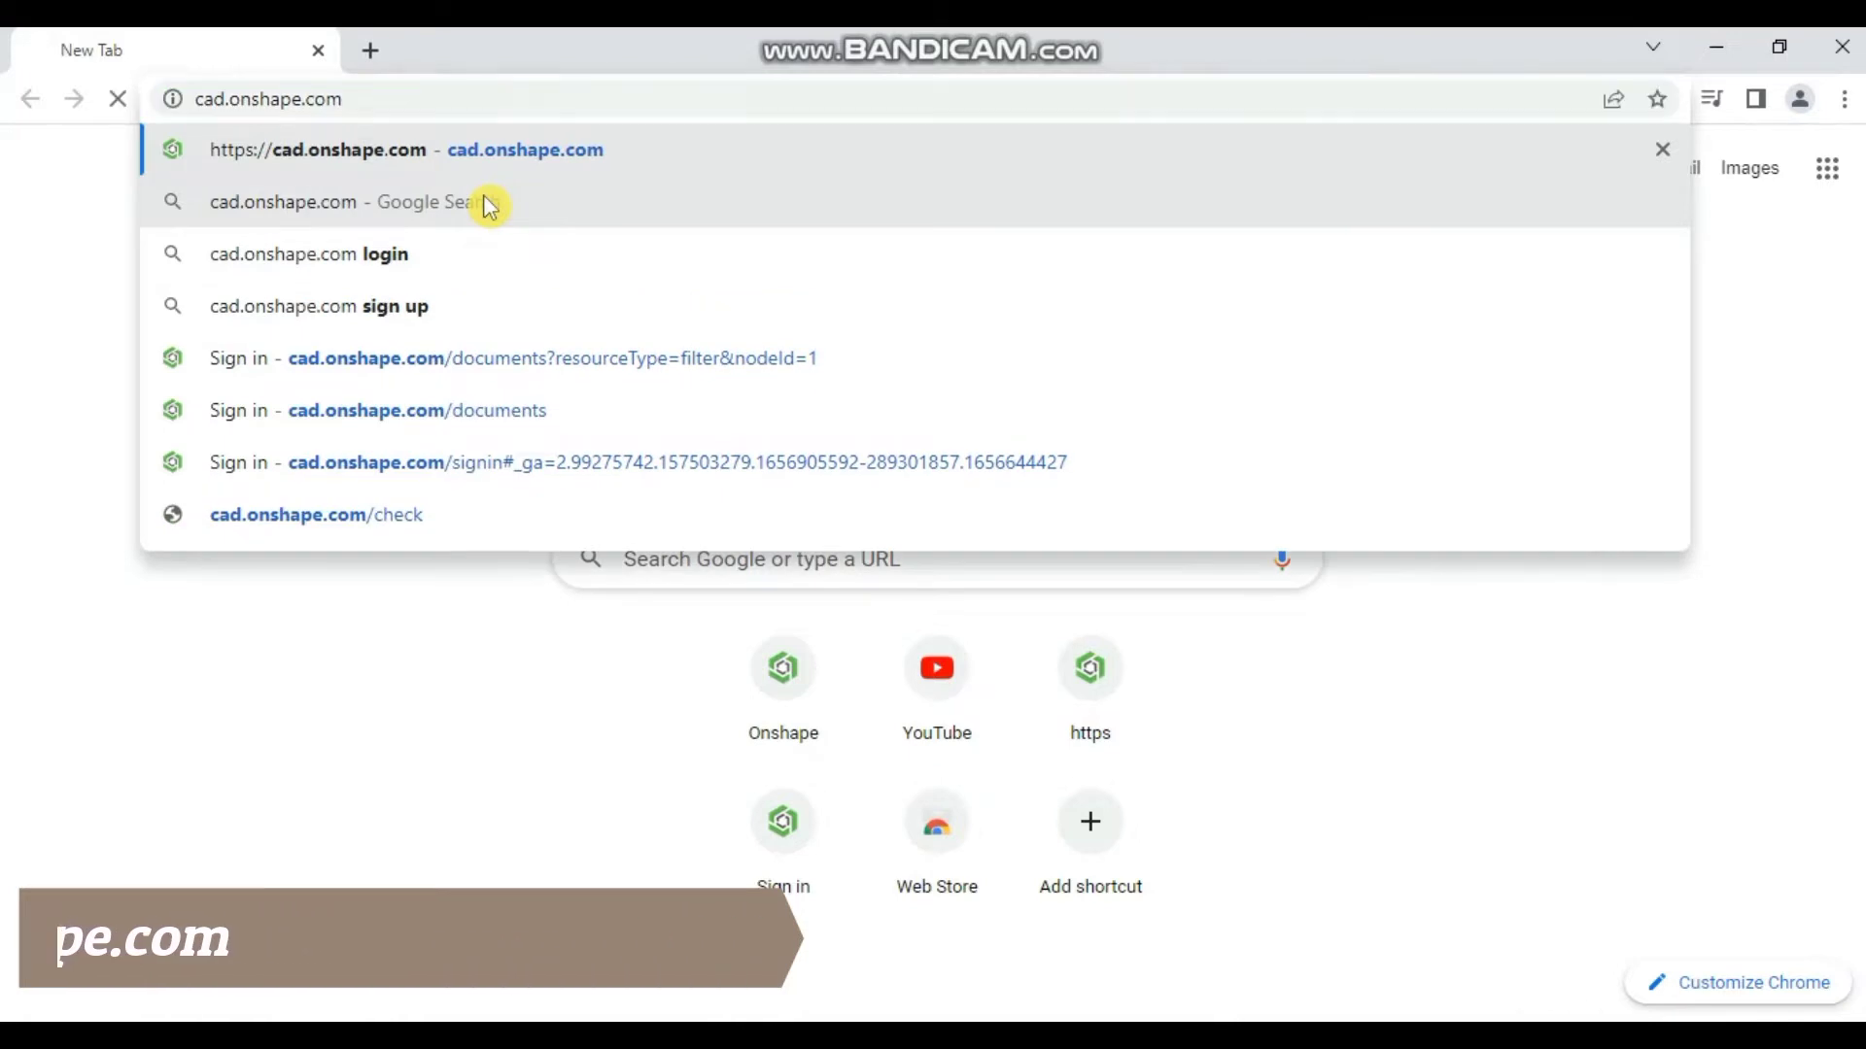
key("Return")
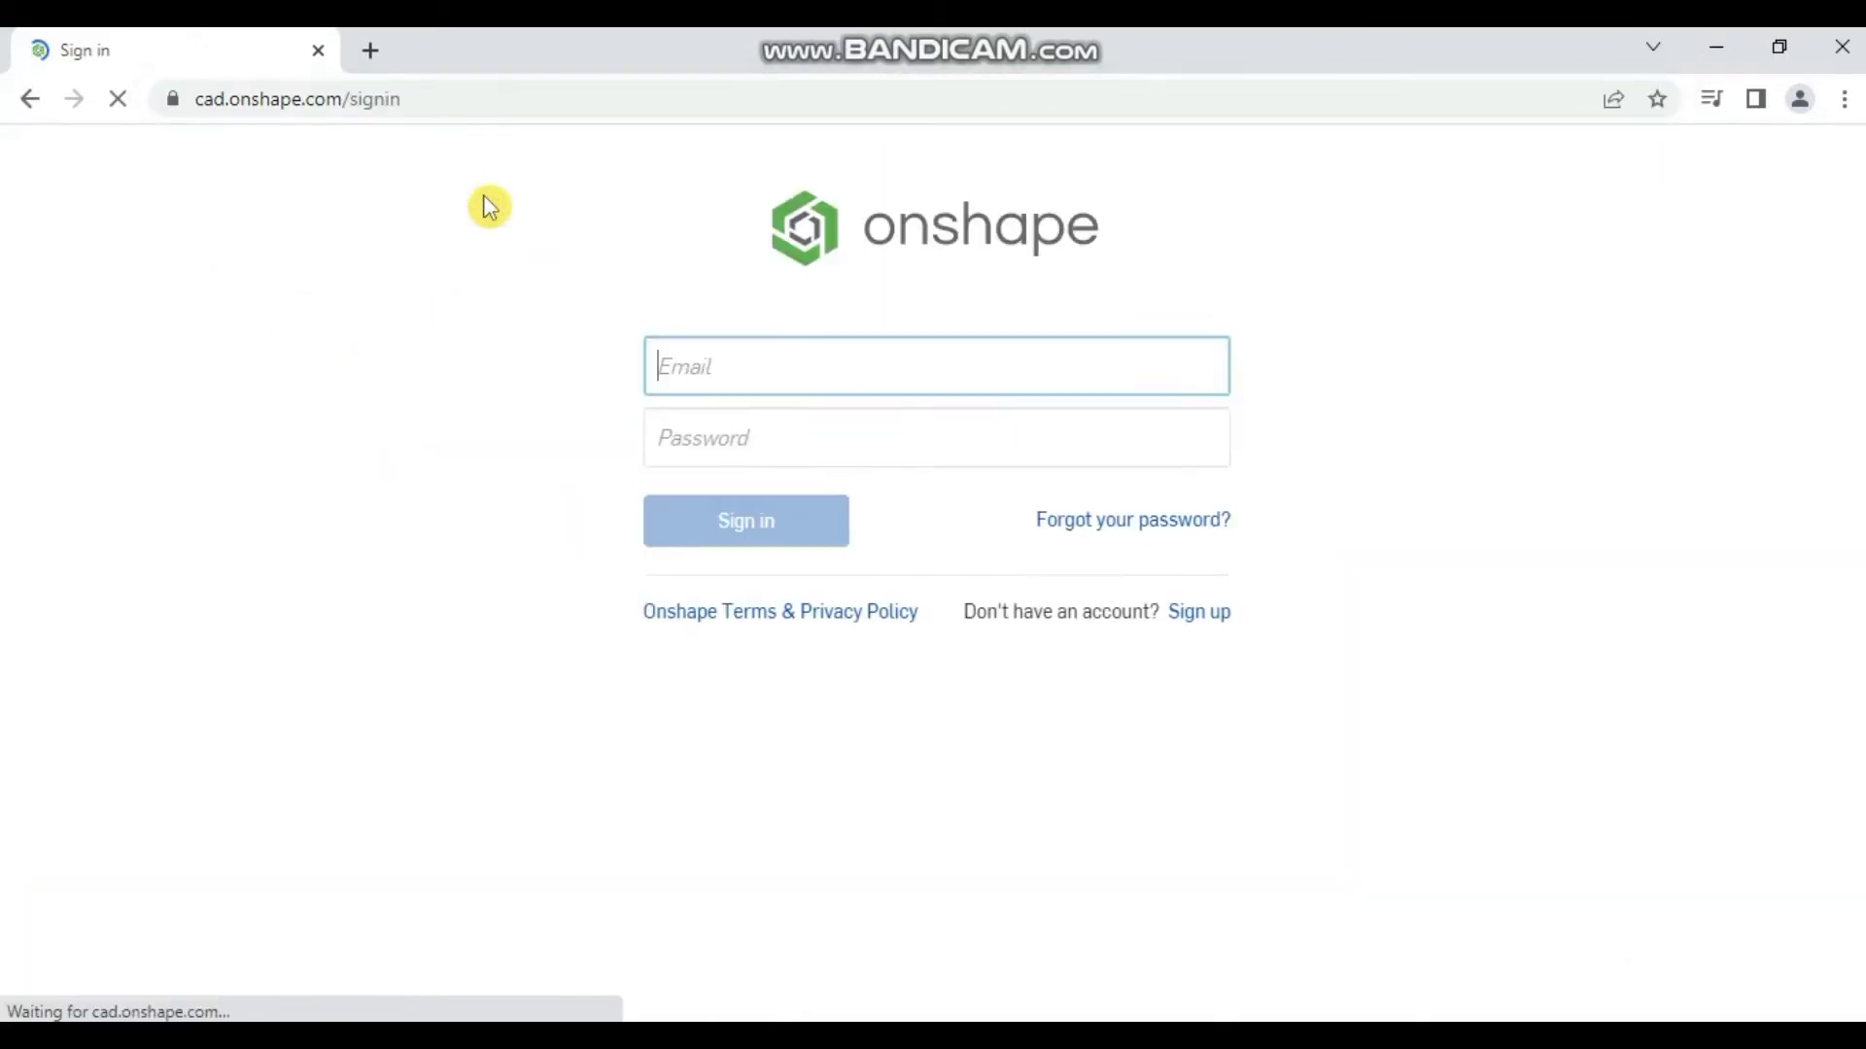
Sign in with the saved account e-mail and the account password.
left_click(703, 366)
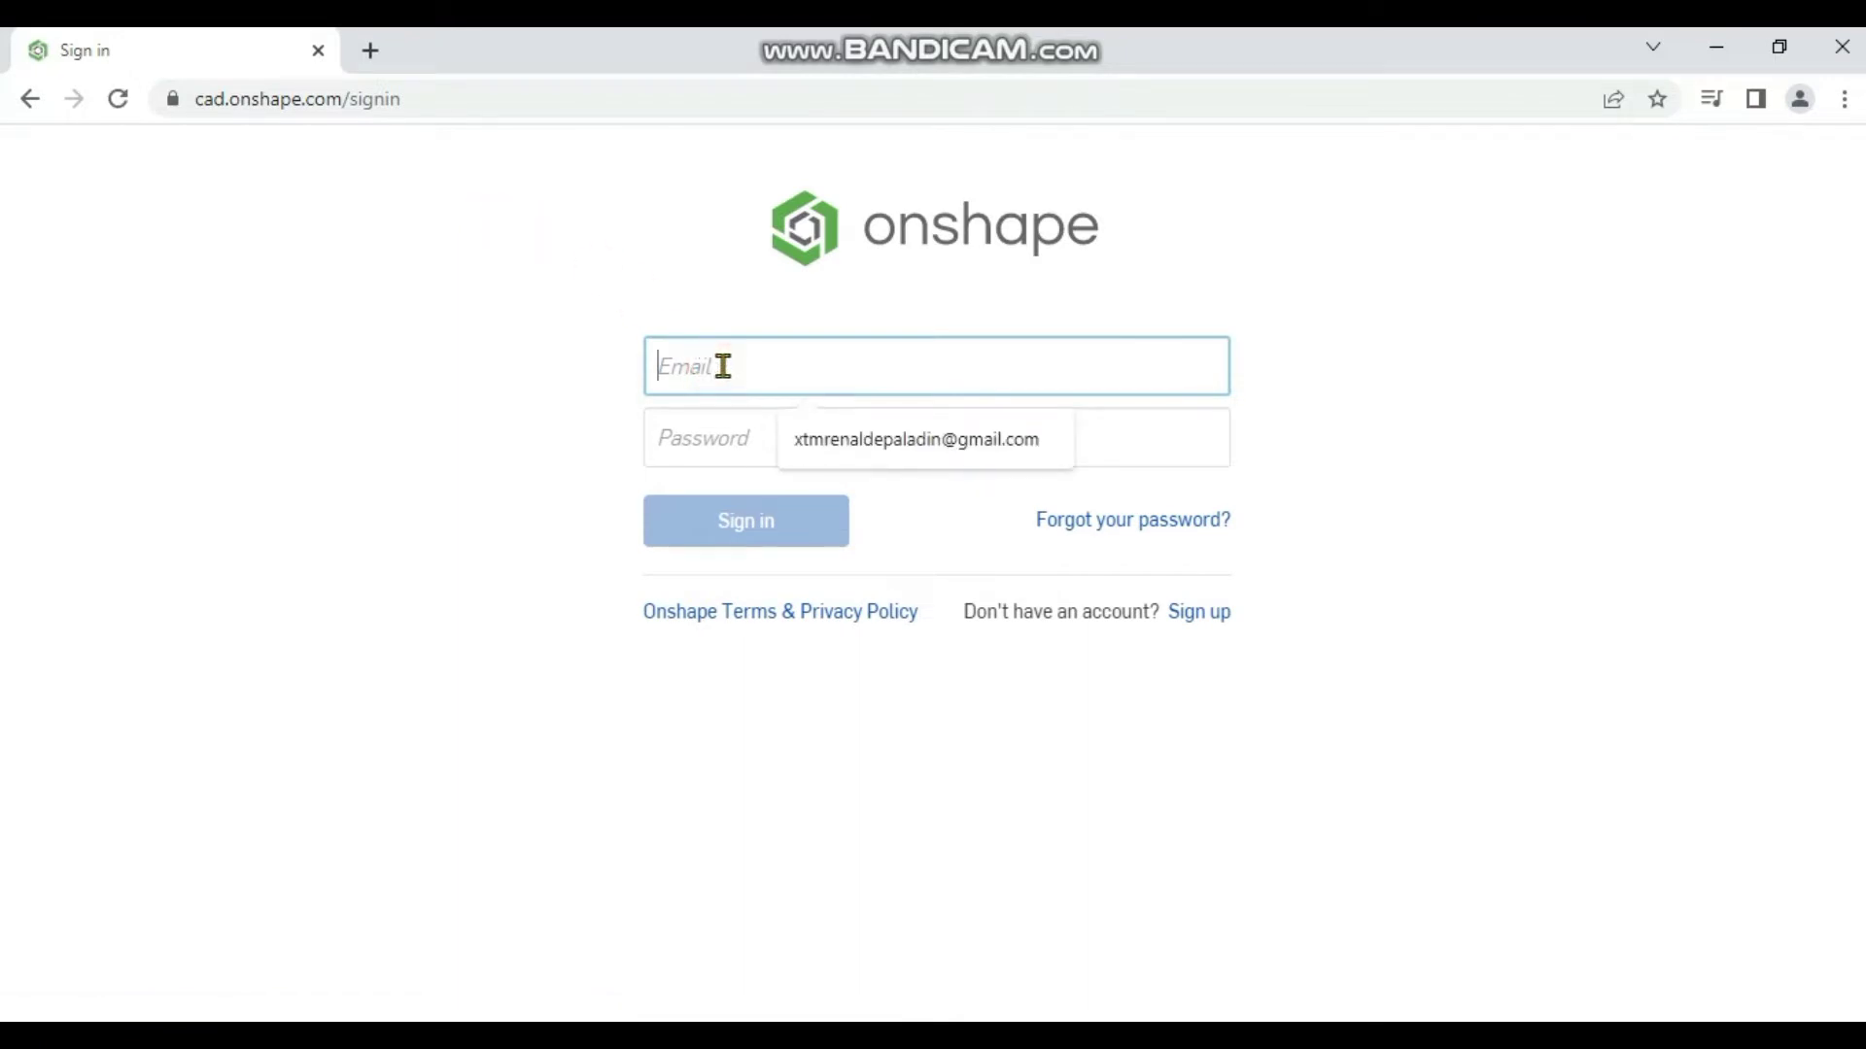
left_click(951, 440)
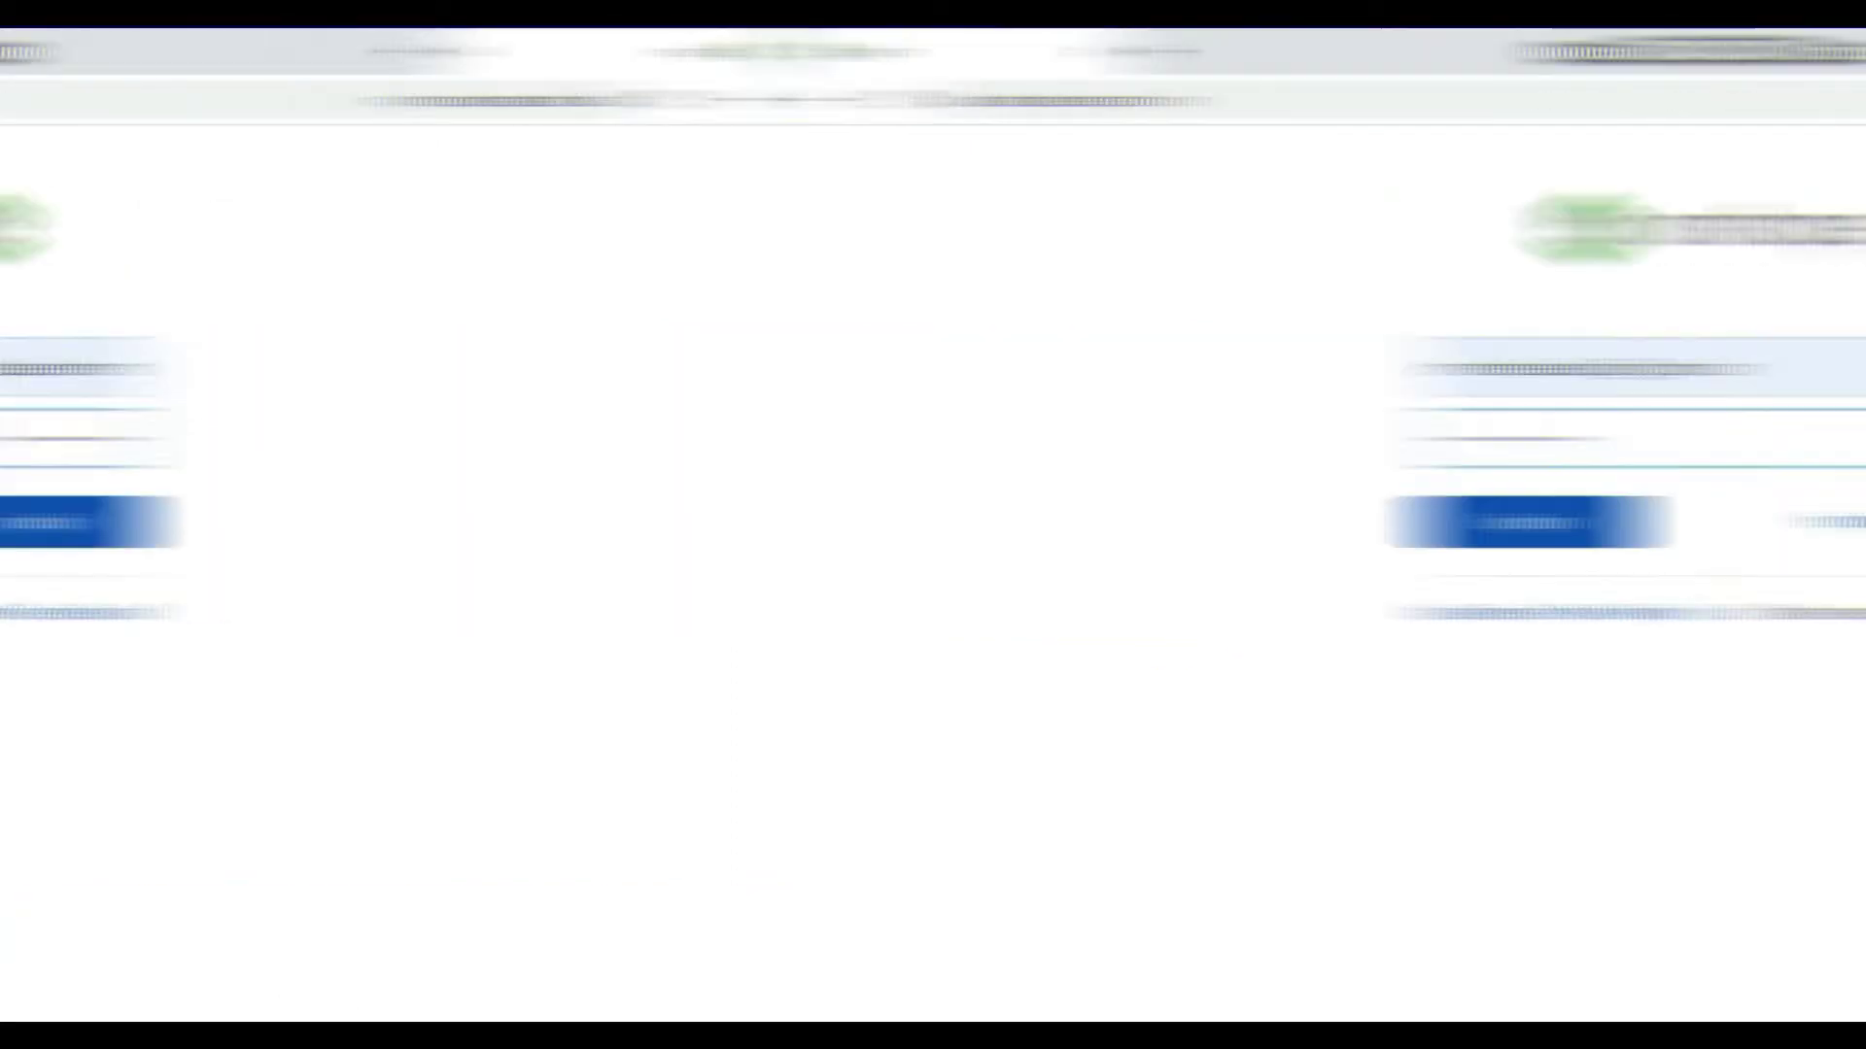
key("Return")
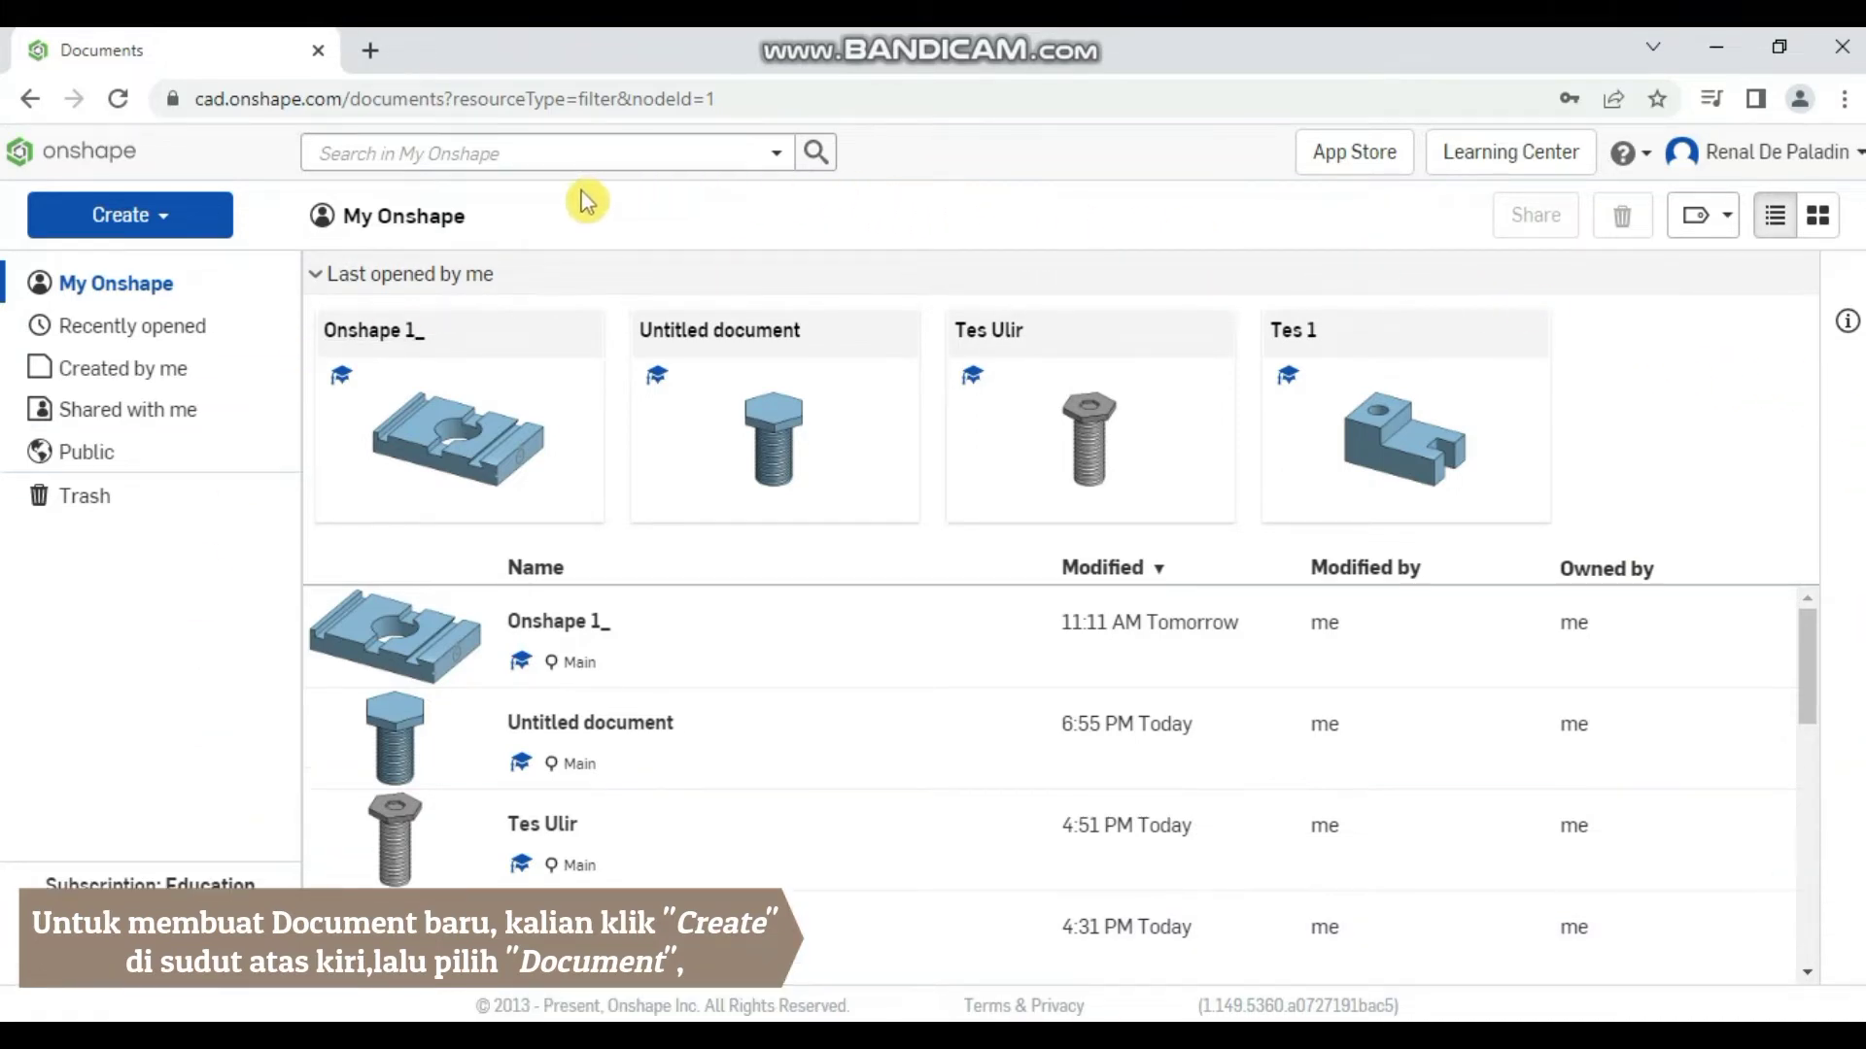
Create a new document named "Onshape 1".
left_click(178, 218)
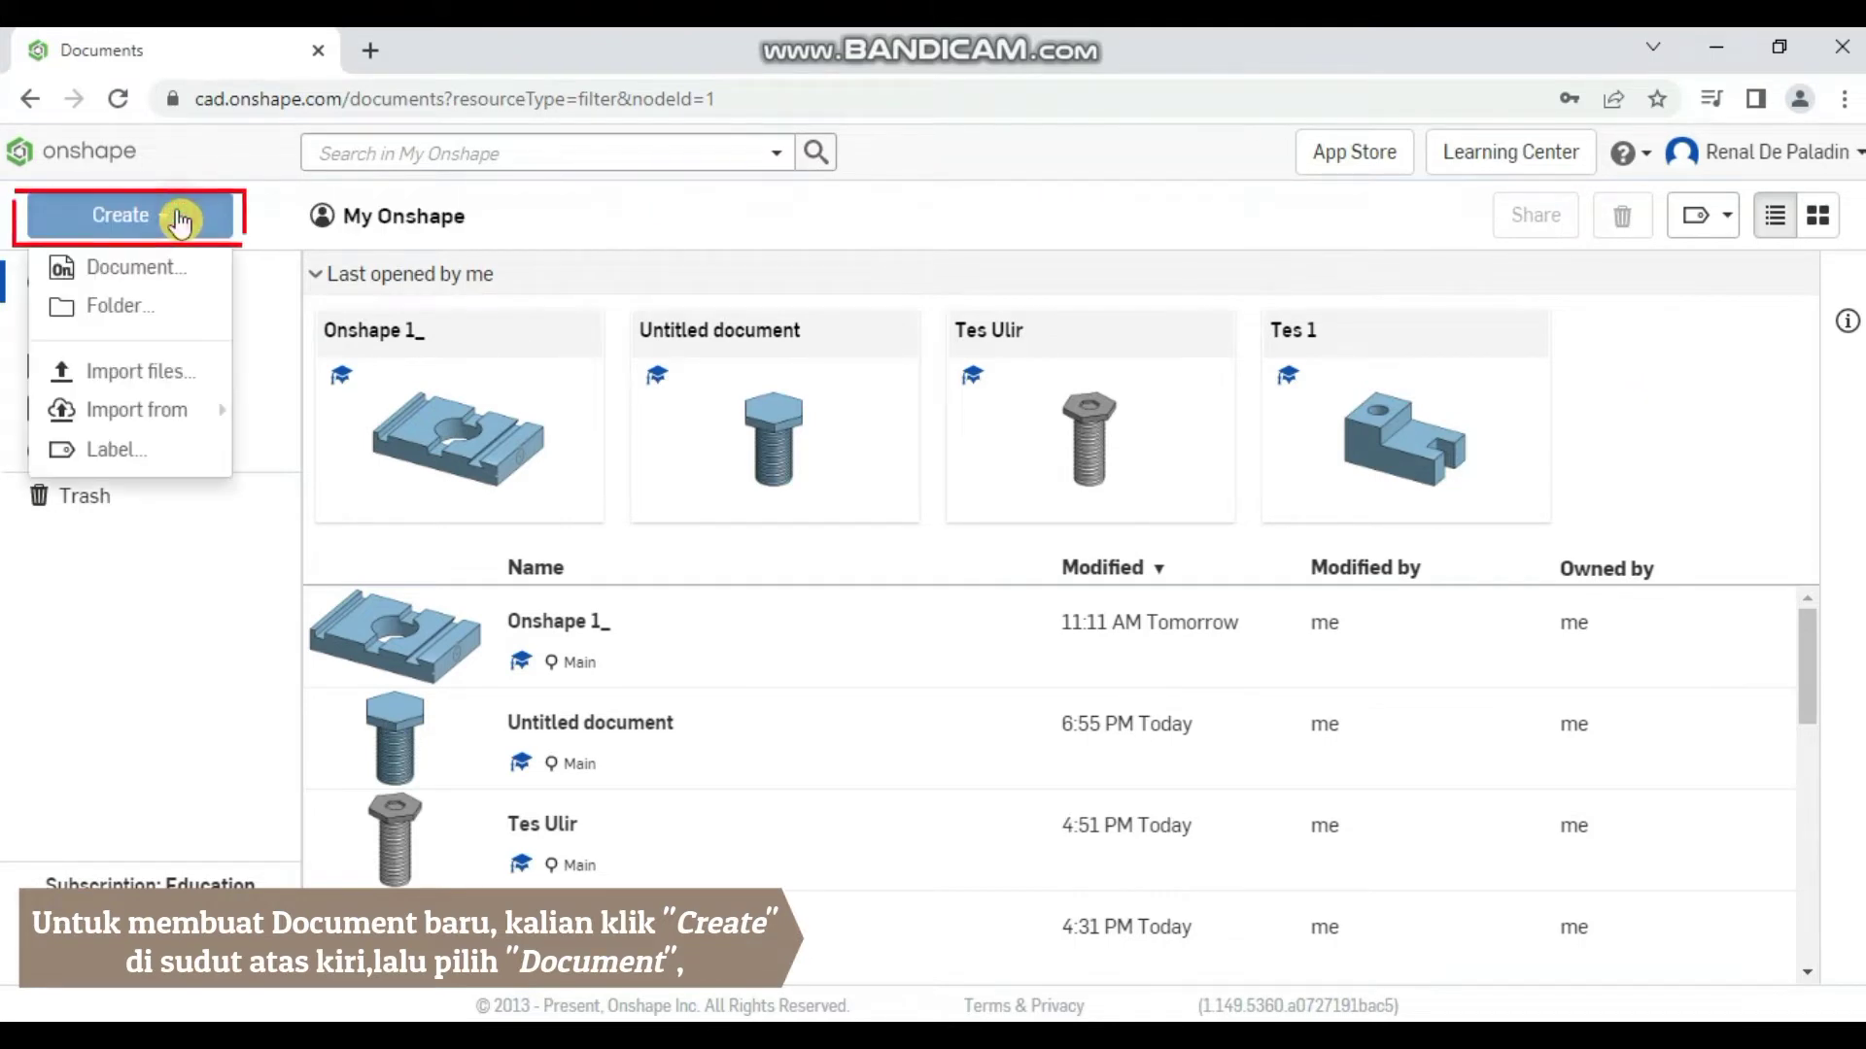
left_click(162, 272)
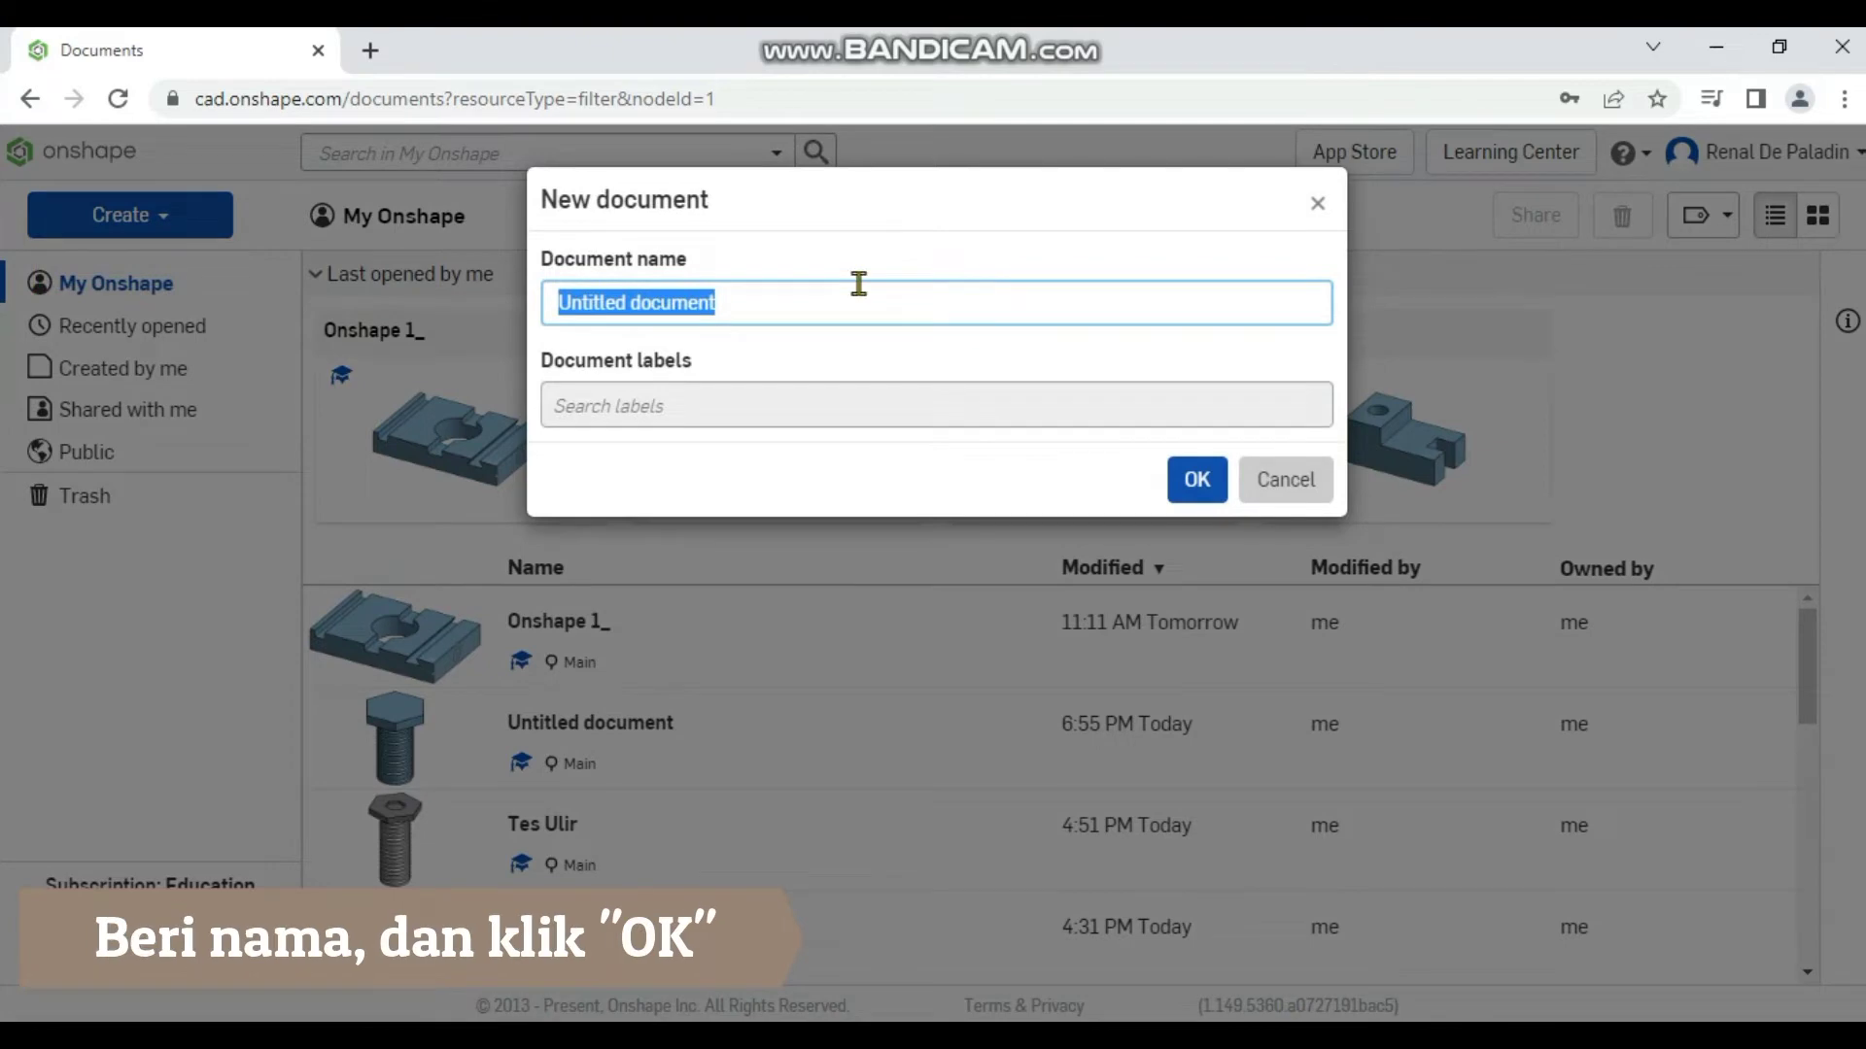
key("BackSpace")
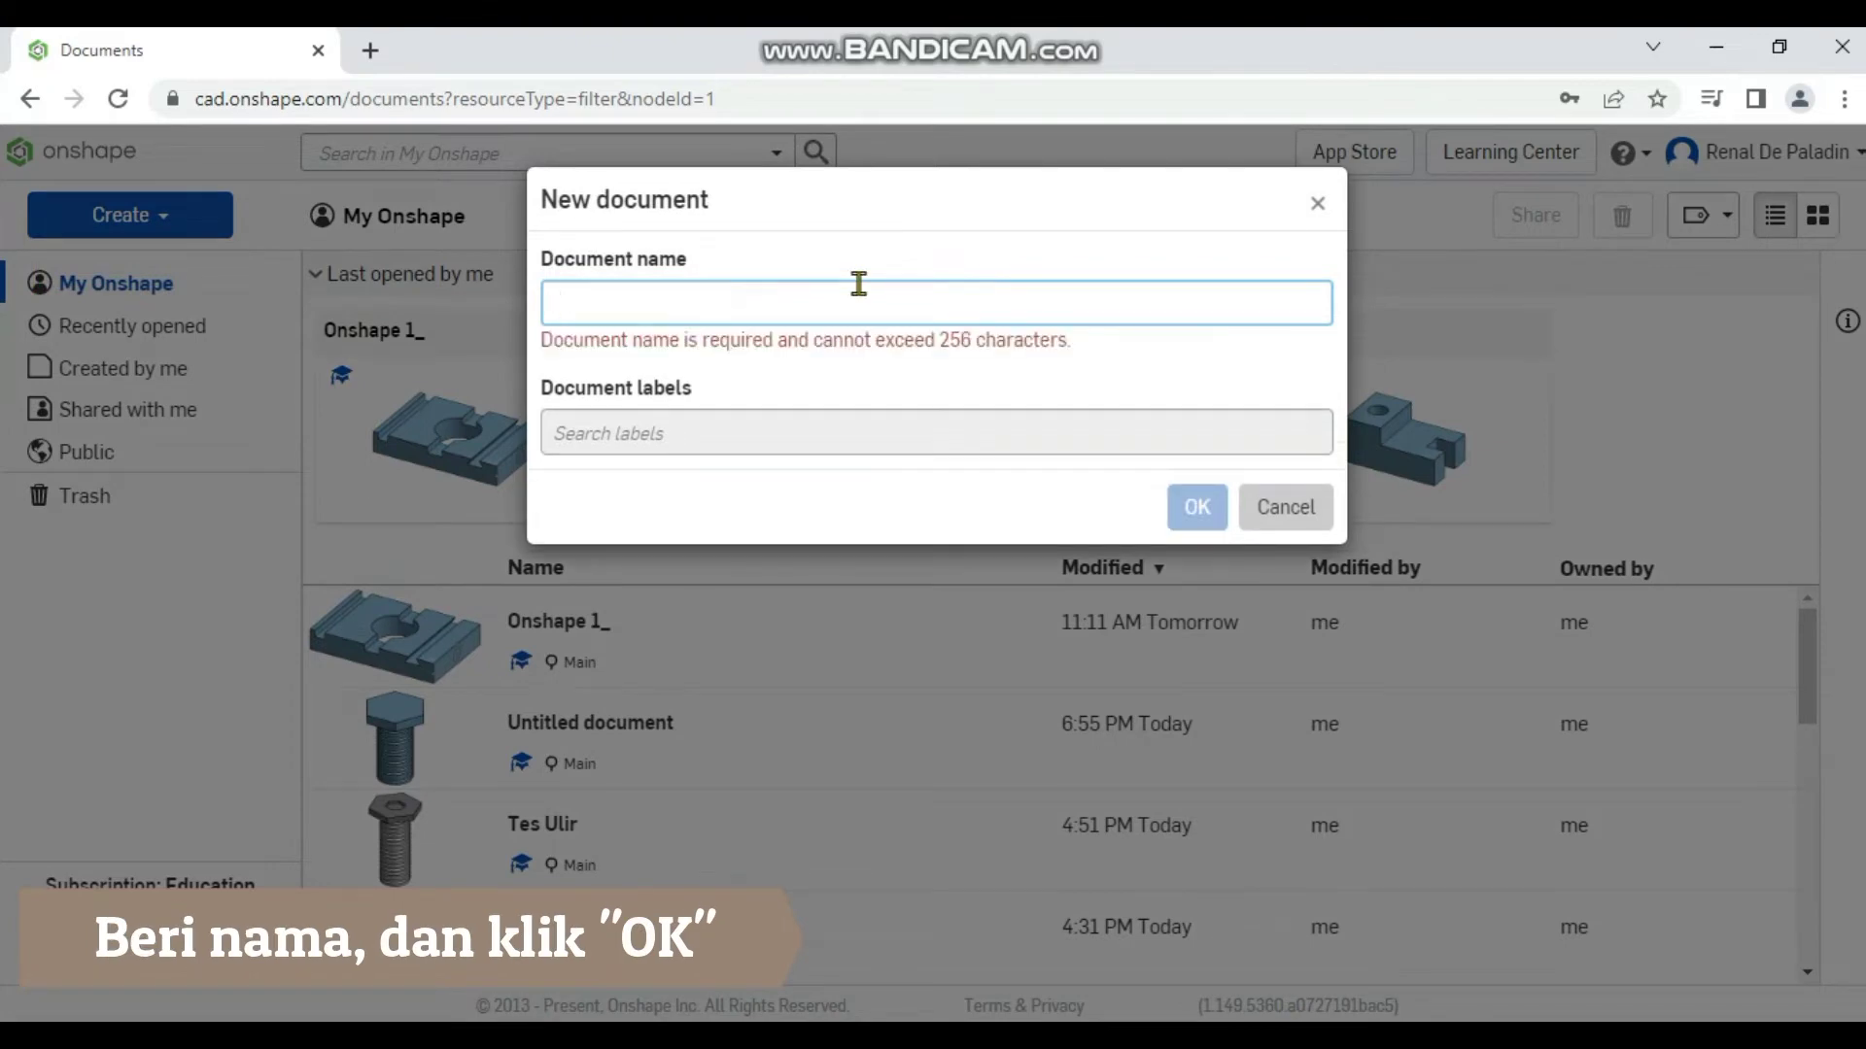
type("Ons")
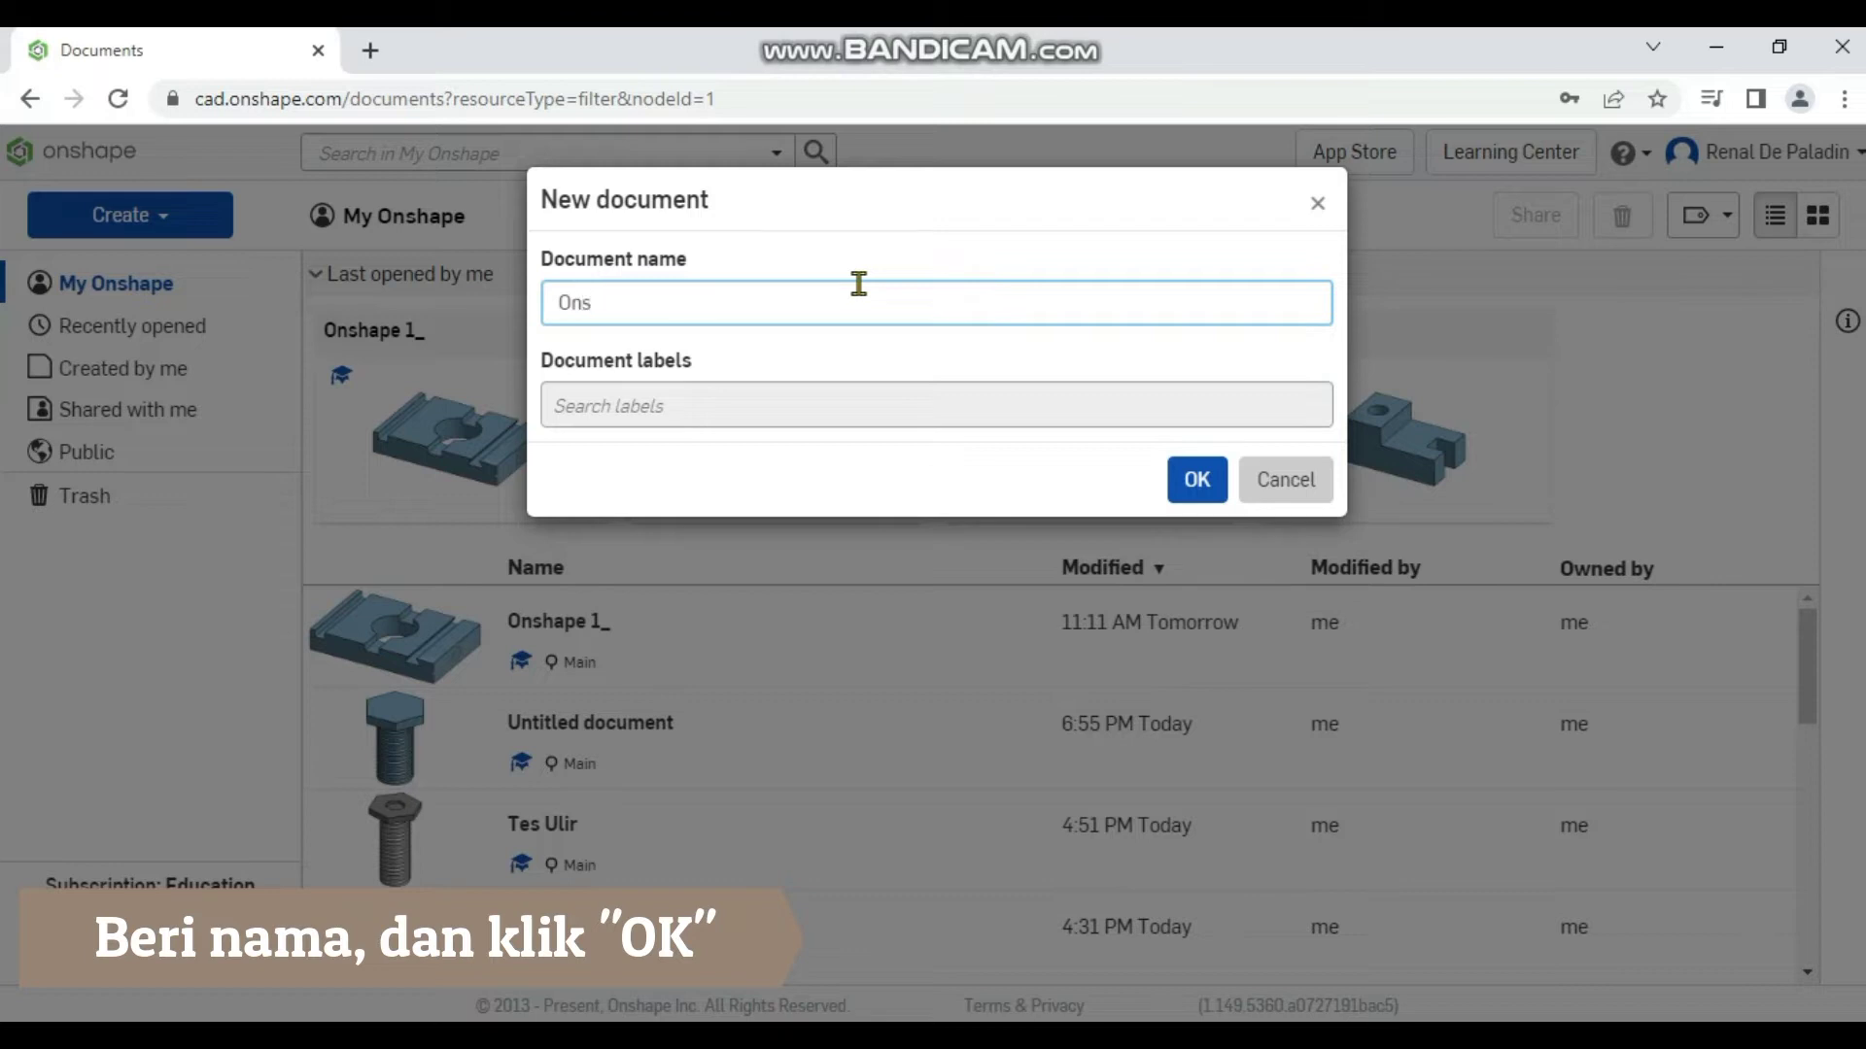
type("hape 1")
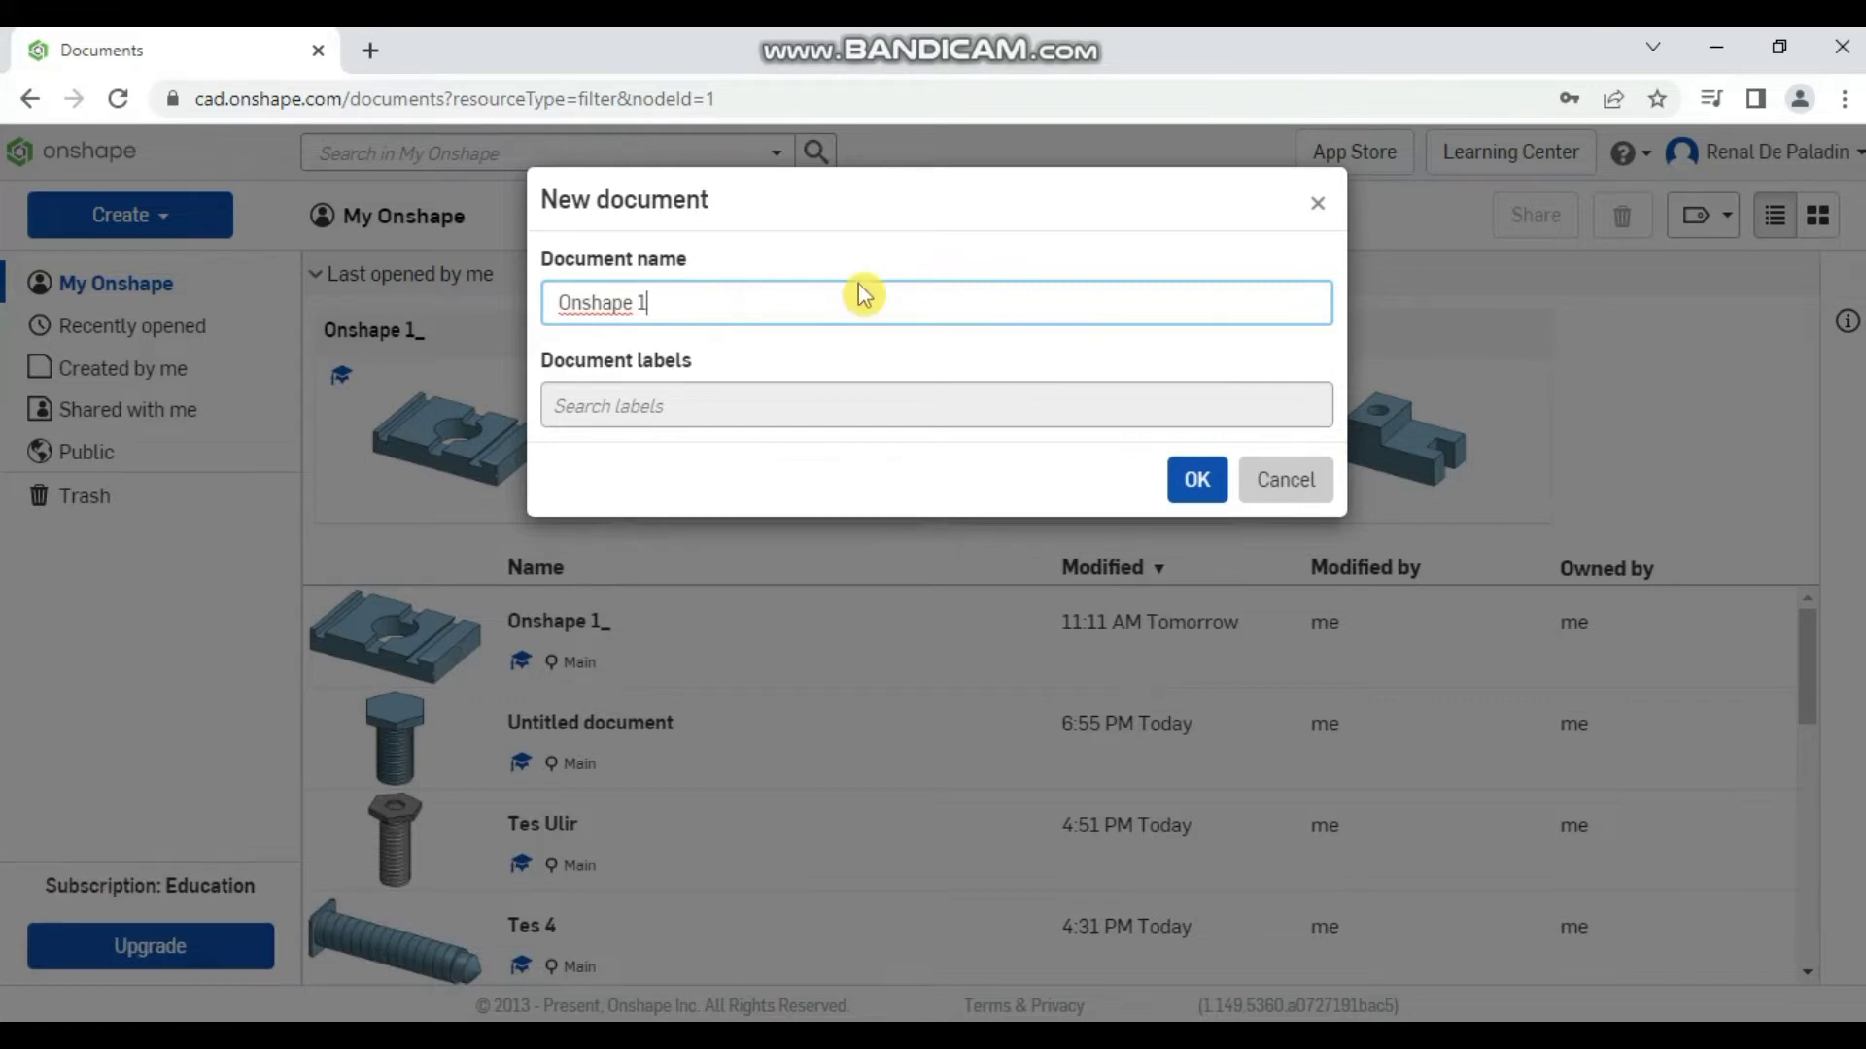
key("Return")
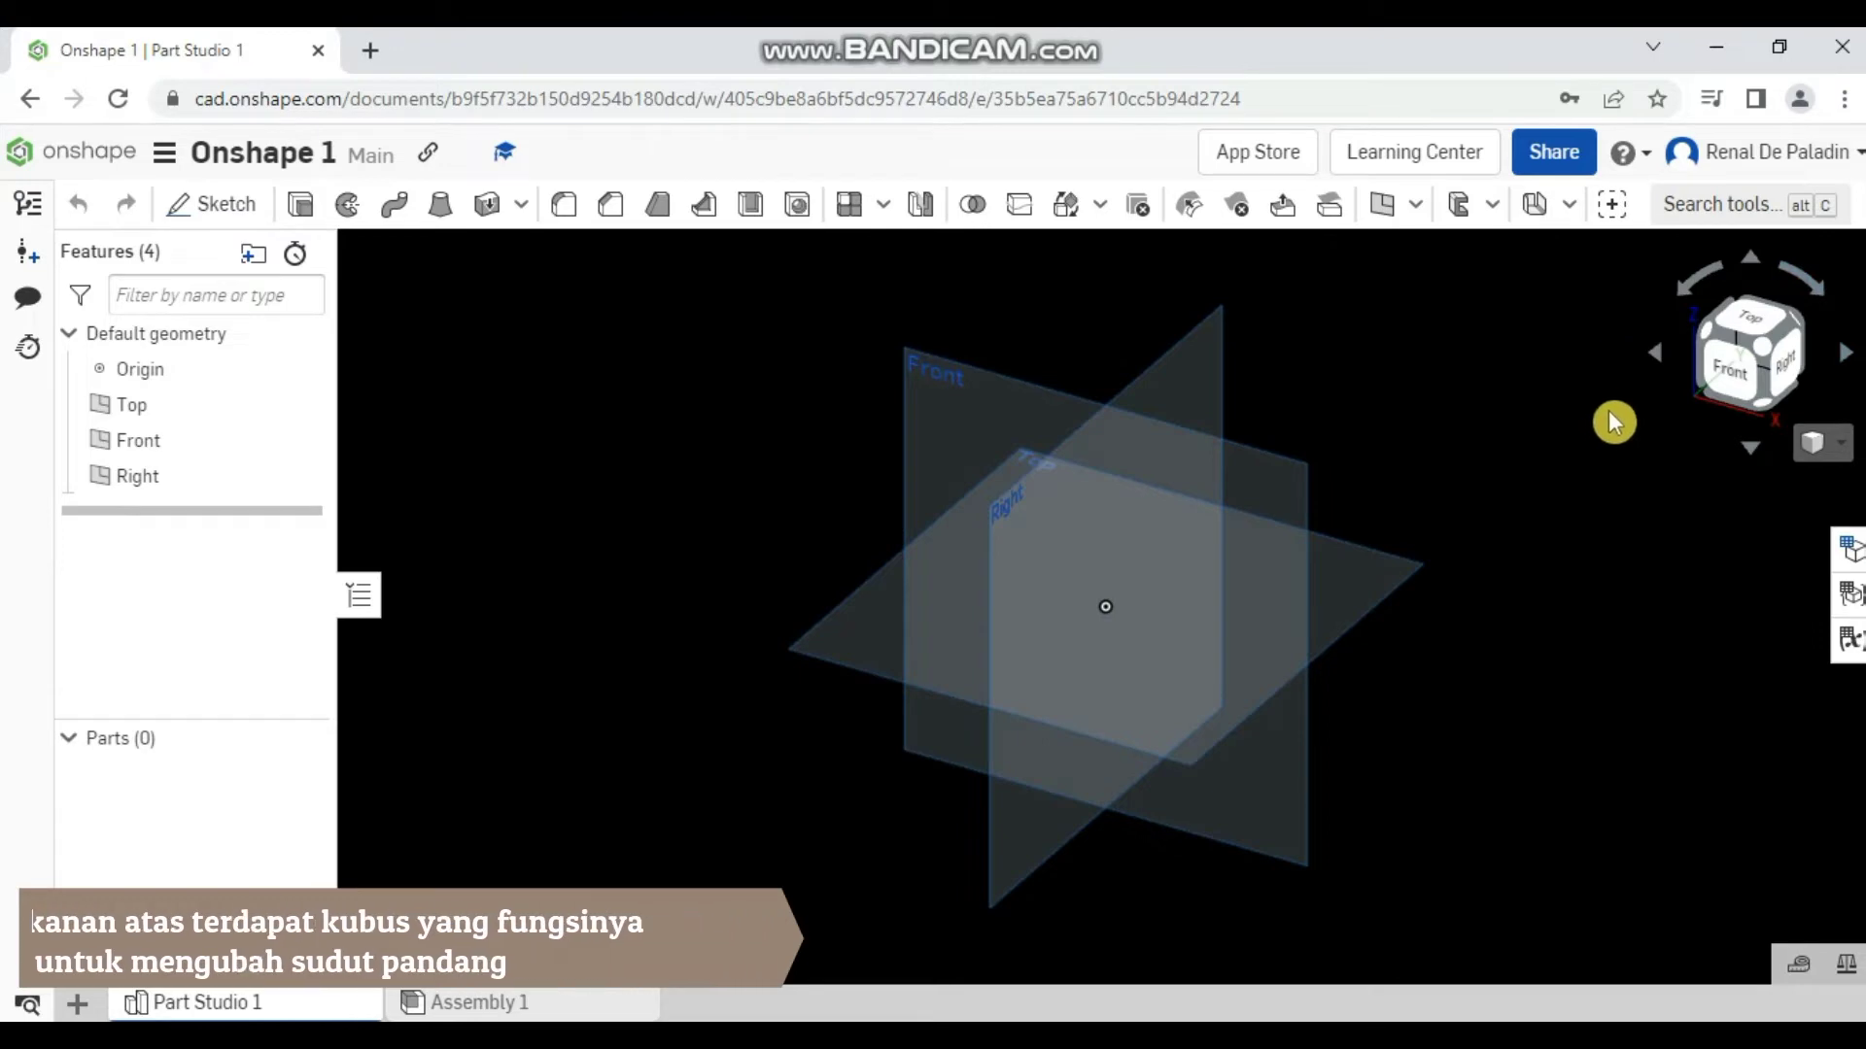
Examine the default planes from the front, top, right and bottom, ending in the isometric view.
left_click(1734, 379)
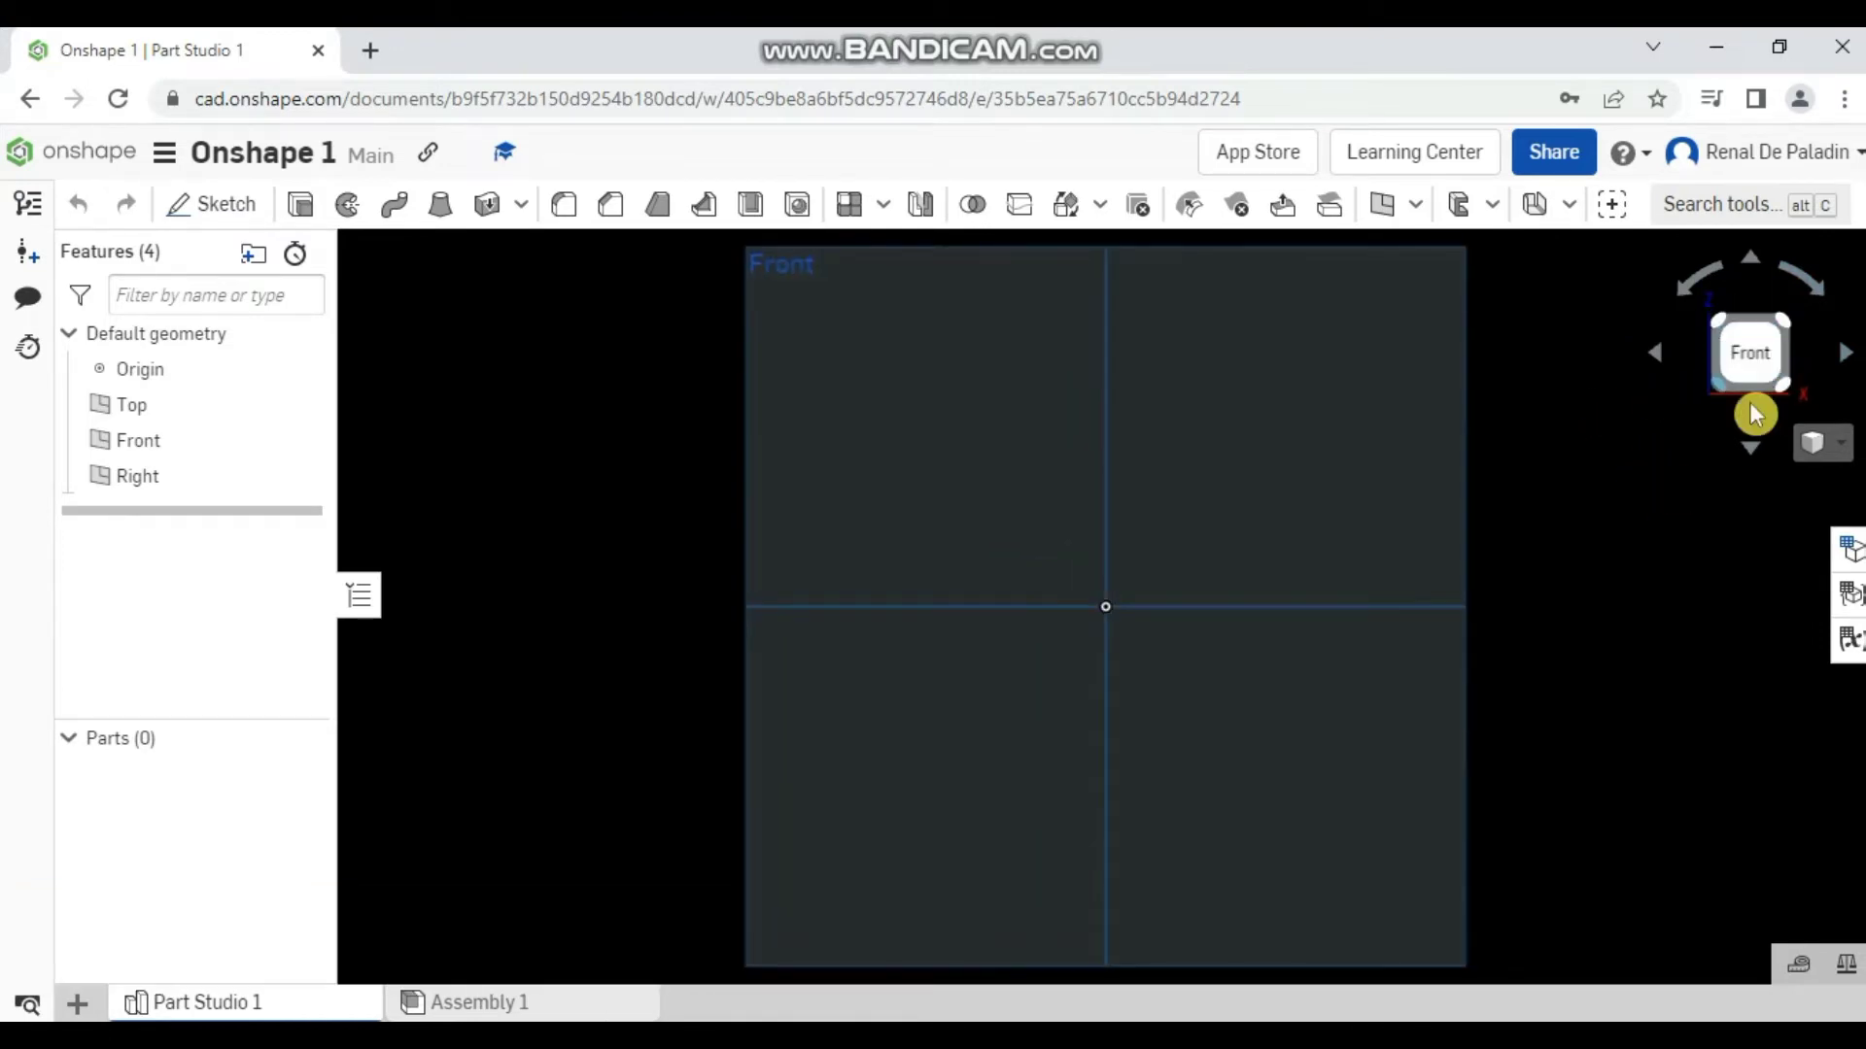
left_click(1789, 329)
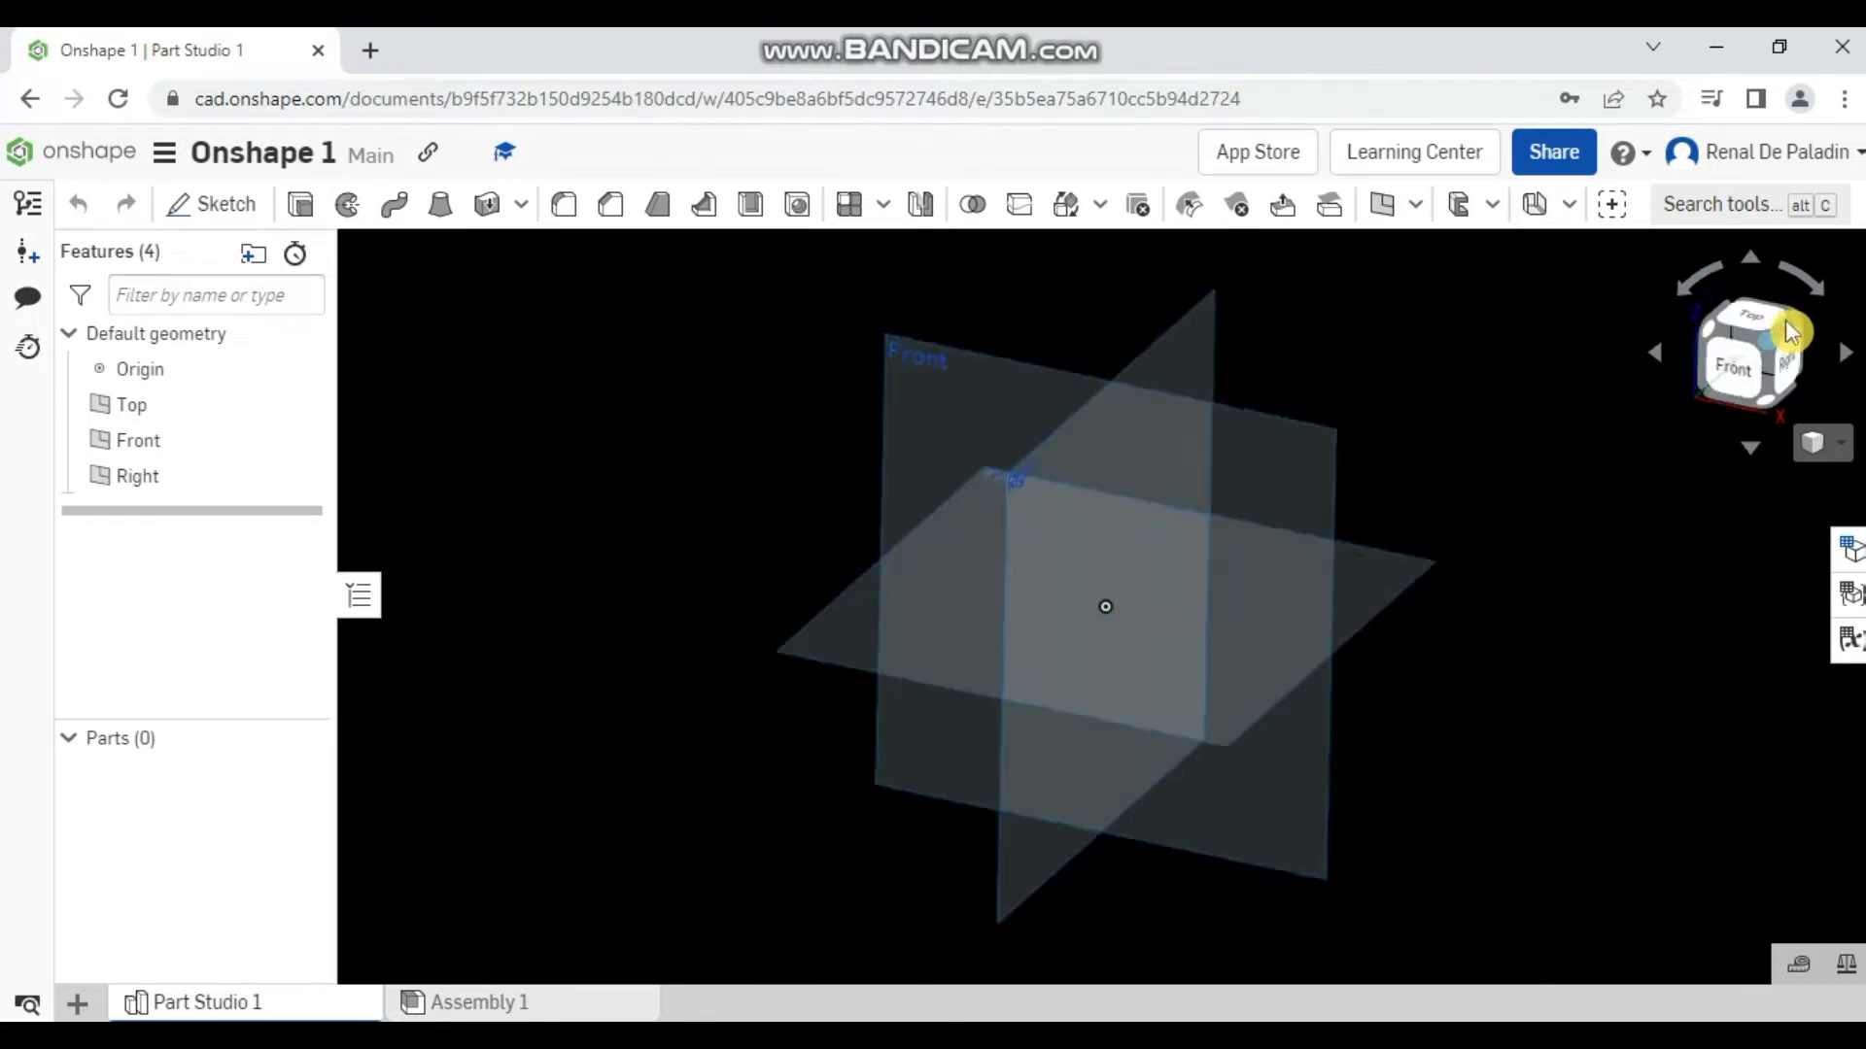
left_click(1757, 324)
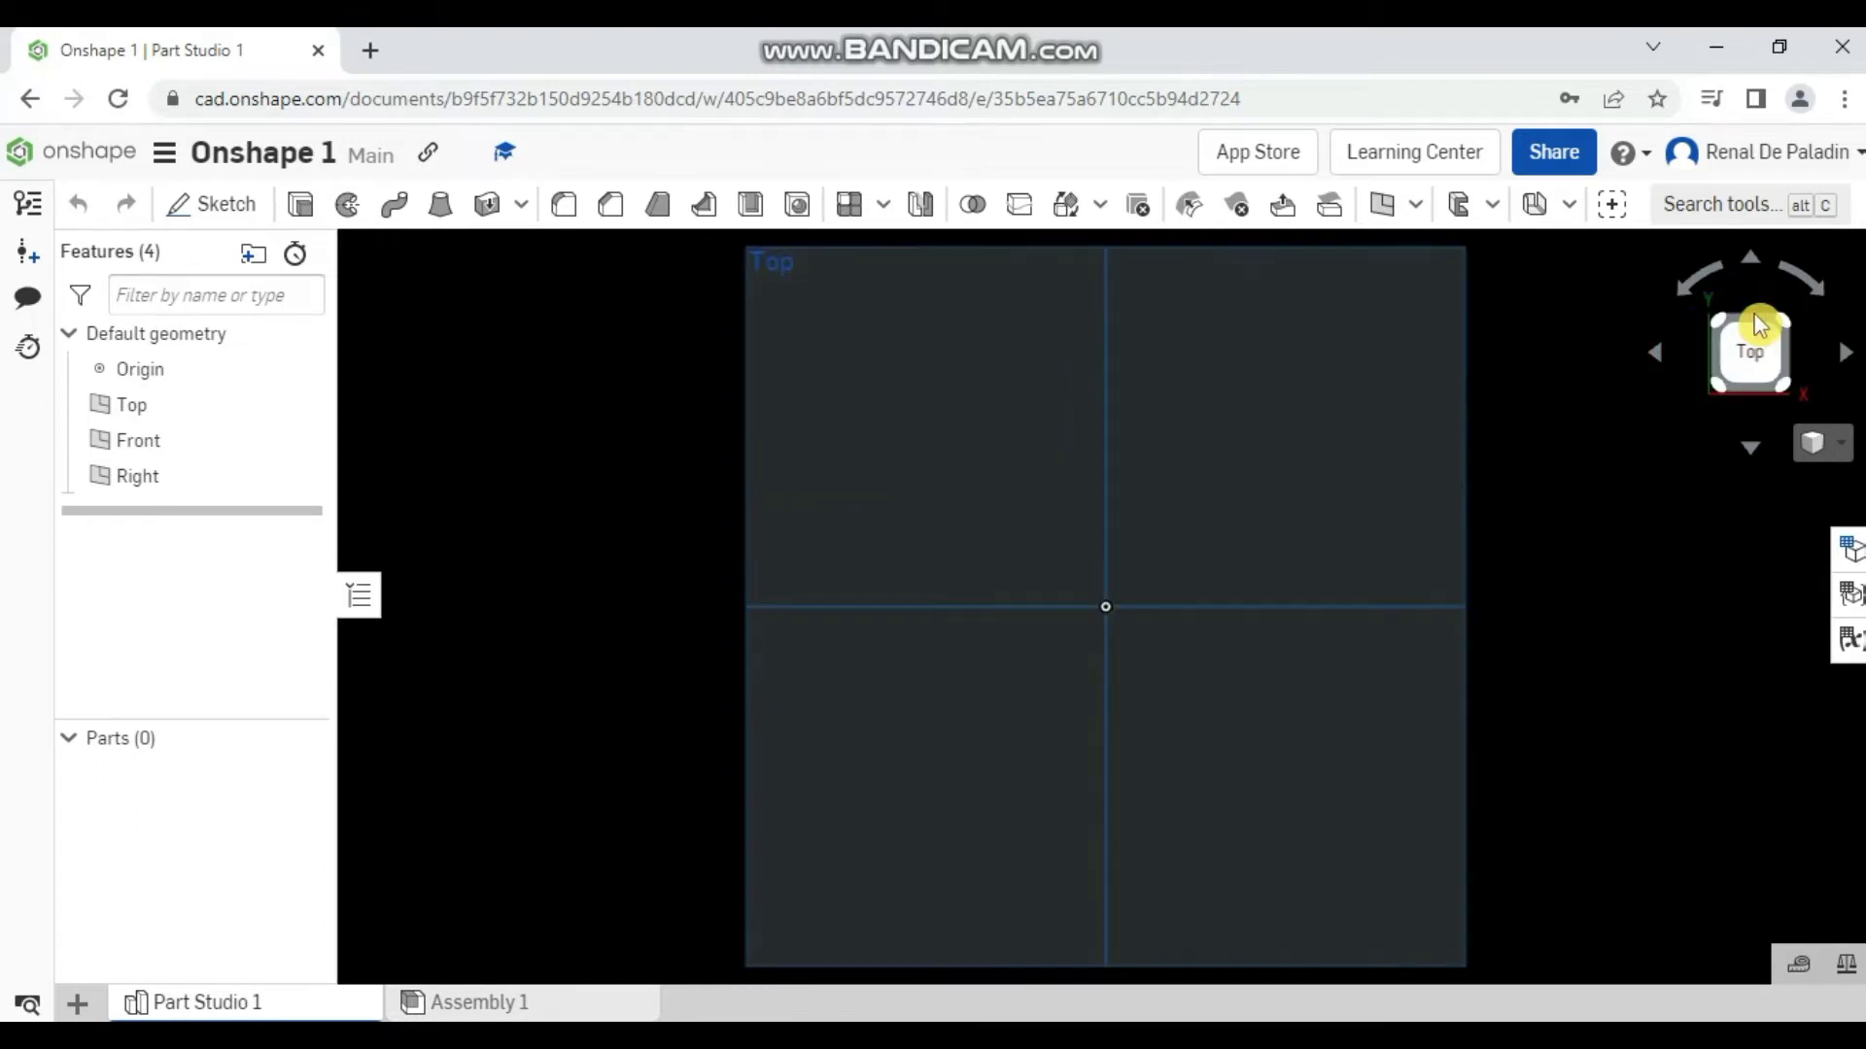
left_click(1788, 388)
left_click(1785, 365)
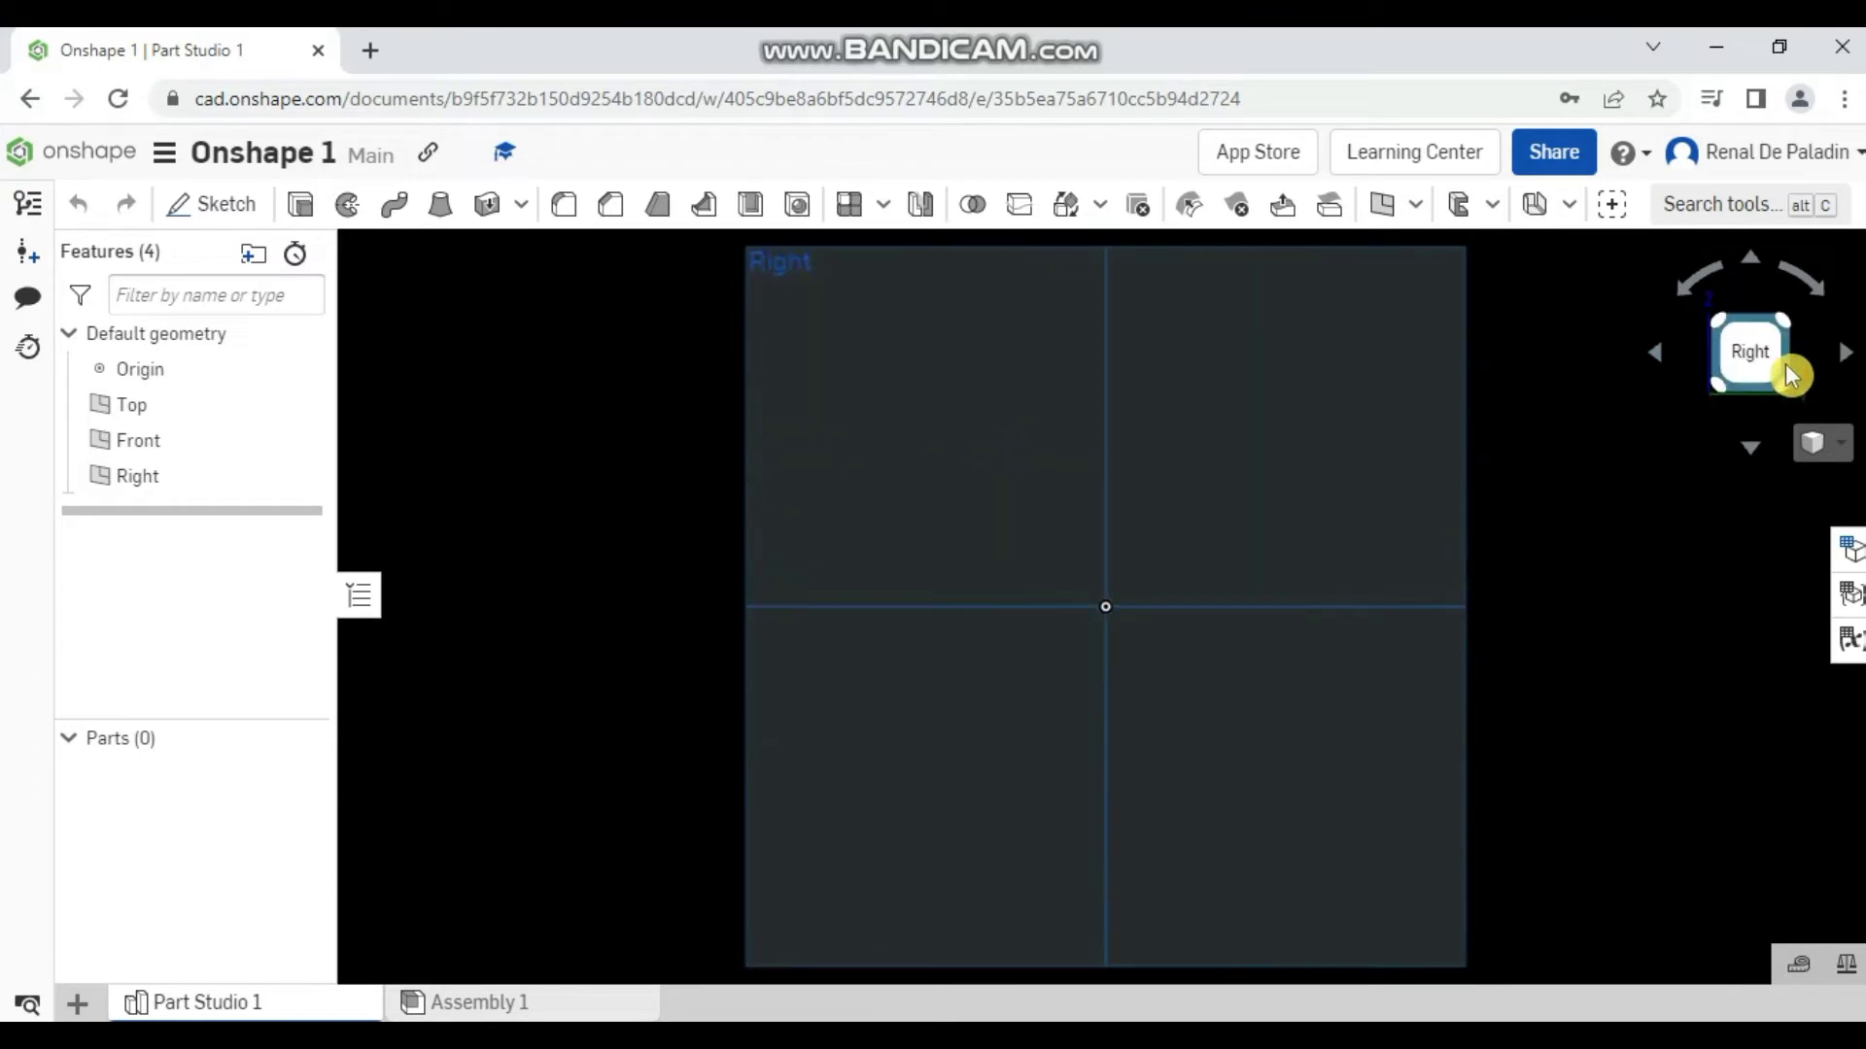
left_click(1722, 394)
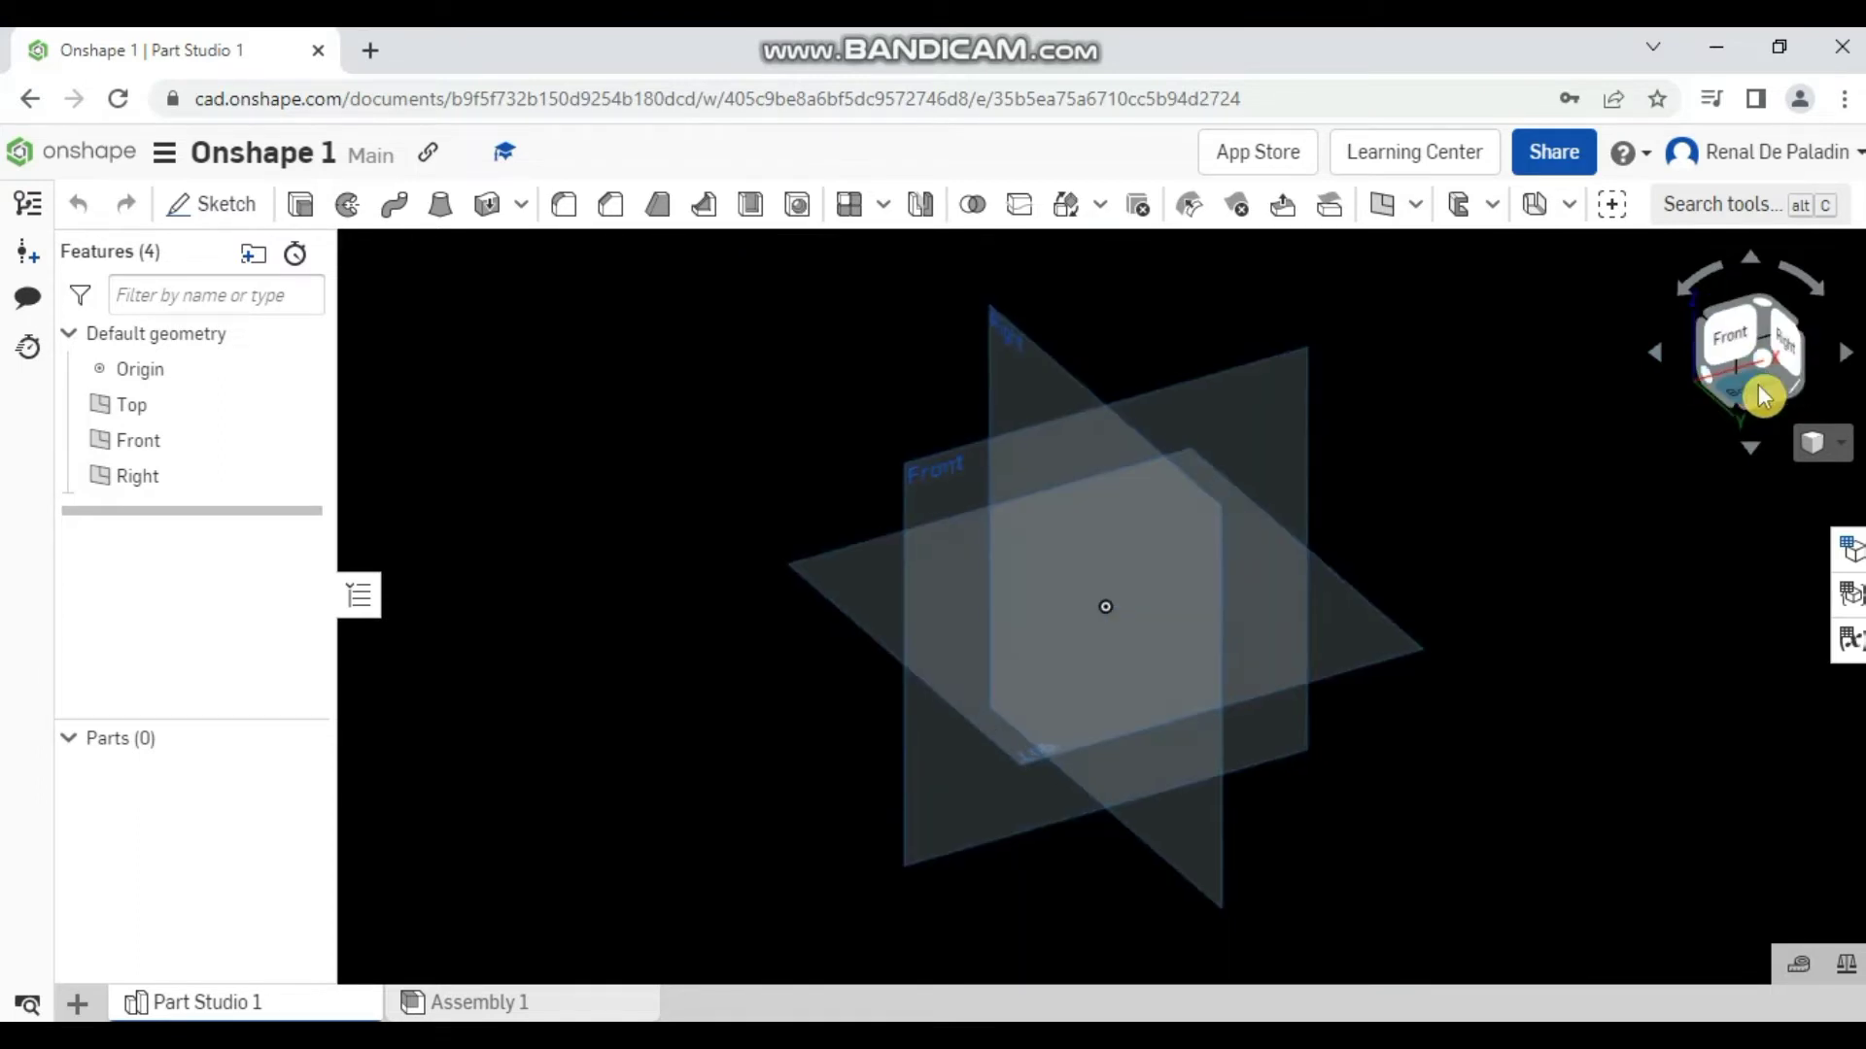
left_click(1758, 384)
left_click(1560, 510)
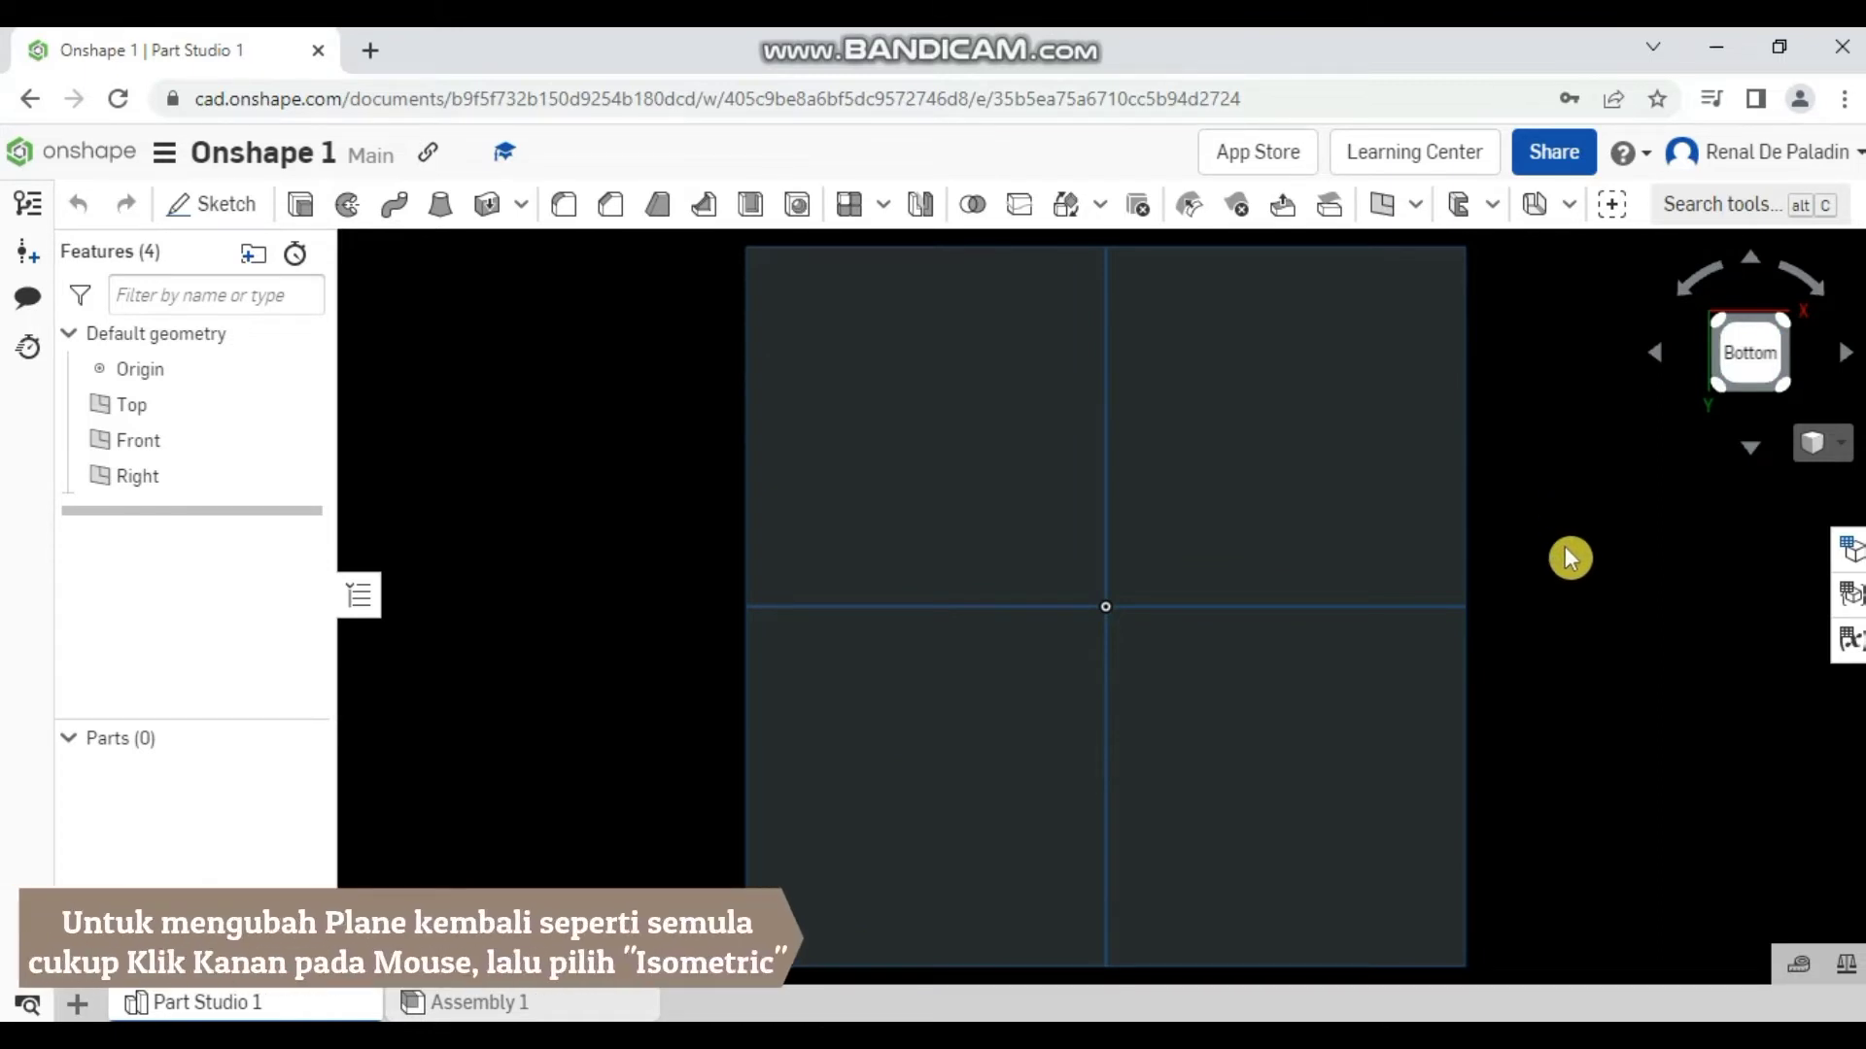
right_click(1572, 583)
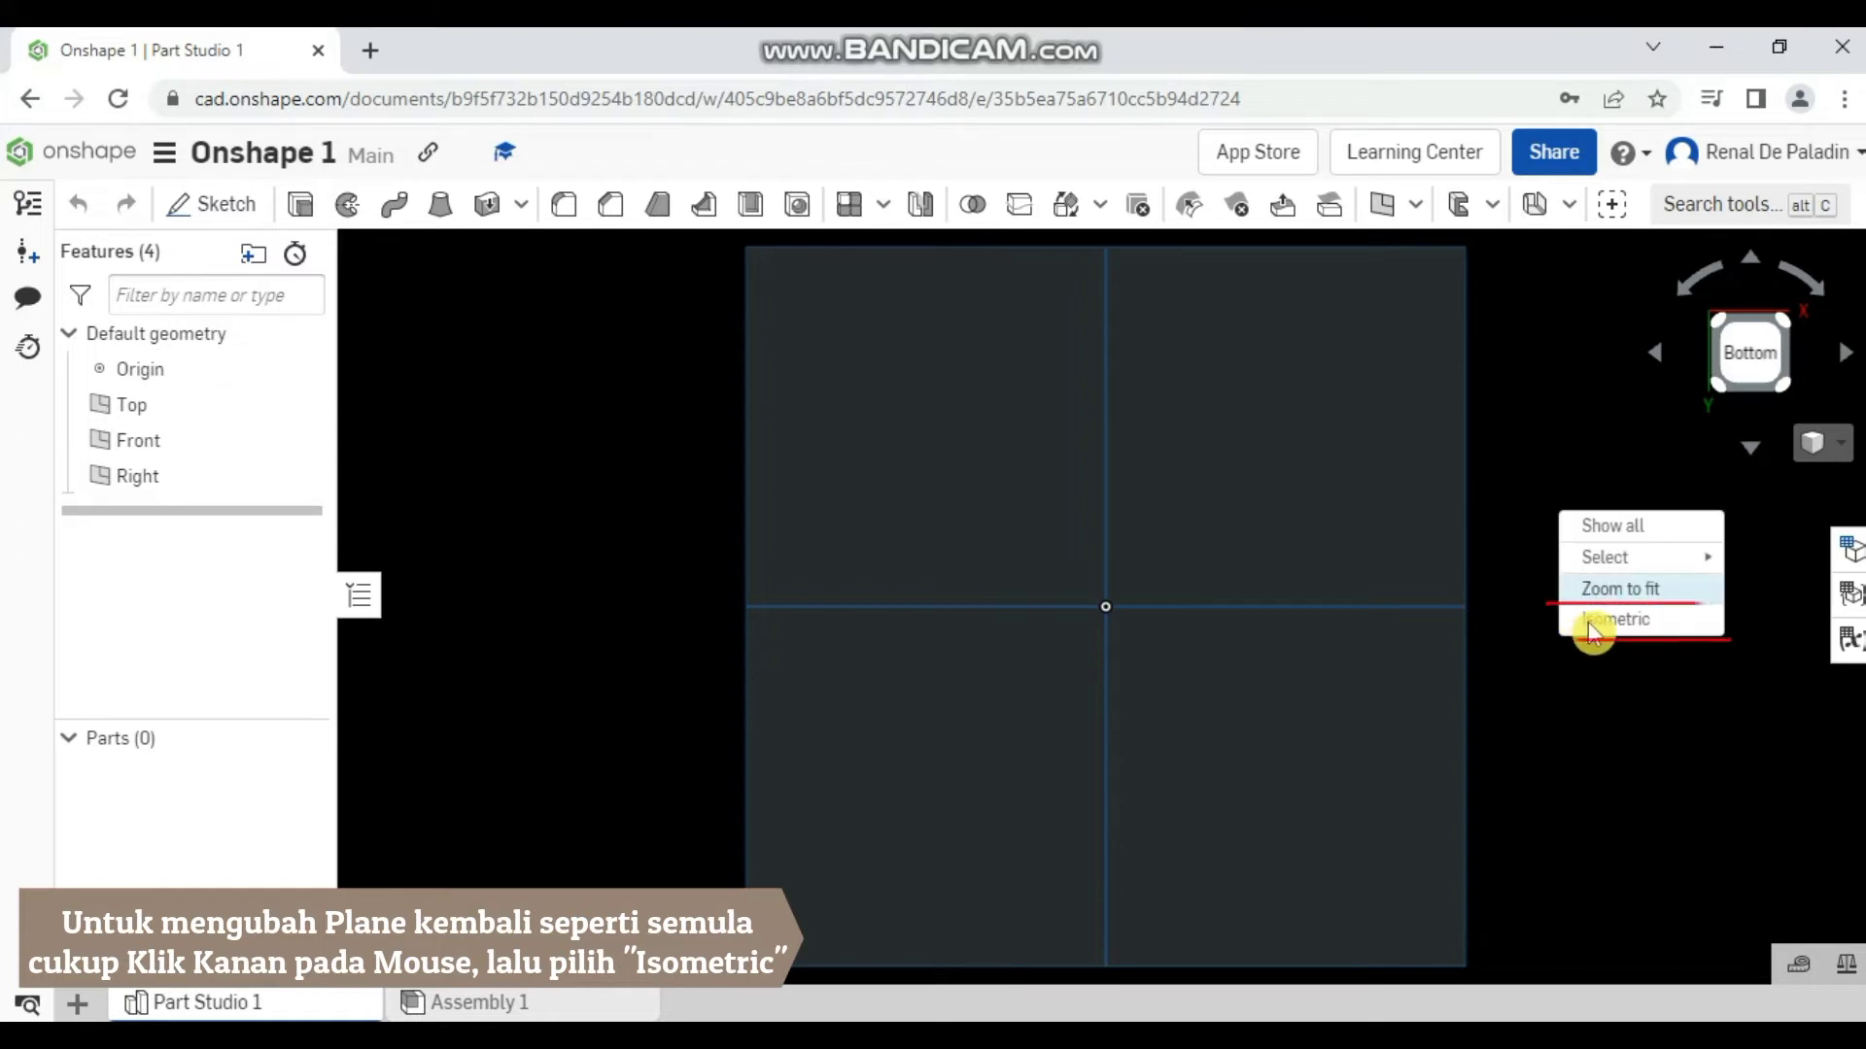
left_click(1594, 627)
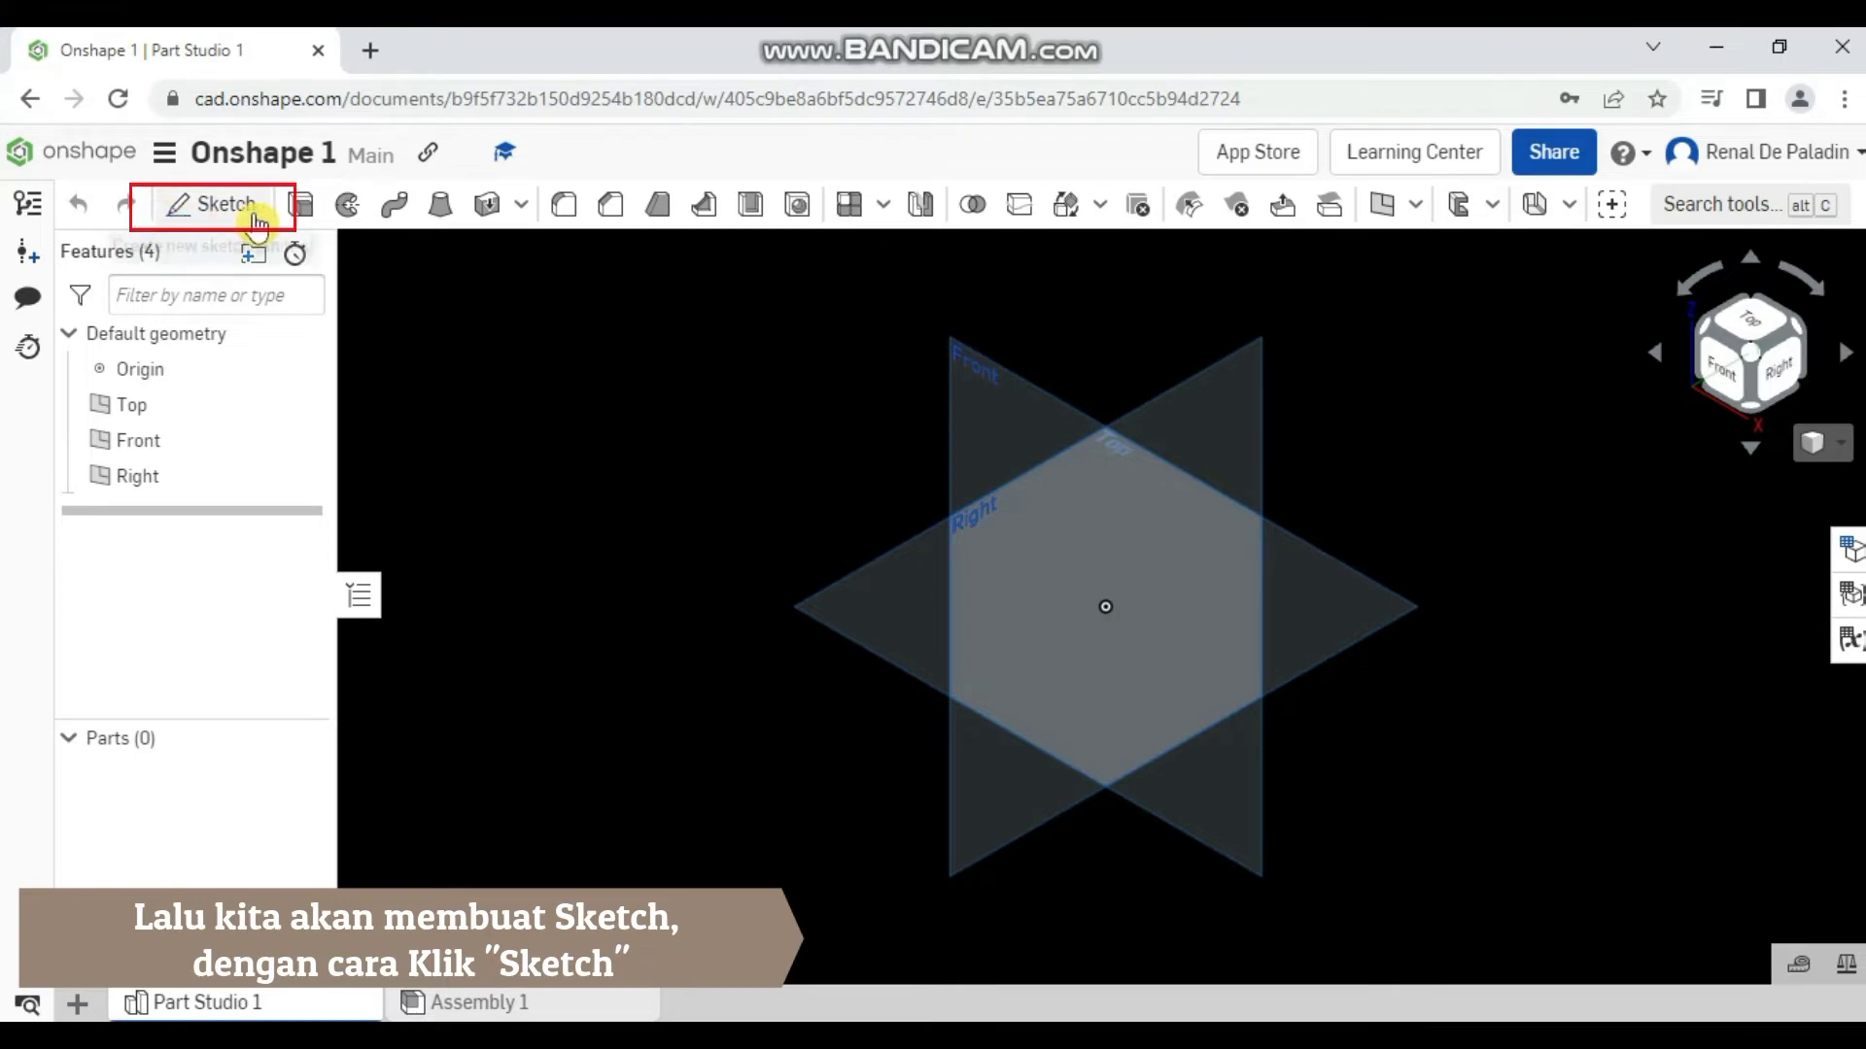
Start a new sketch on the Top plane, moving the sketch dialog clear of the model.
left_click(216, 207)
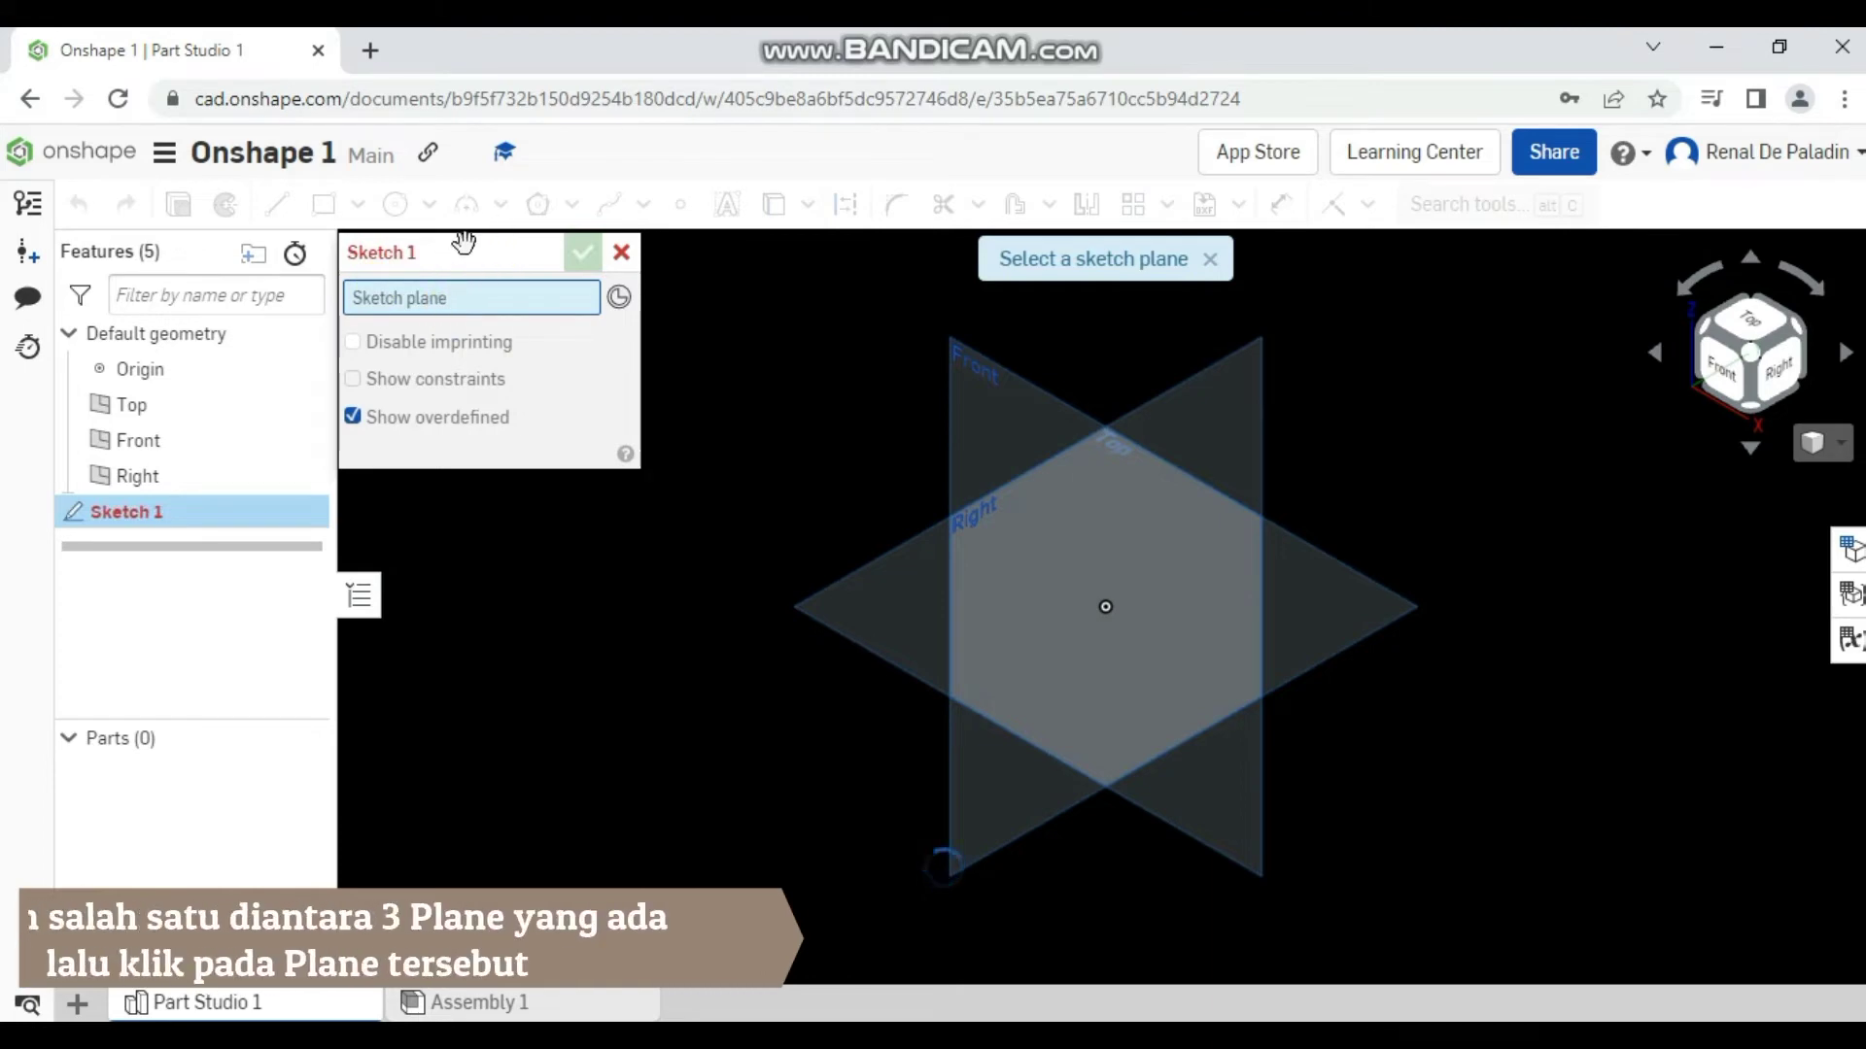
mouse_move(479, 253)
left_mouse_down()
mouse_move(452, 297)
mouse_move(524, 384)
mouse_move(187, 696)
mouse_move(167, 764)
left_mouse_up()
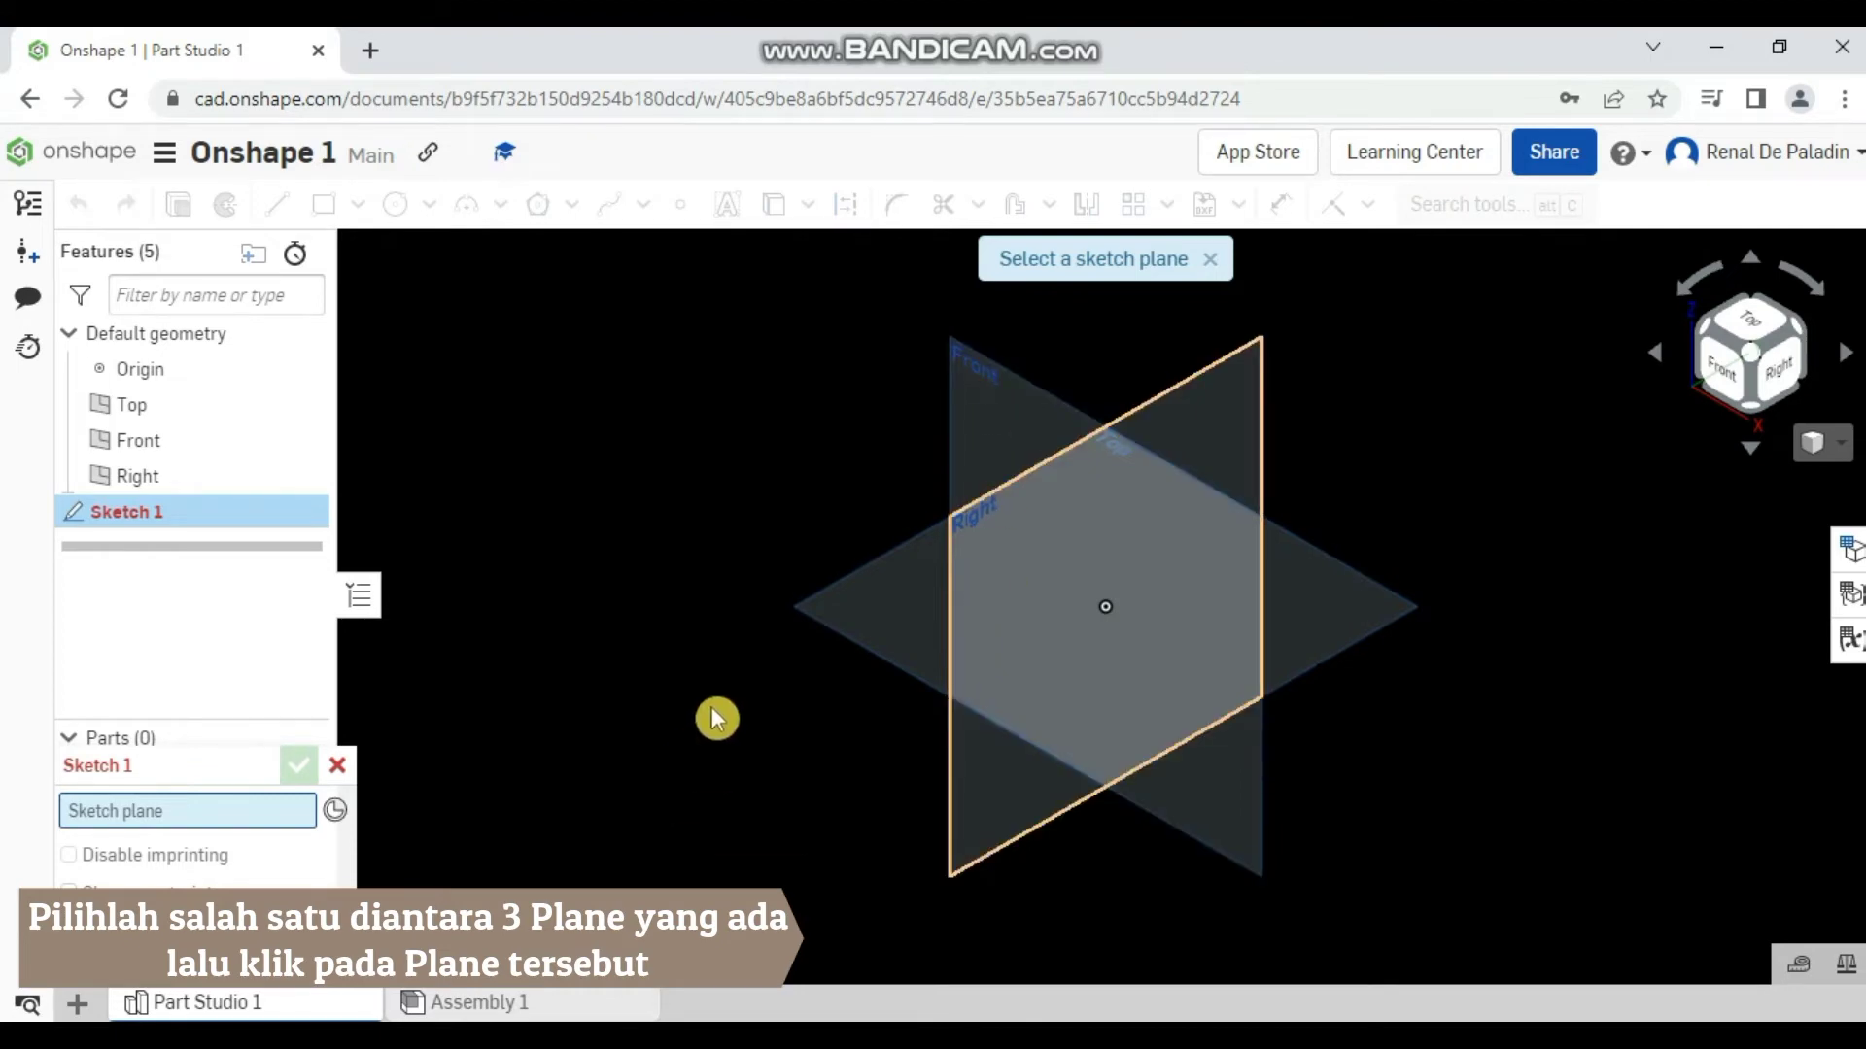
left_click(837, 595)
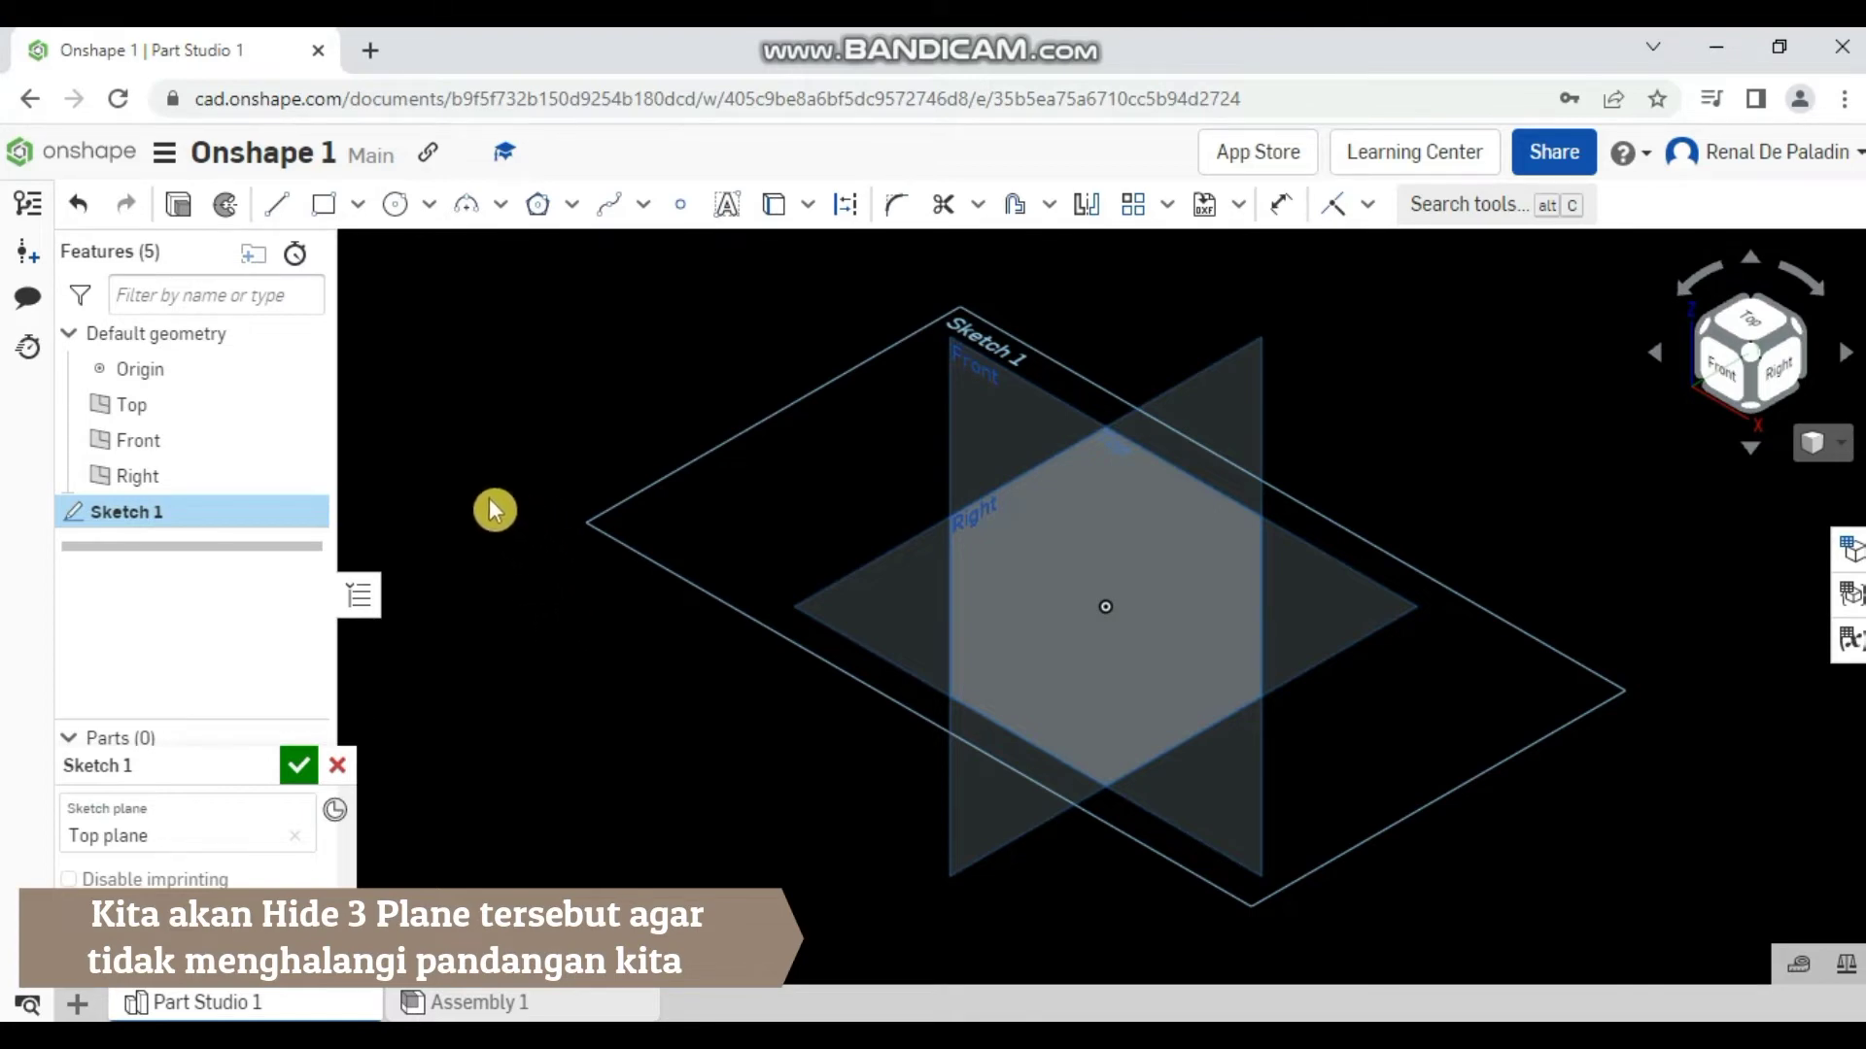
Hide the default Top, Front and Right planes.
mouse_move(297, 406)
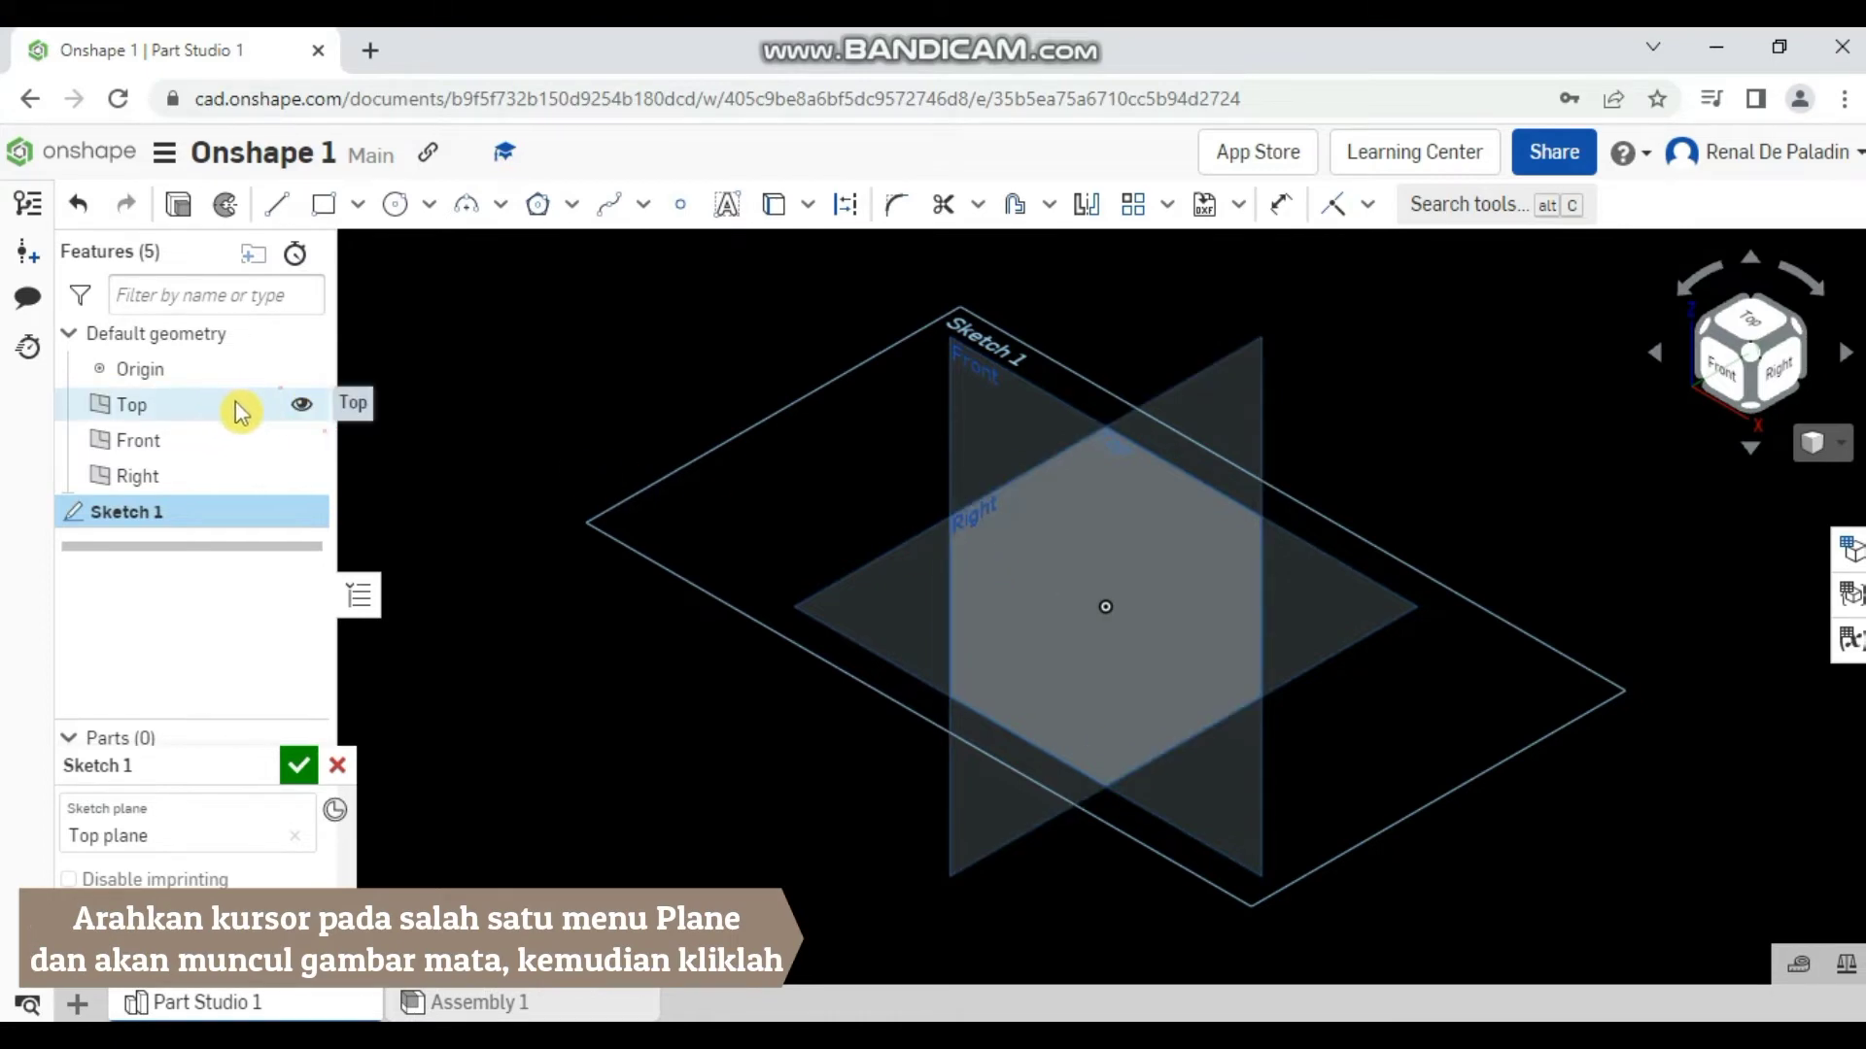
left_click(301, 408)
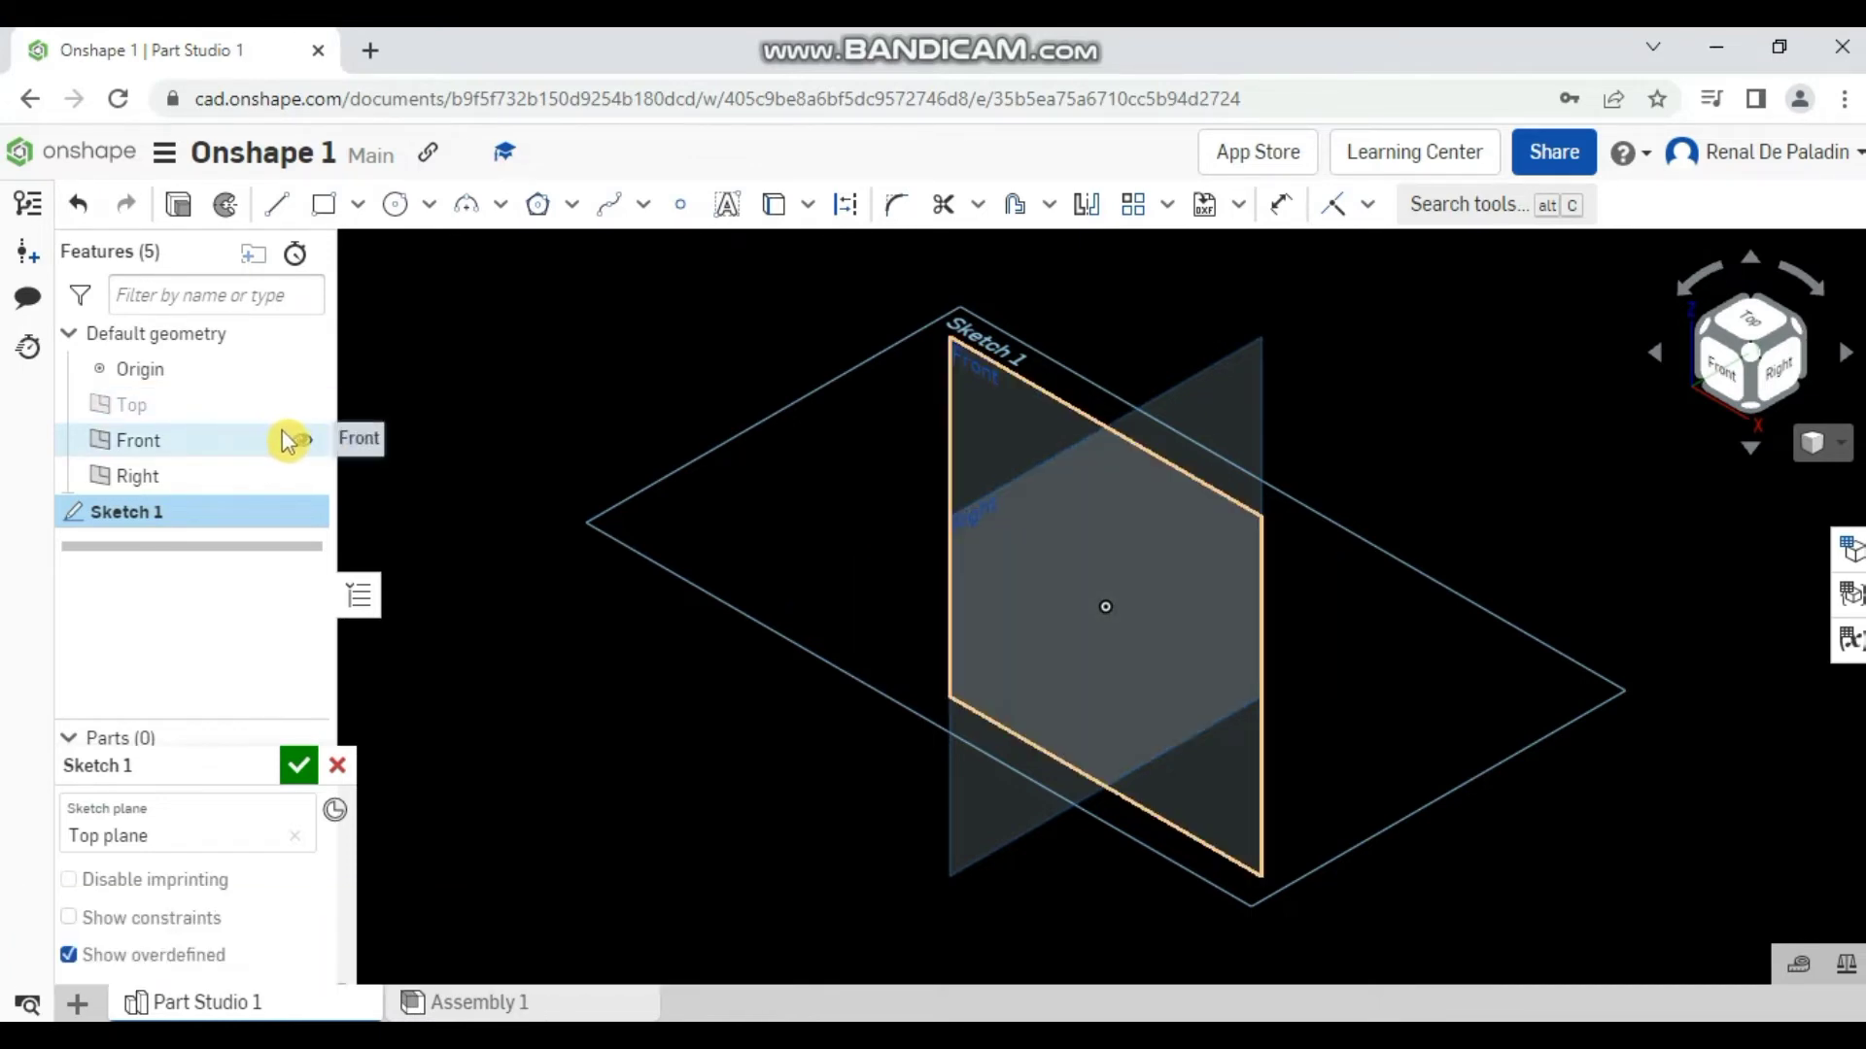
left_click(303, 445)
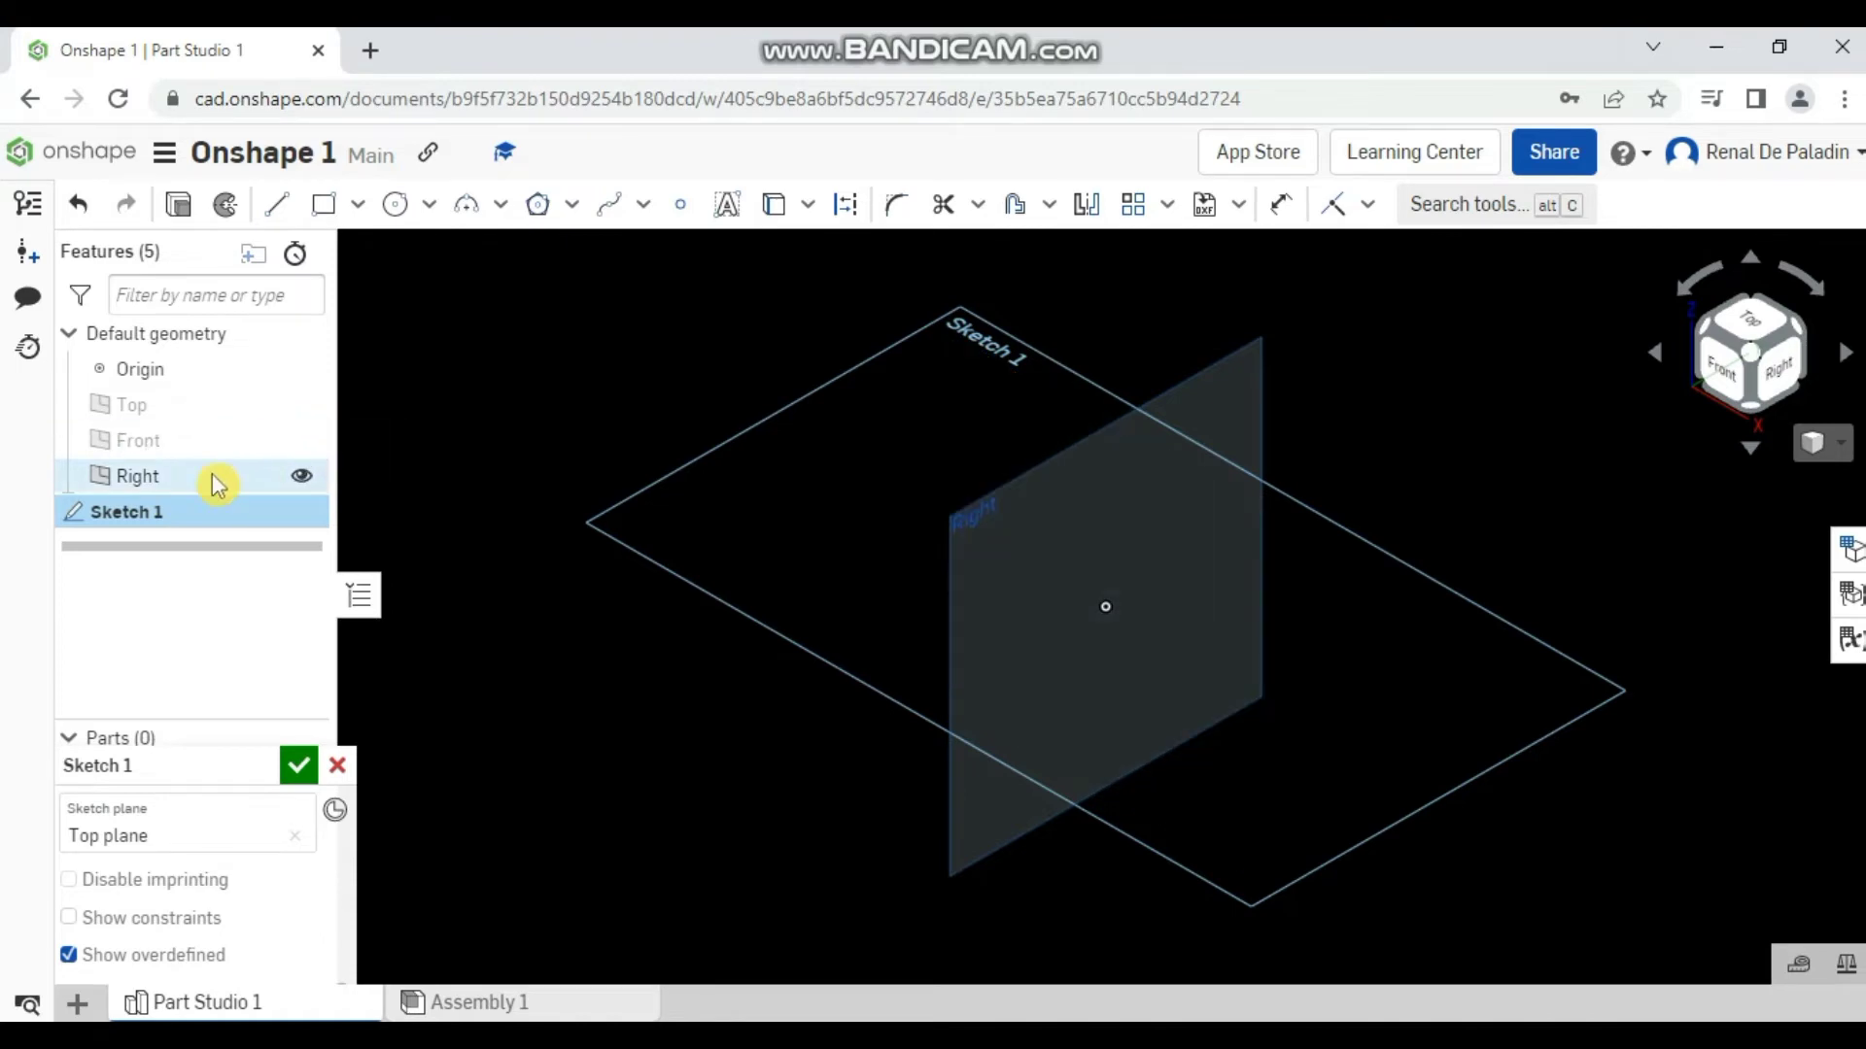
left_click(302, 476)
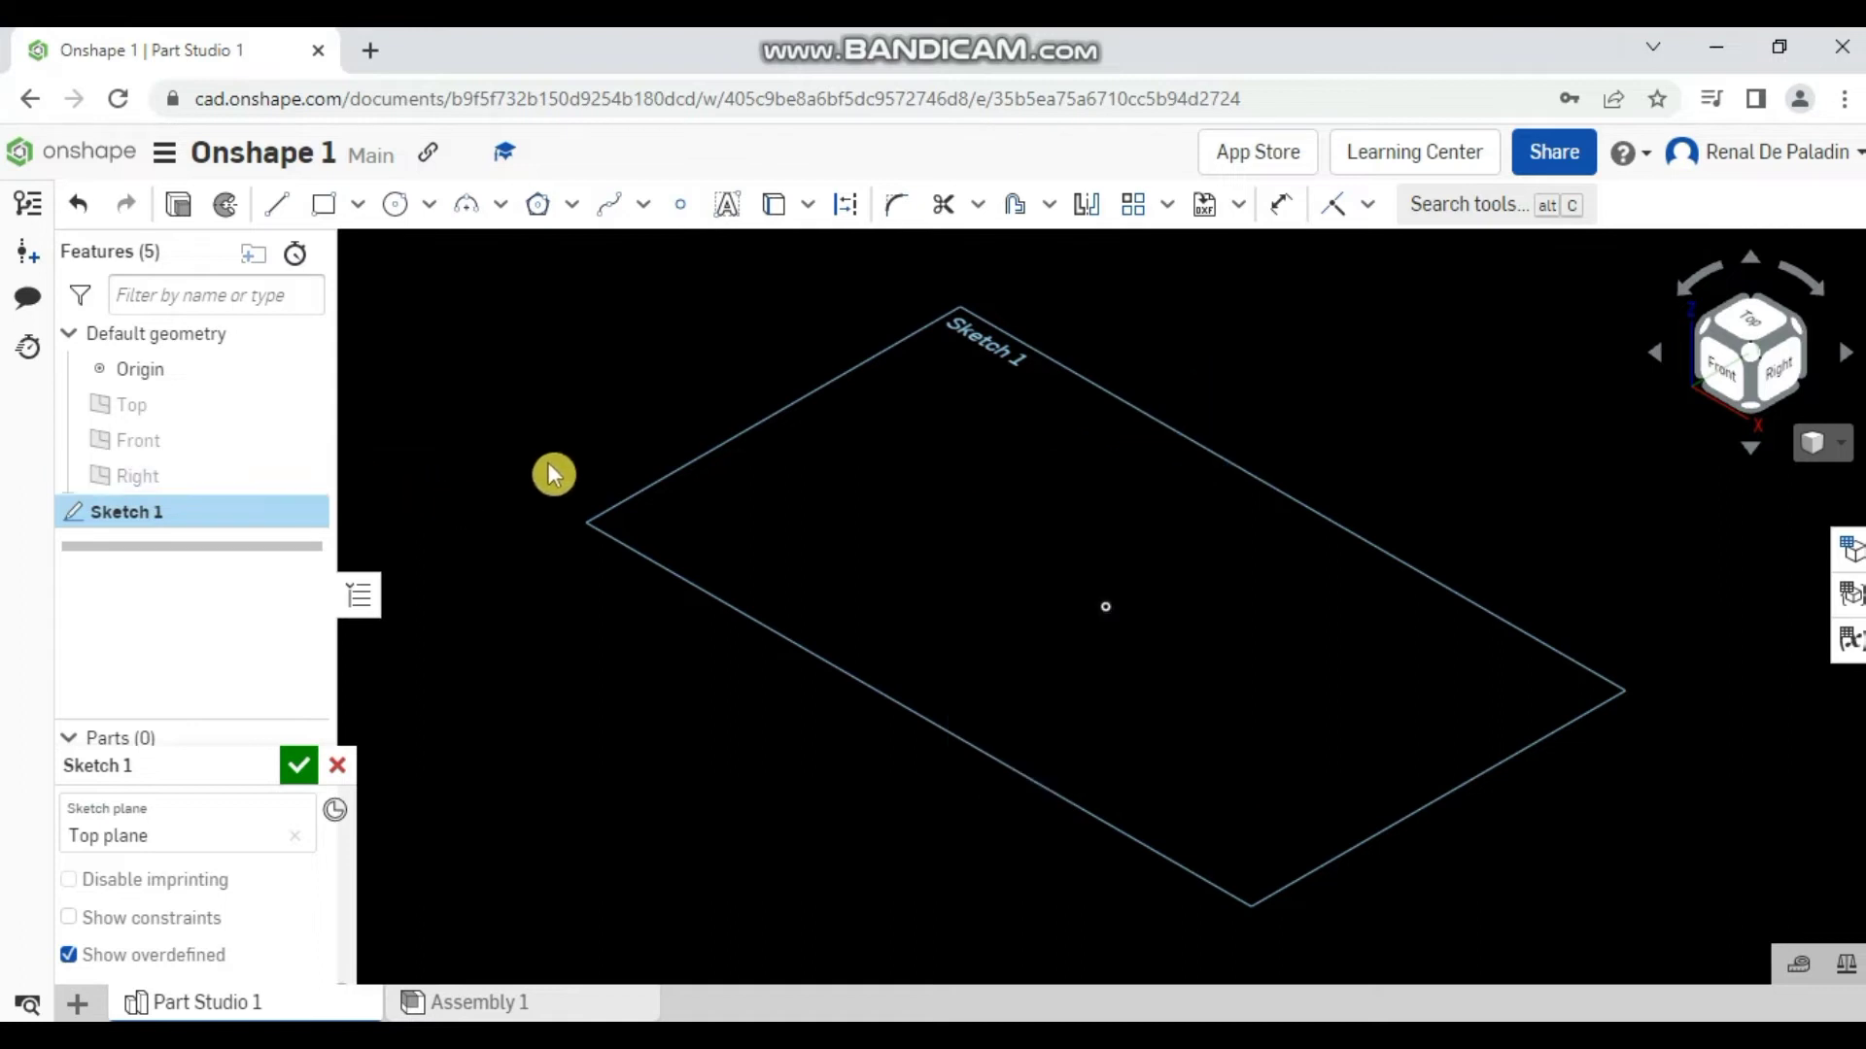
Draw a center point rectangle about 18.8 mm wide and 13.2 mm high, centered on the origin.
right_click(513, 560)
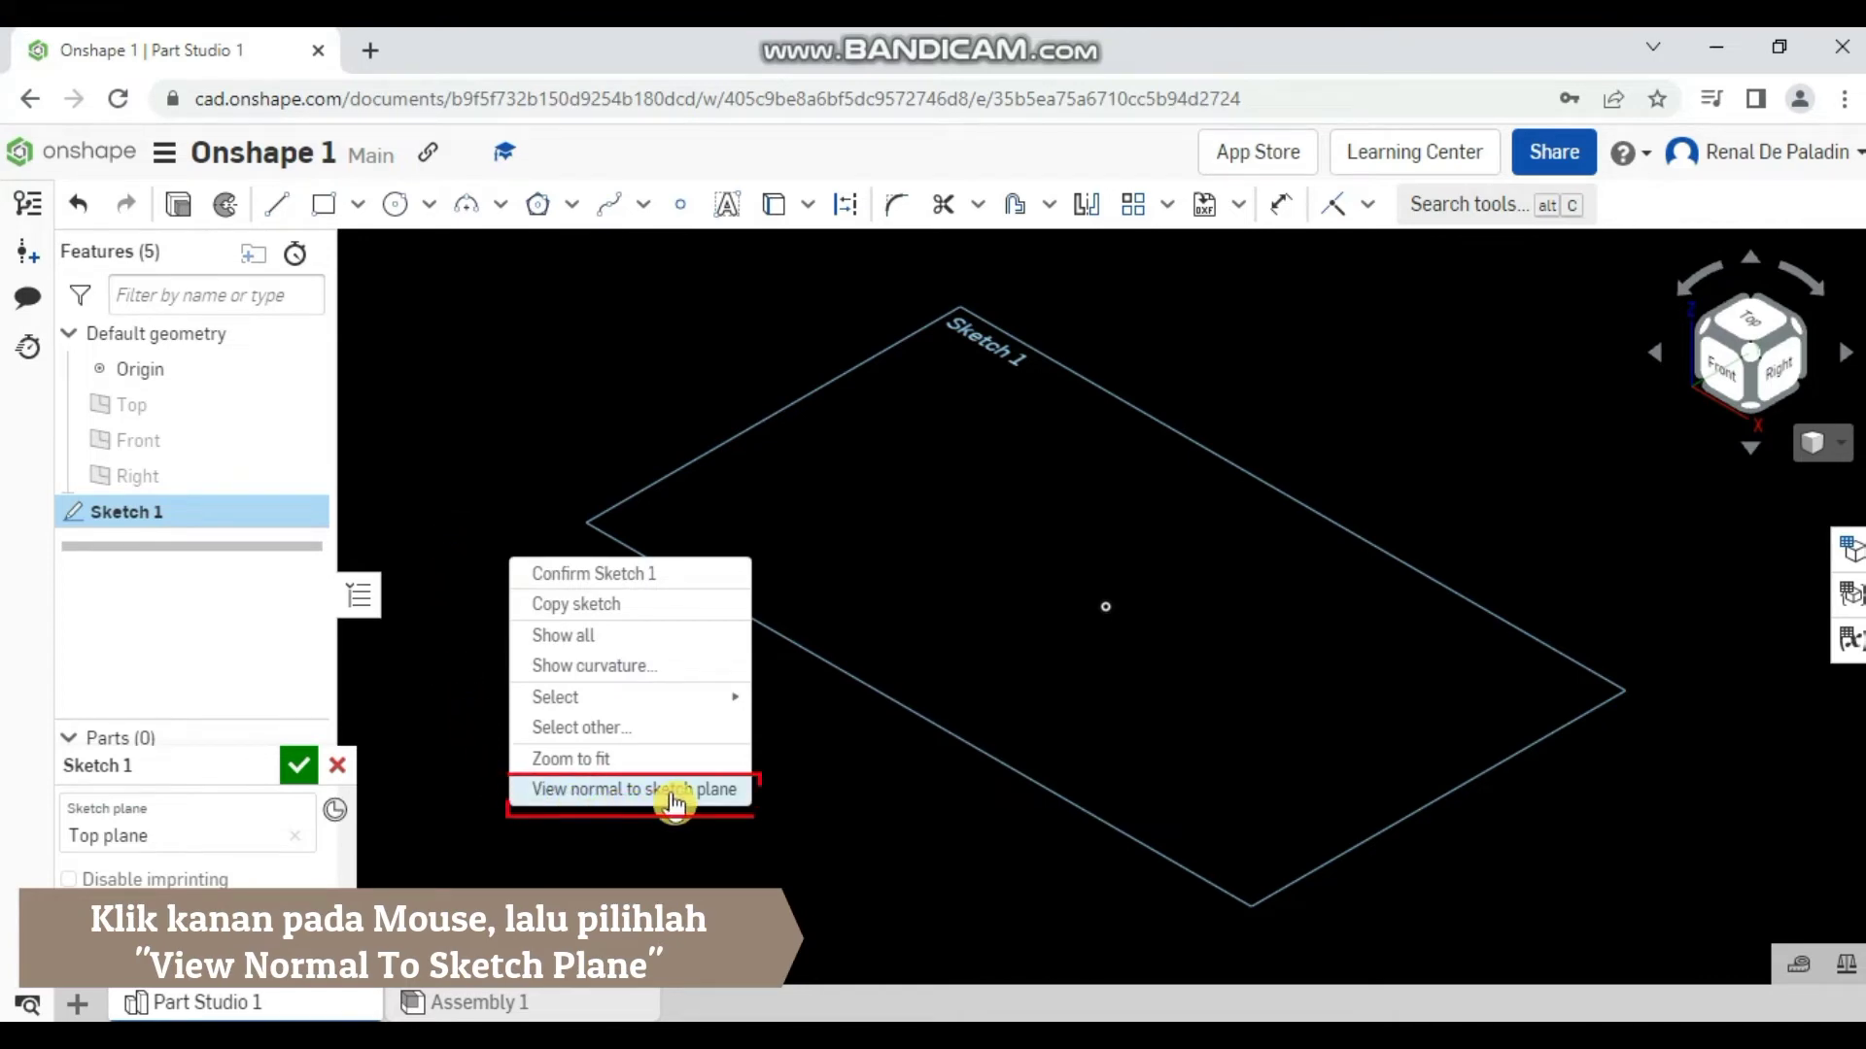
left_click(614, 791)
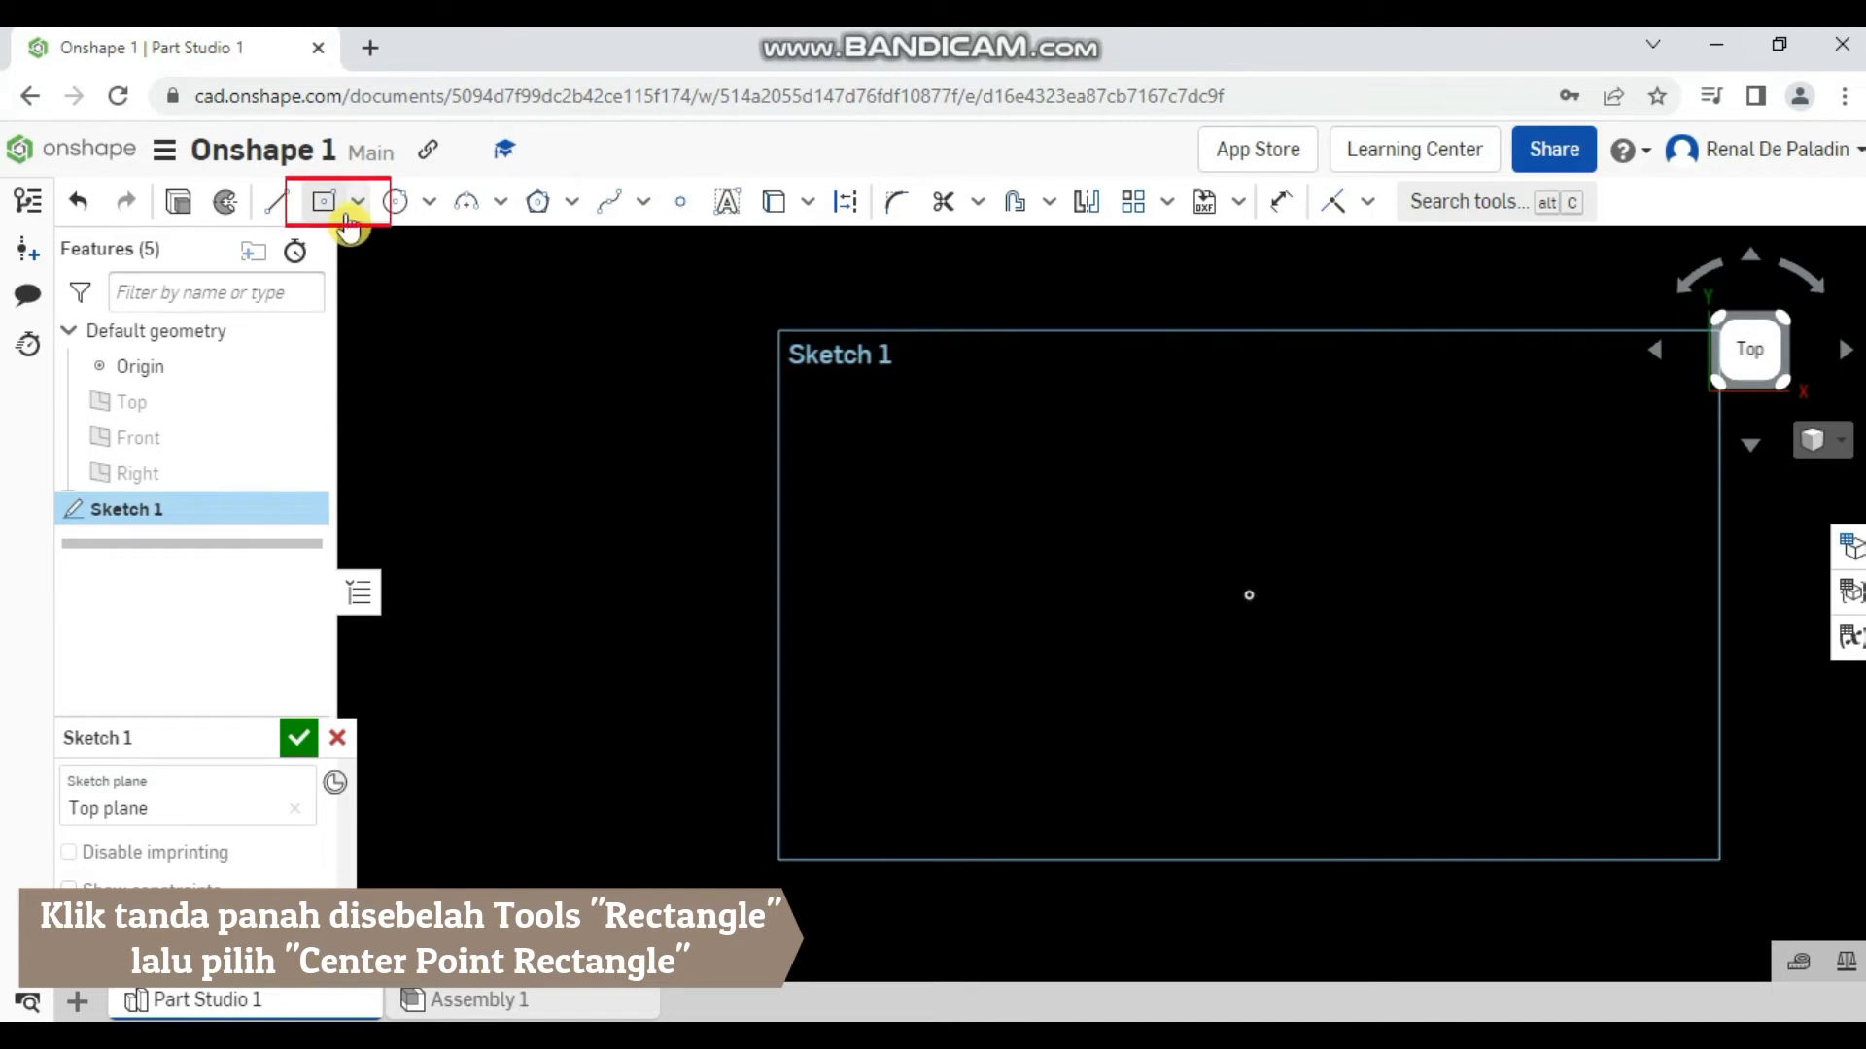
left_click(352, 218)
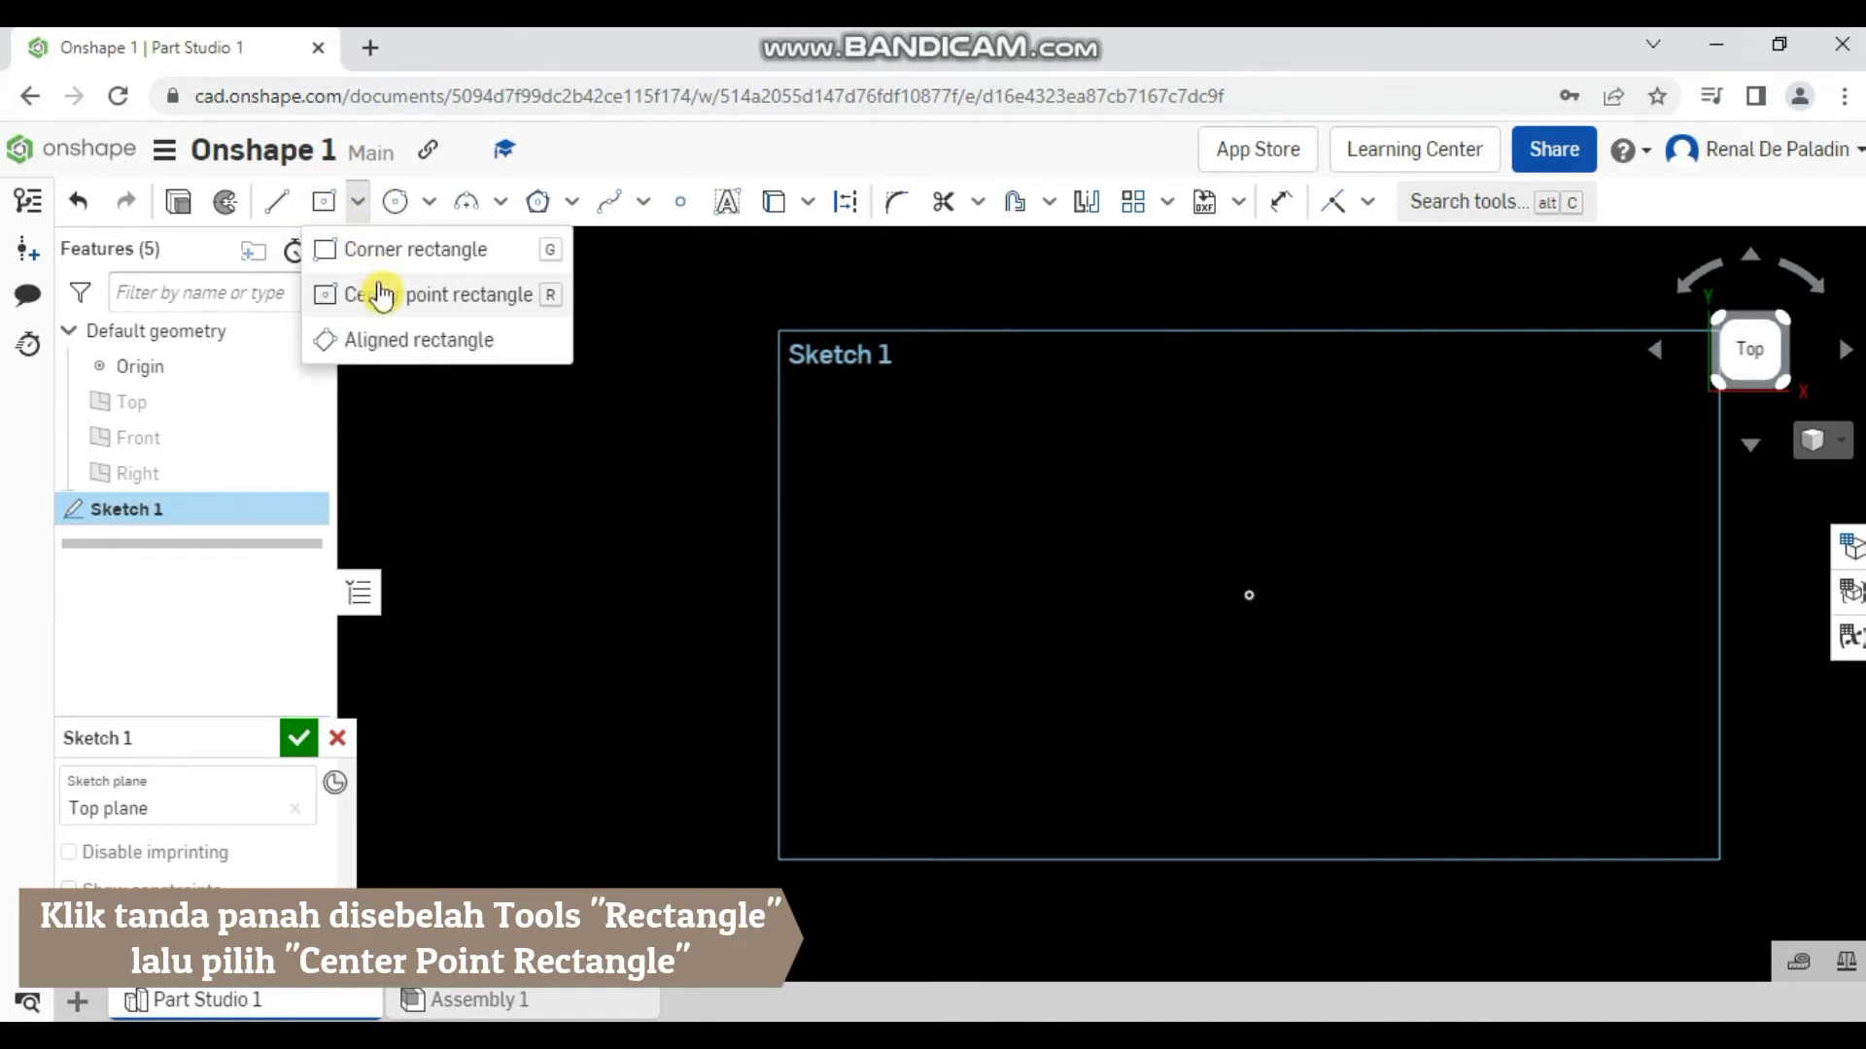
left_click(408, 294)
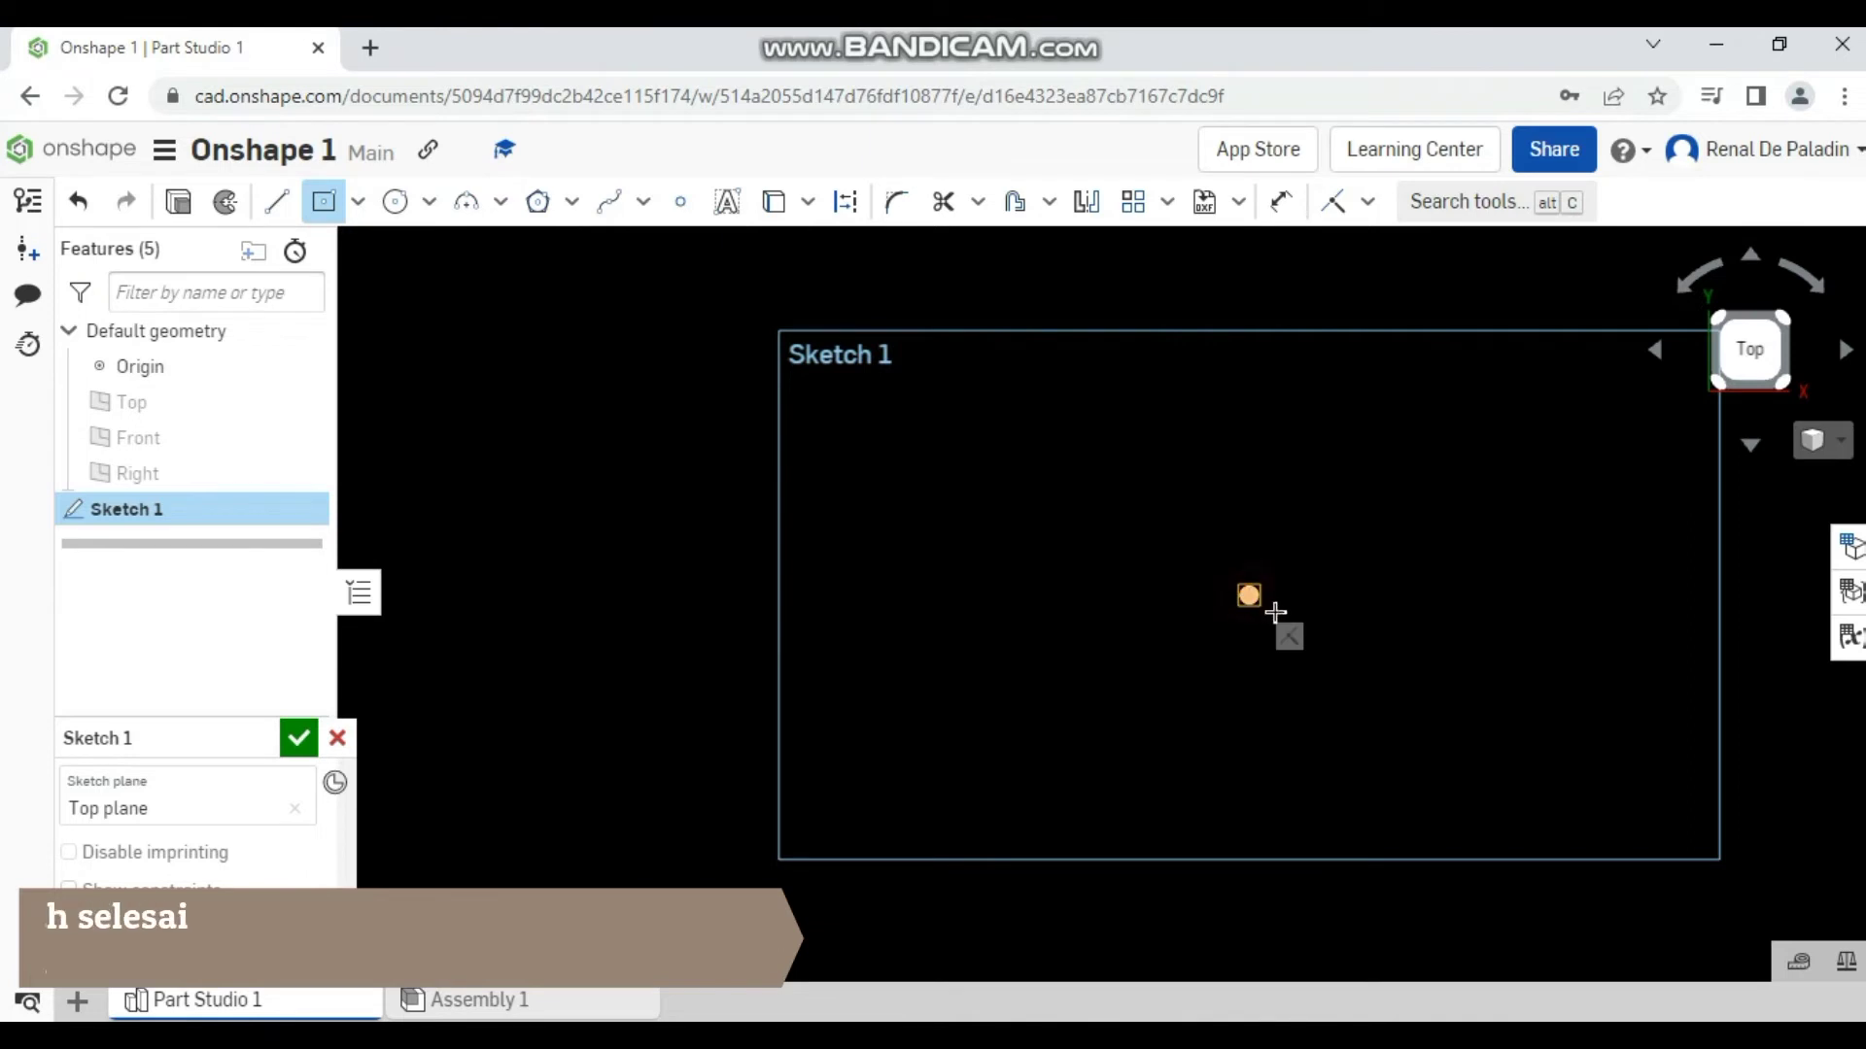
left_click(1249, 594)
left_click(1337, 653)
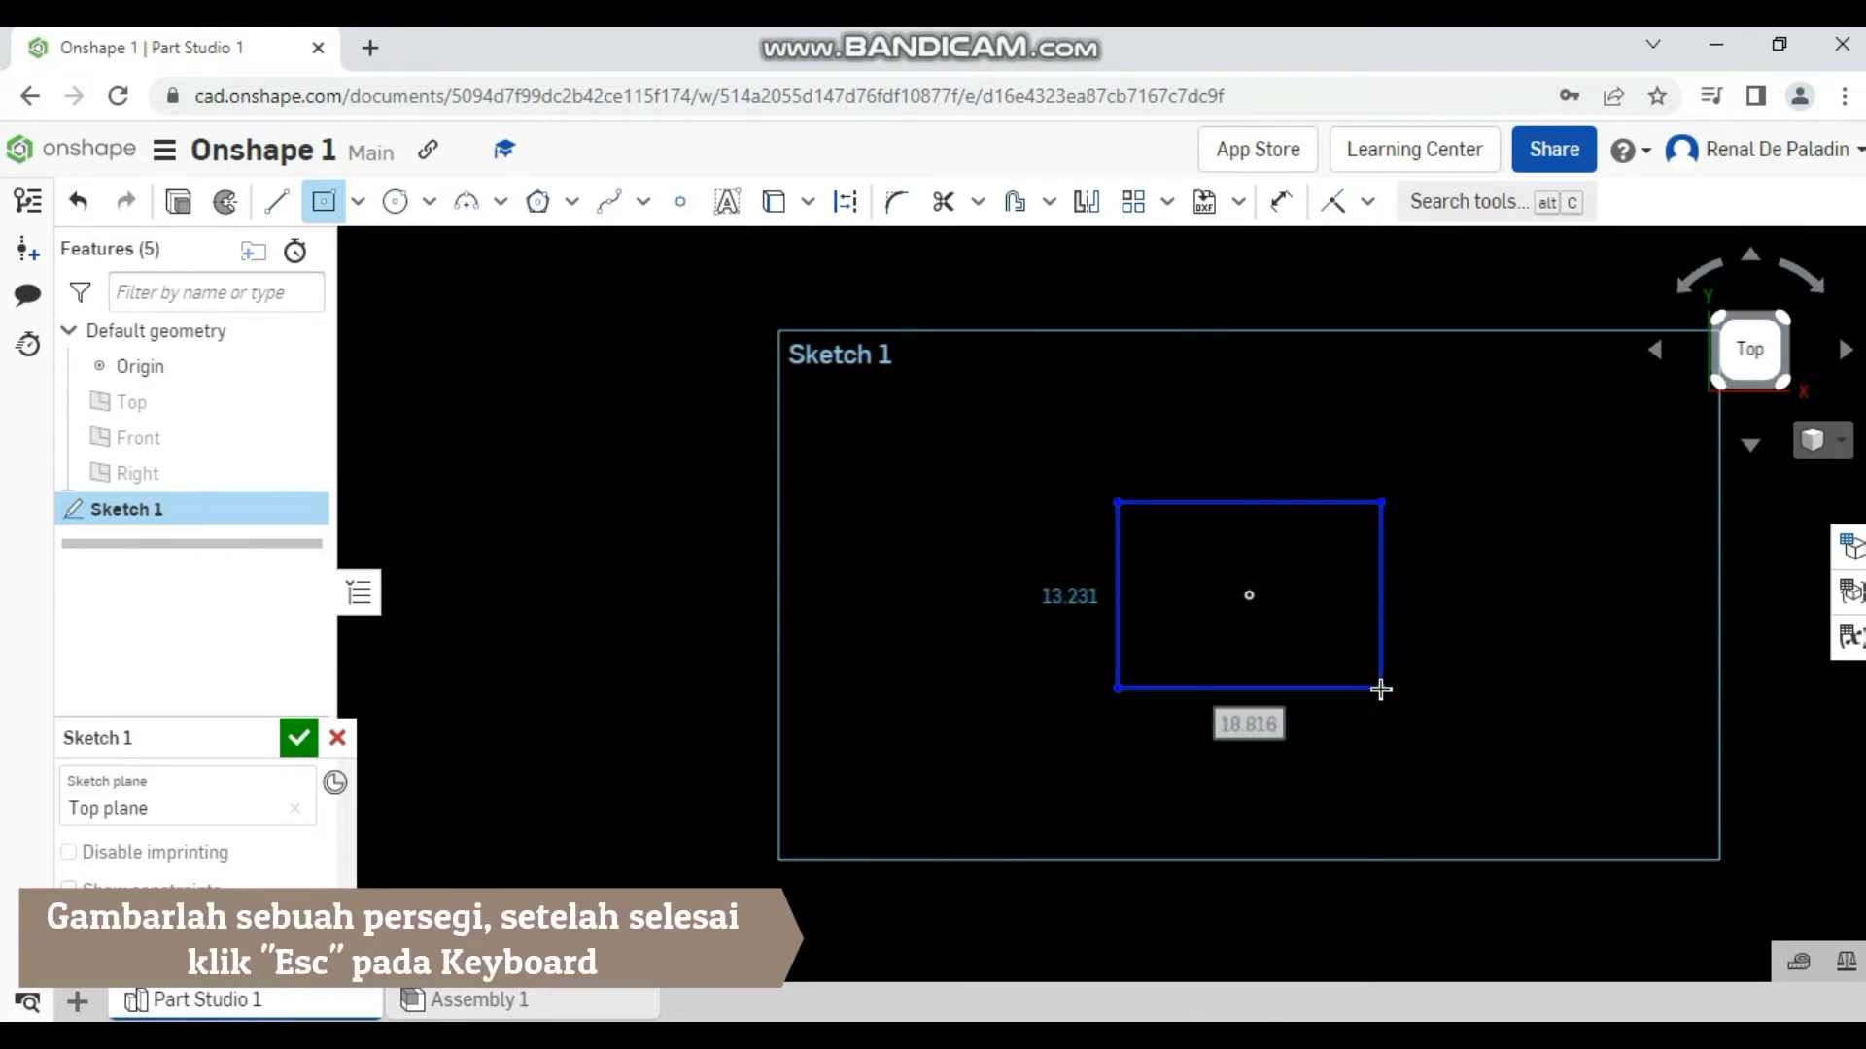
left_click(1381, 689)
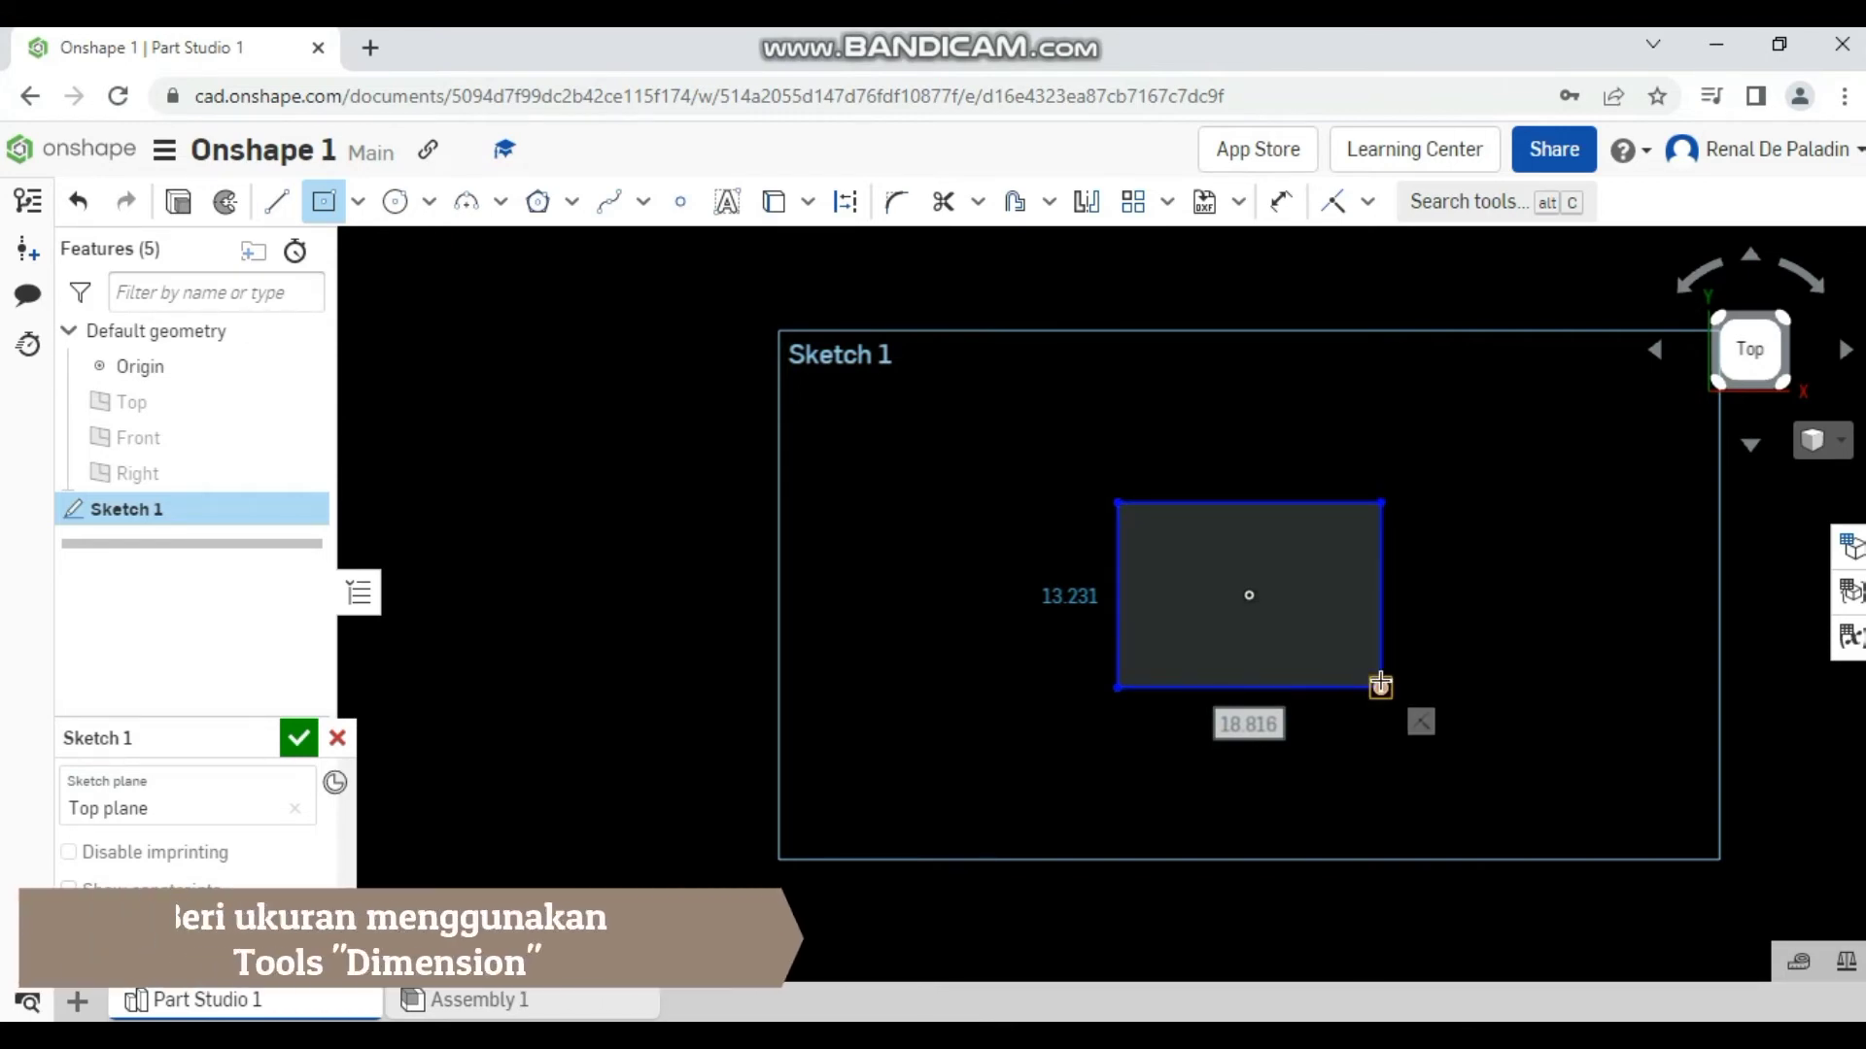
key("Escape")
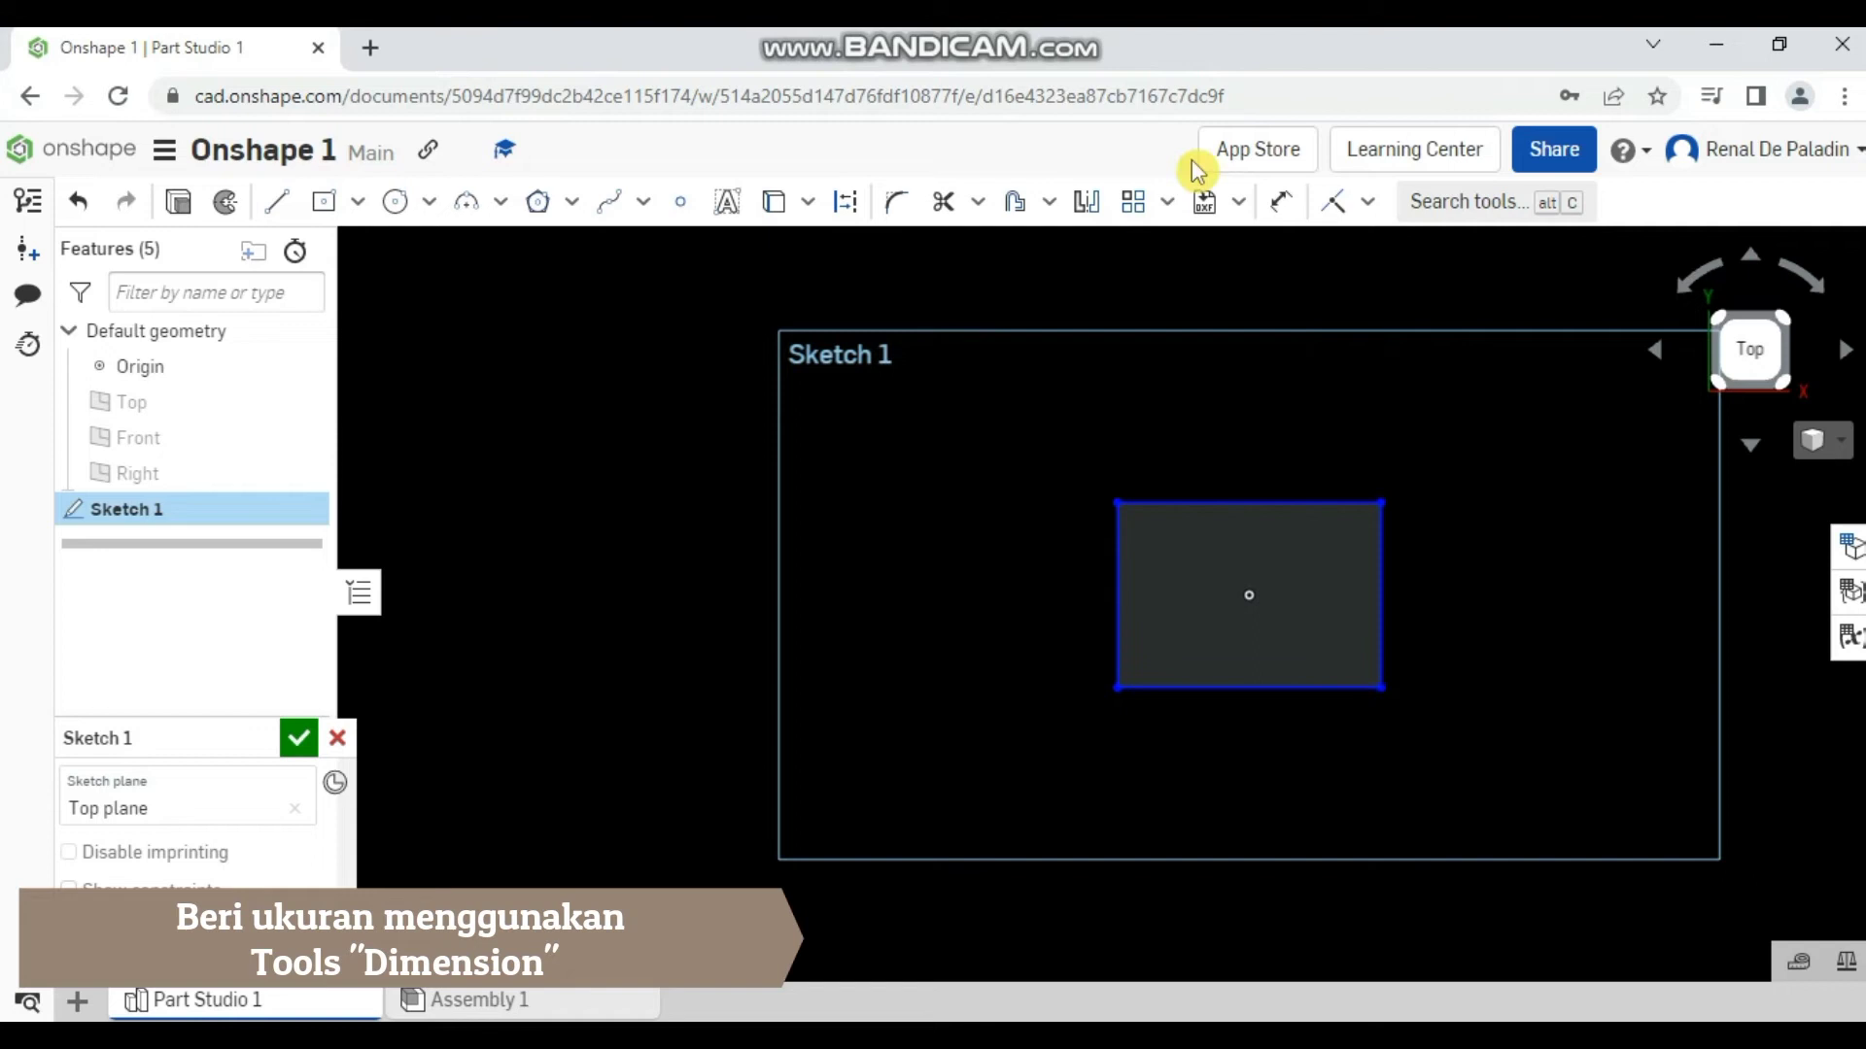
Dimension the rectangle's horizontal edge and set its width to 76 mm.
left_click(1288, 225)
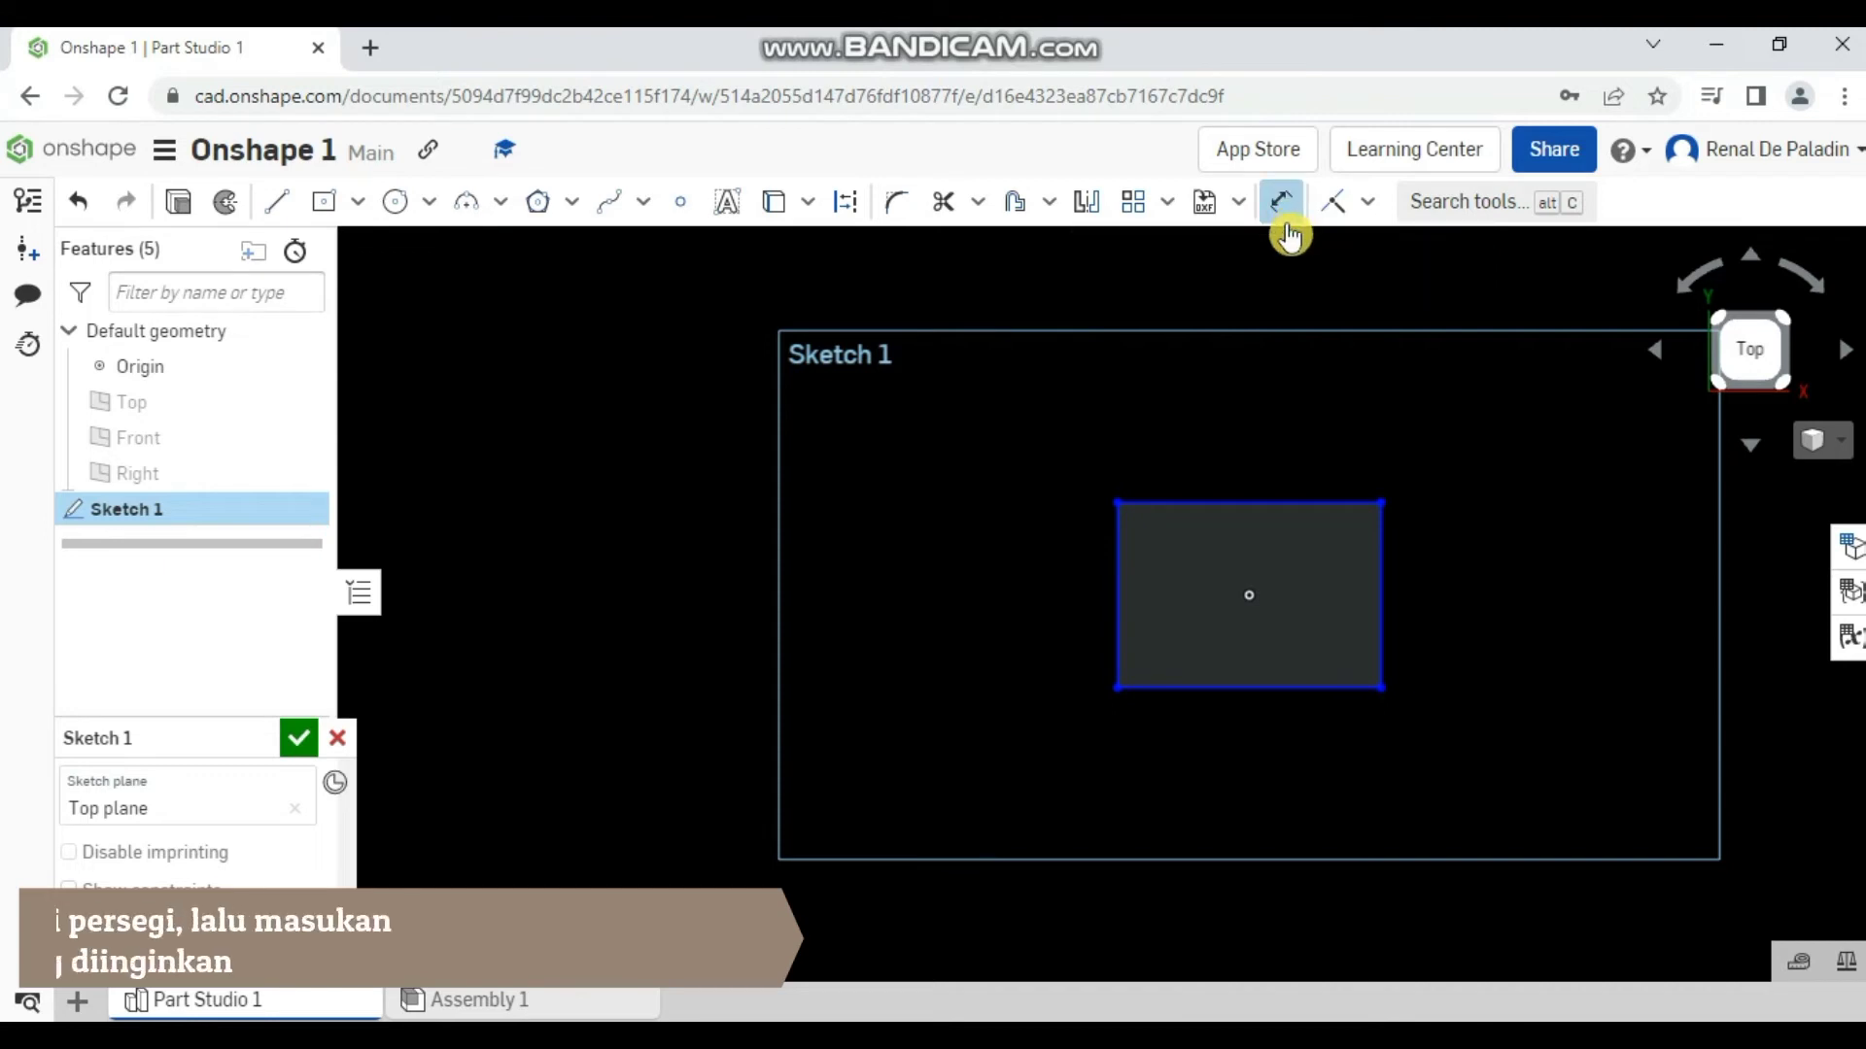
left_click(1258, 503)
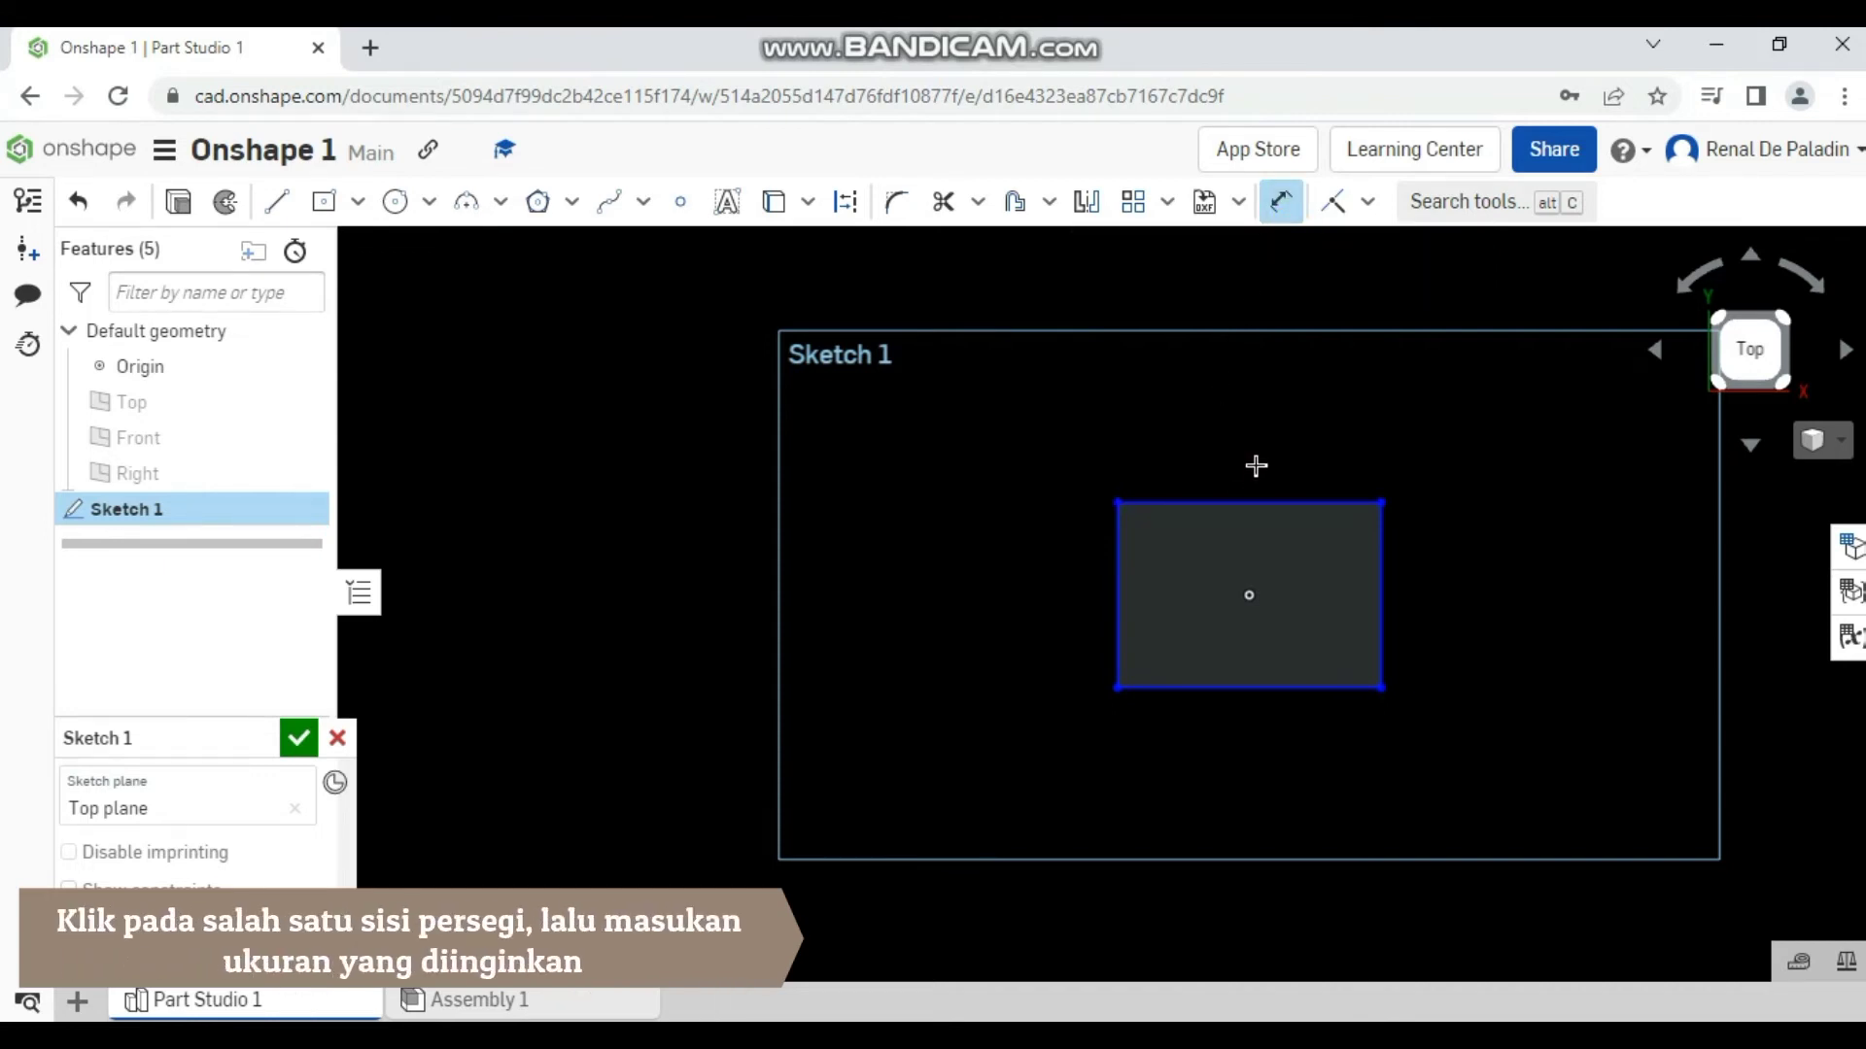
left_click(1251, 421)
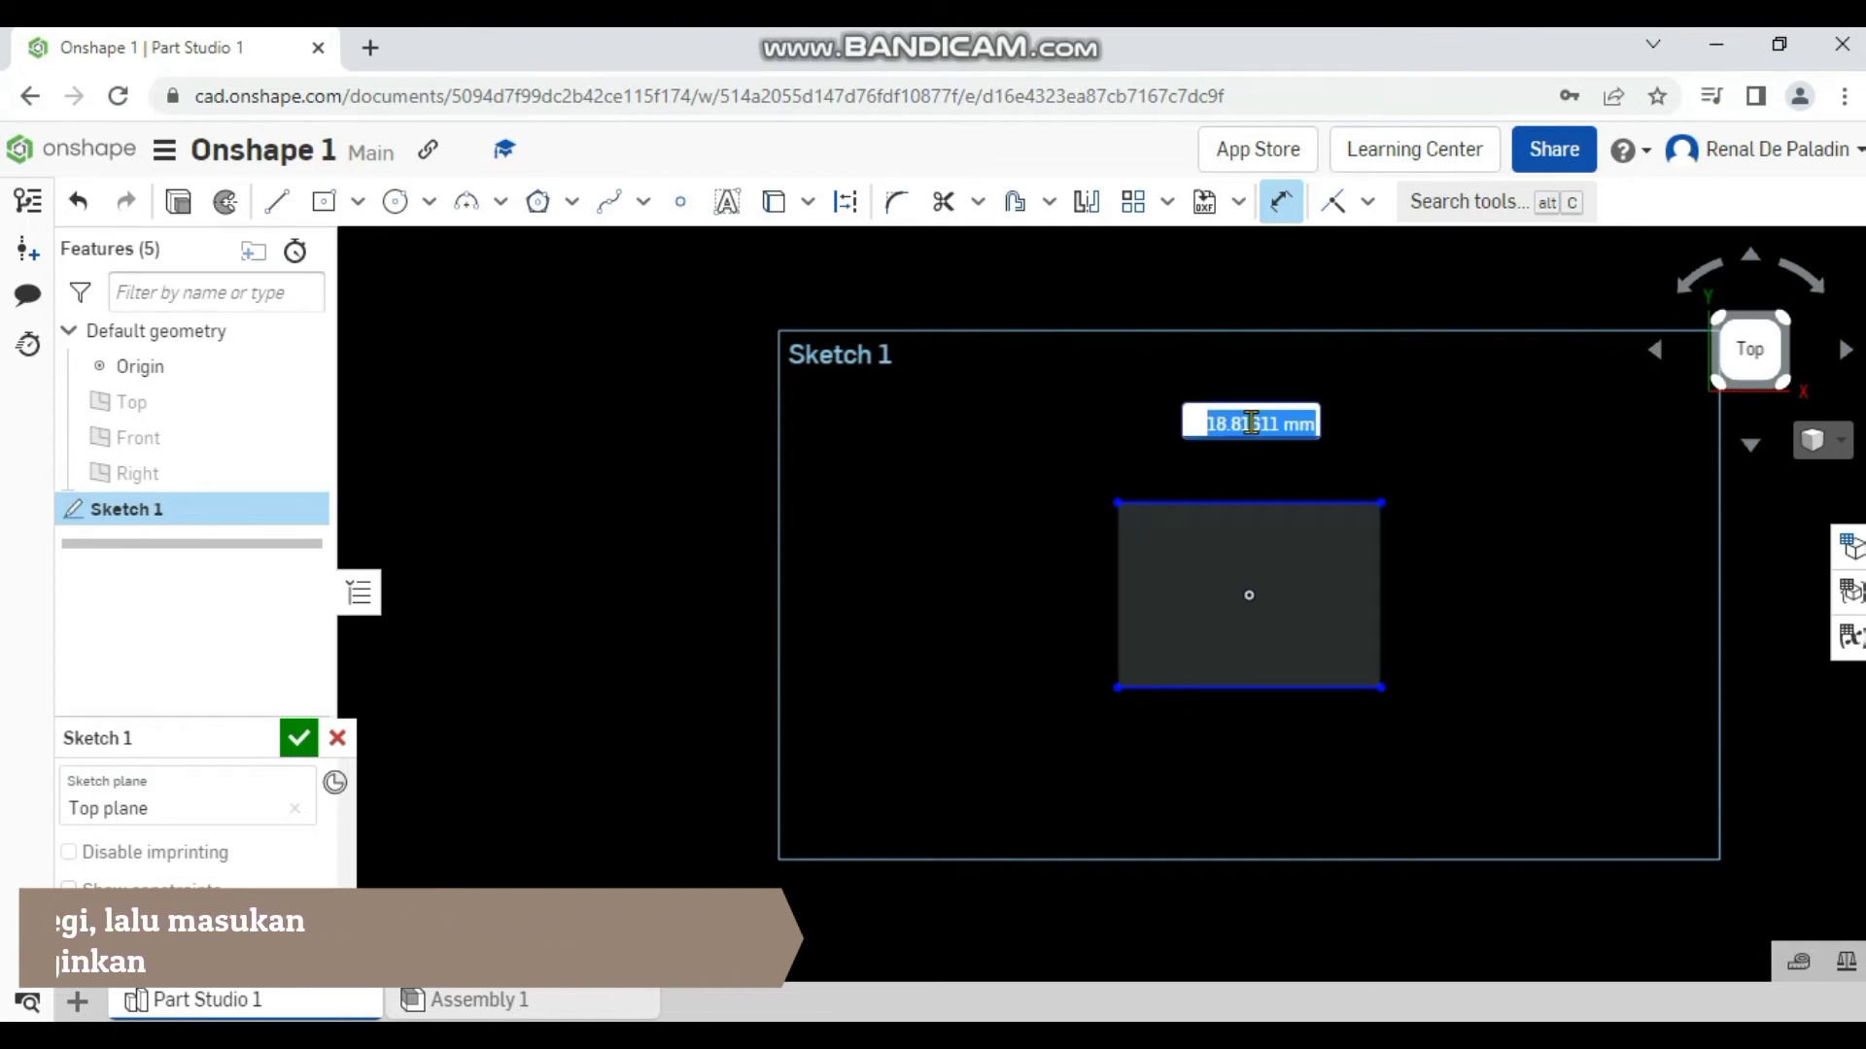
type("7")
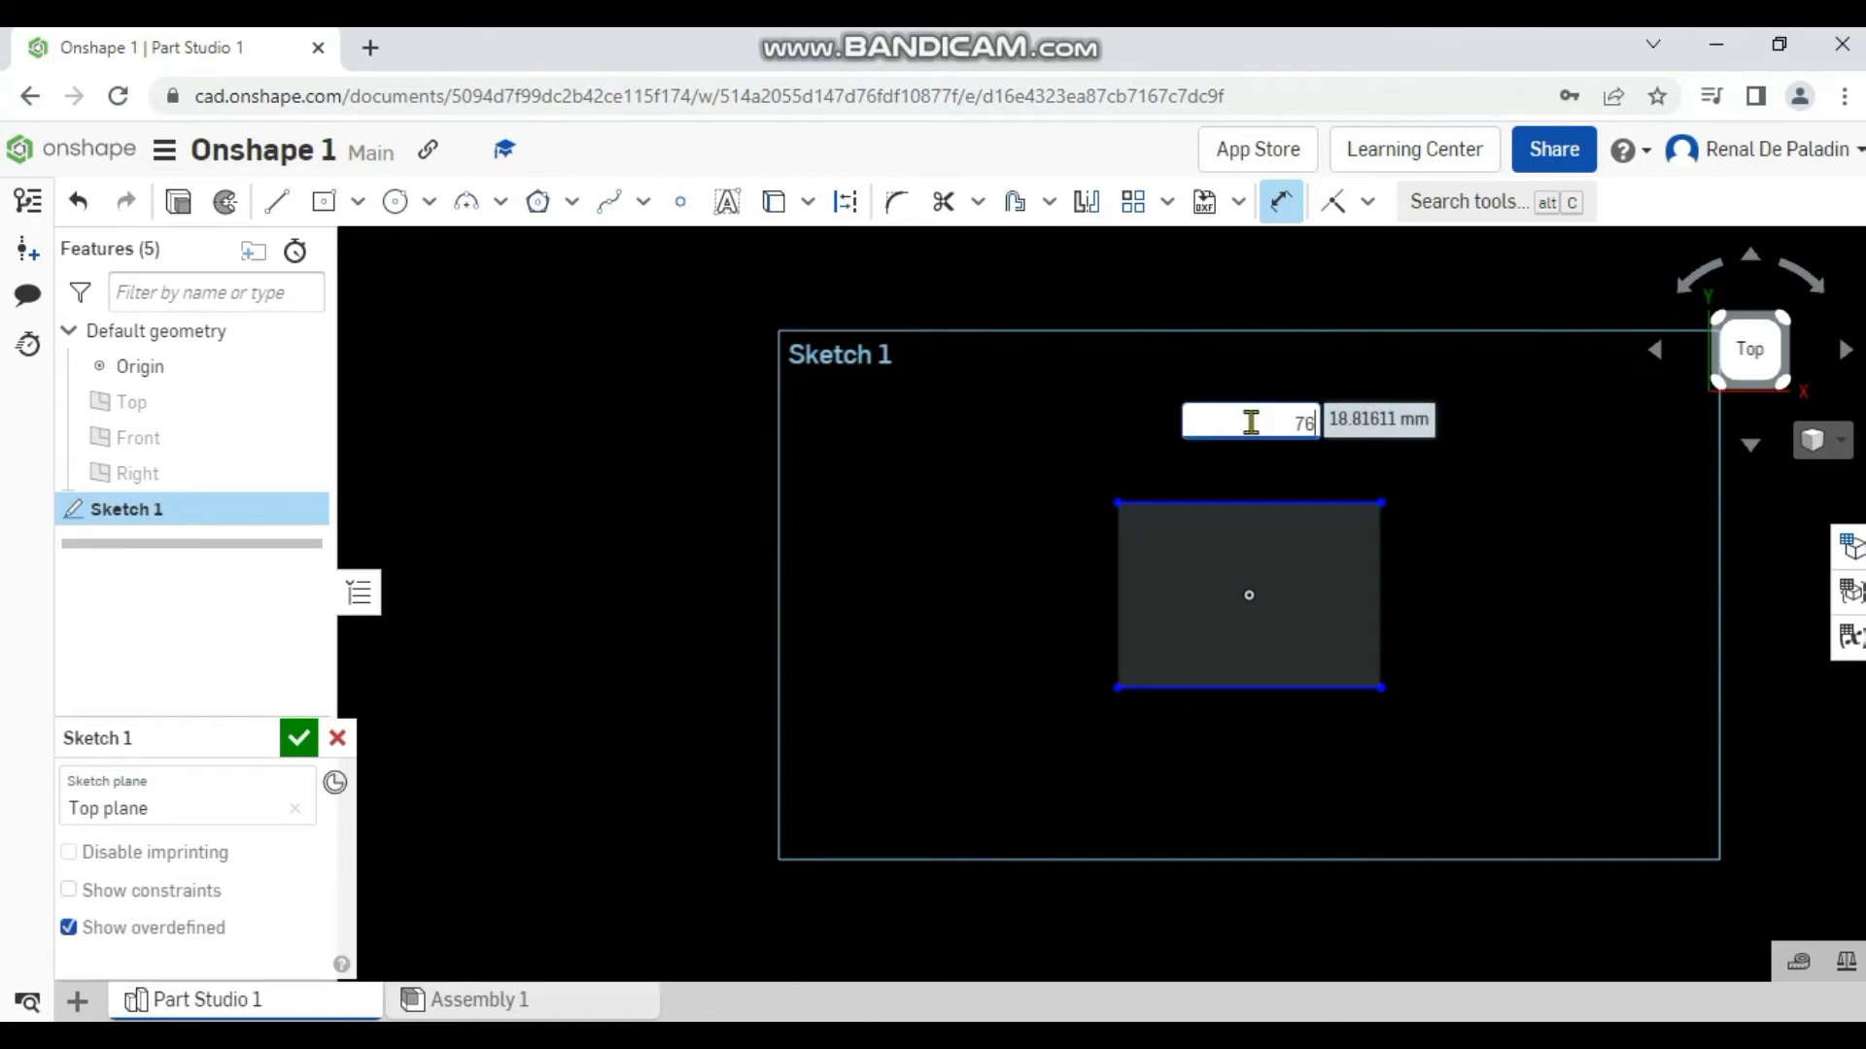
type("6")
key("Return")
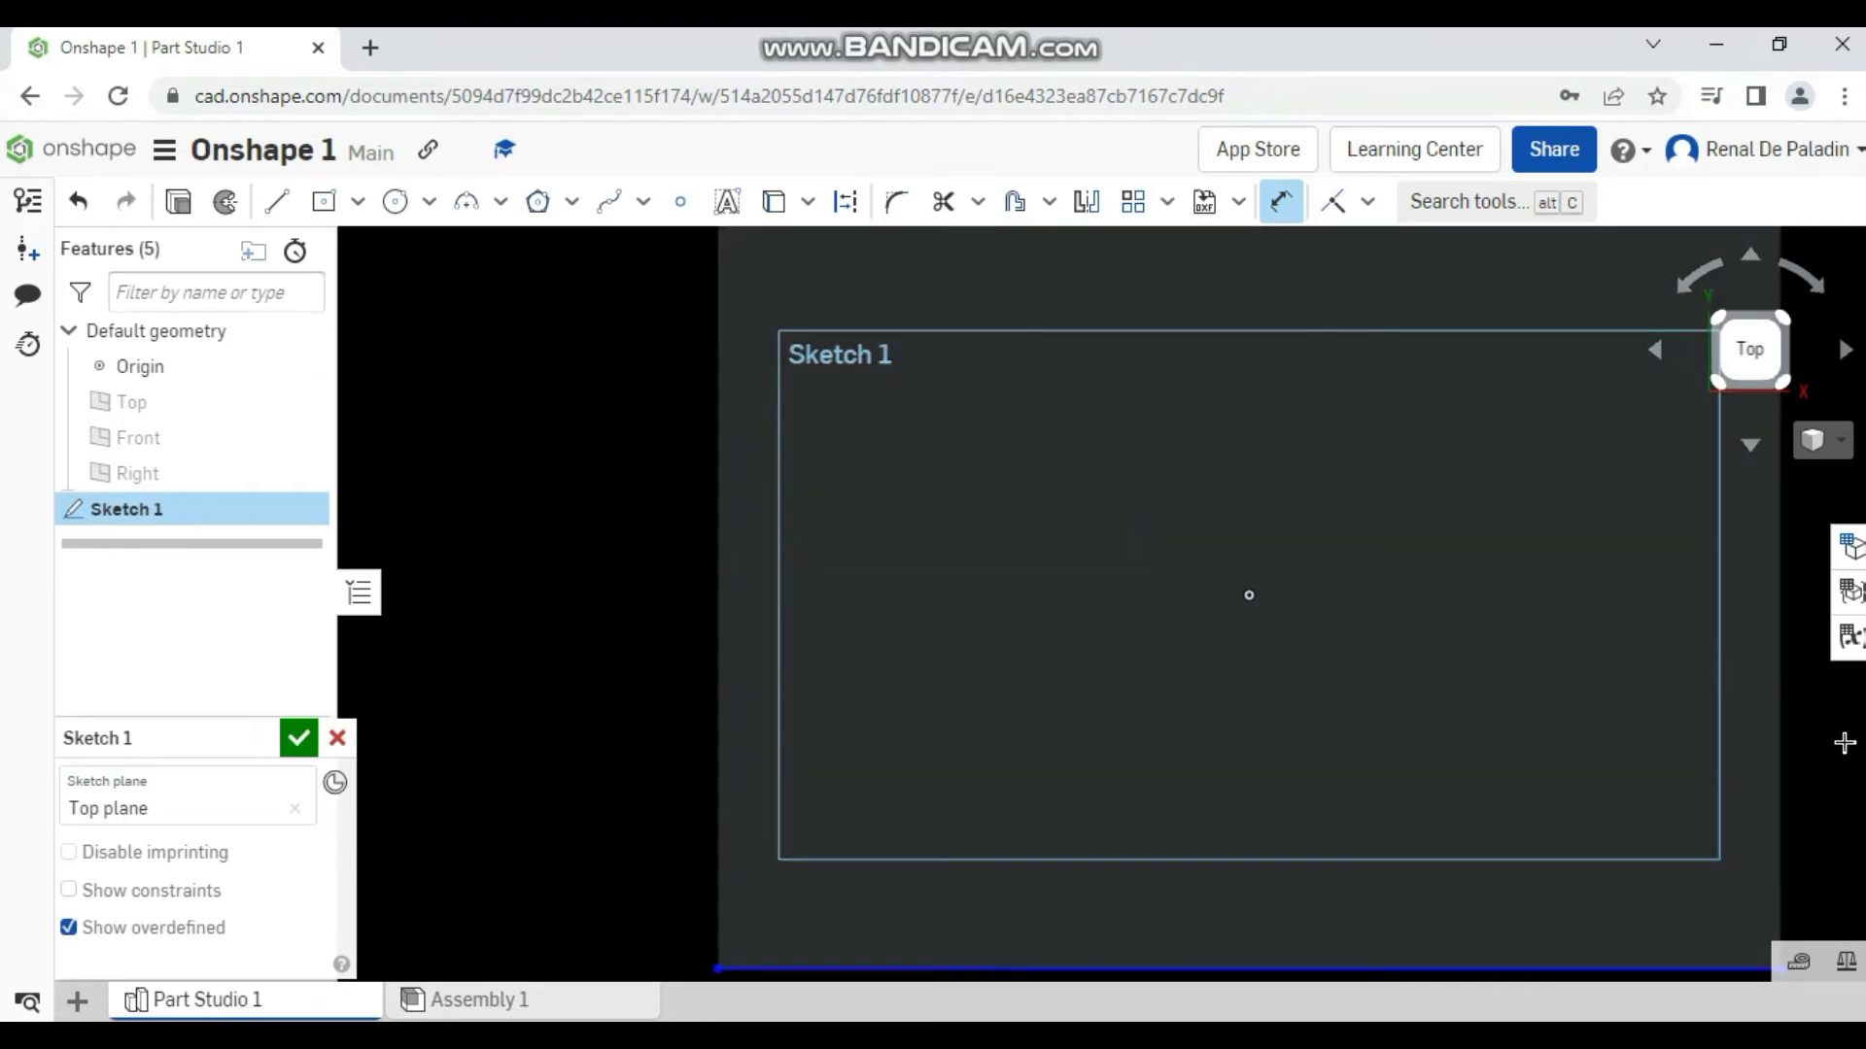
Dimension the rectangle's vertical edge and set its height to 50 mm.
scroll(1804, 724, "down", 1)
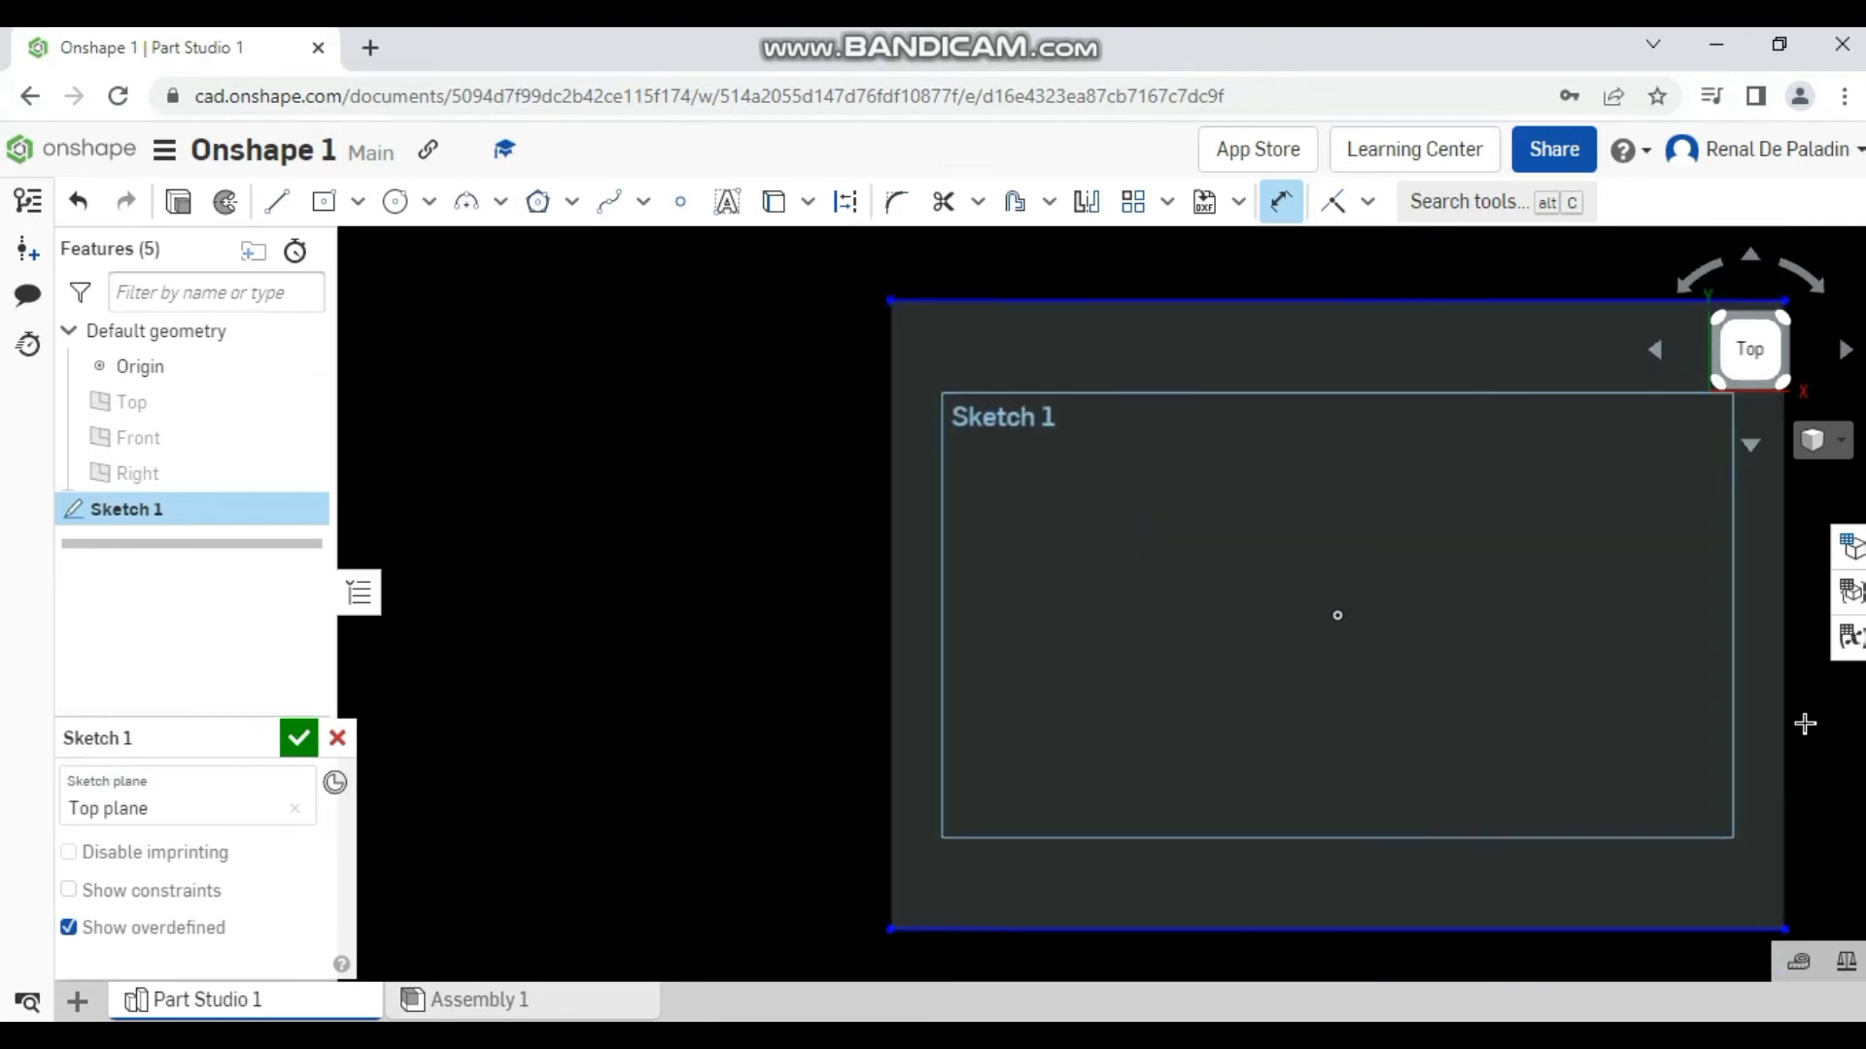
scroll(1804, 724, "down", 1)
mouse_move(1805, 721)
middle_mouse_down()
mouse_move(1523, 723)
mouse_move(1316, 670)
mouse_move(1332, 678)
middle_mouse_up()
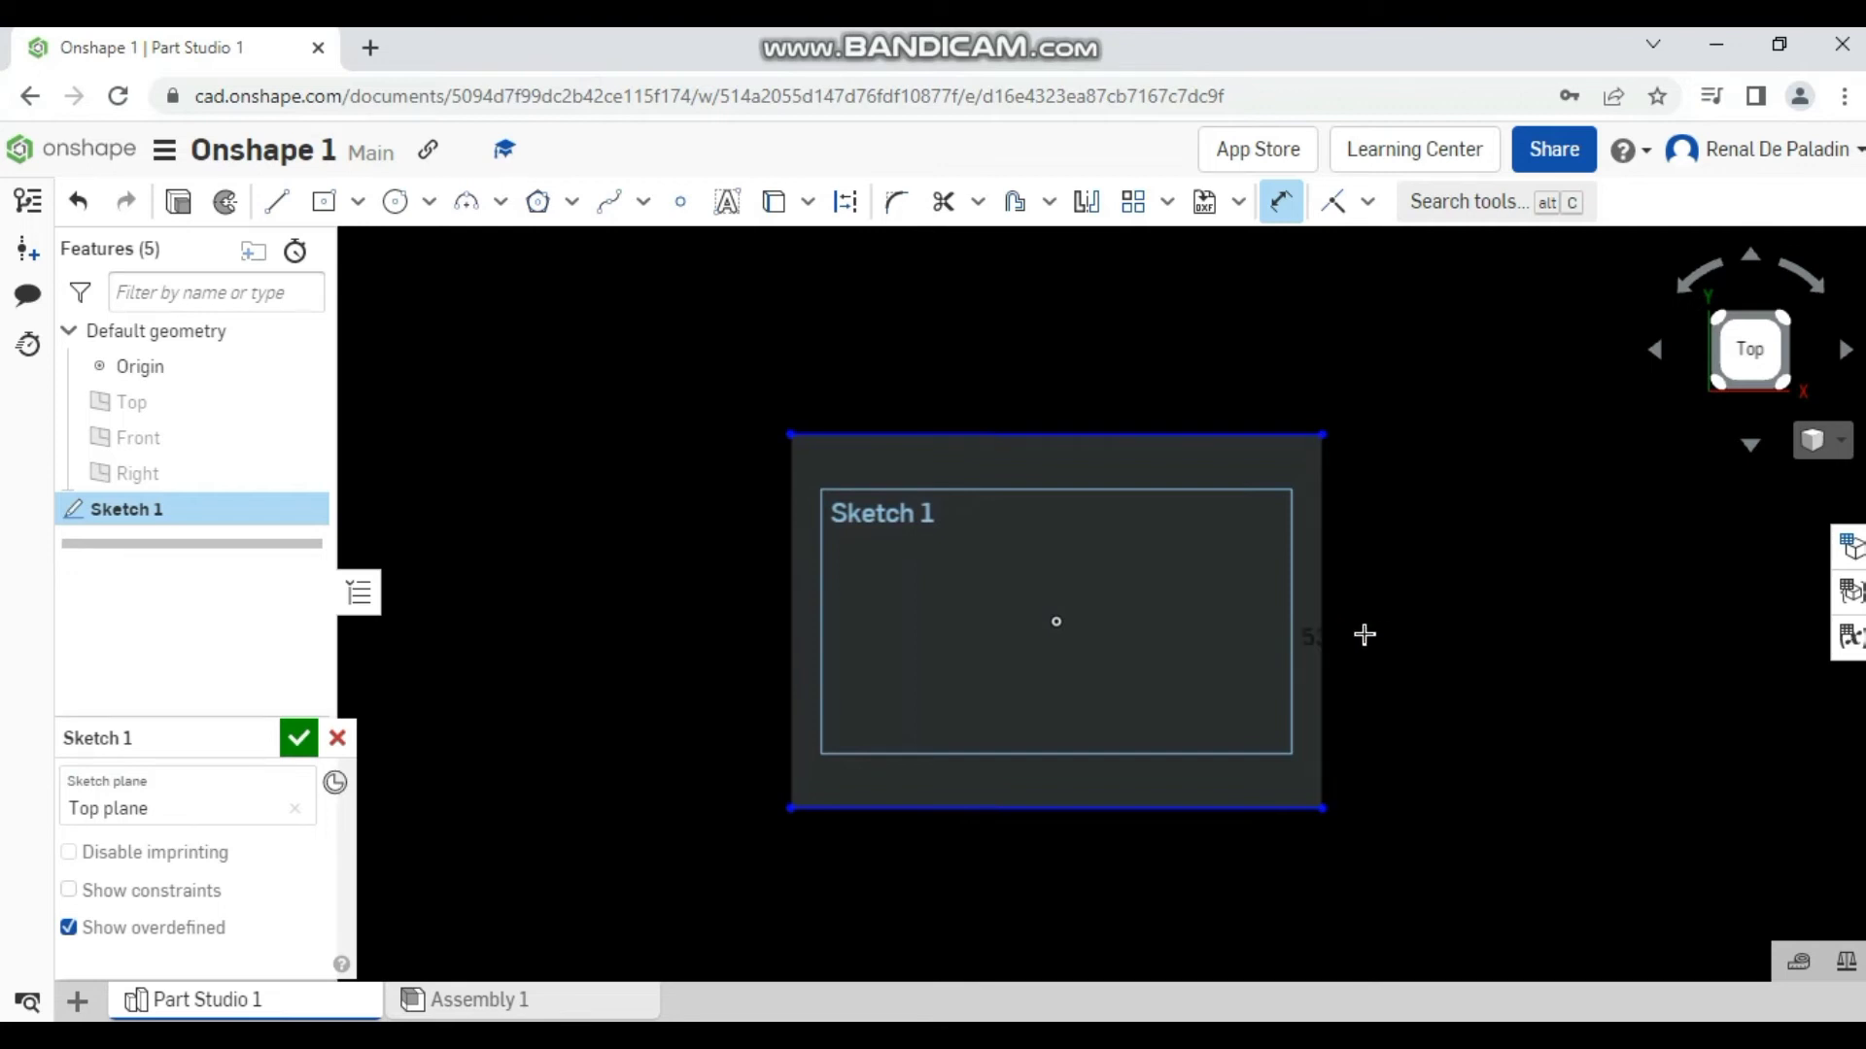
left_click(1459, 636)
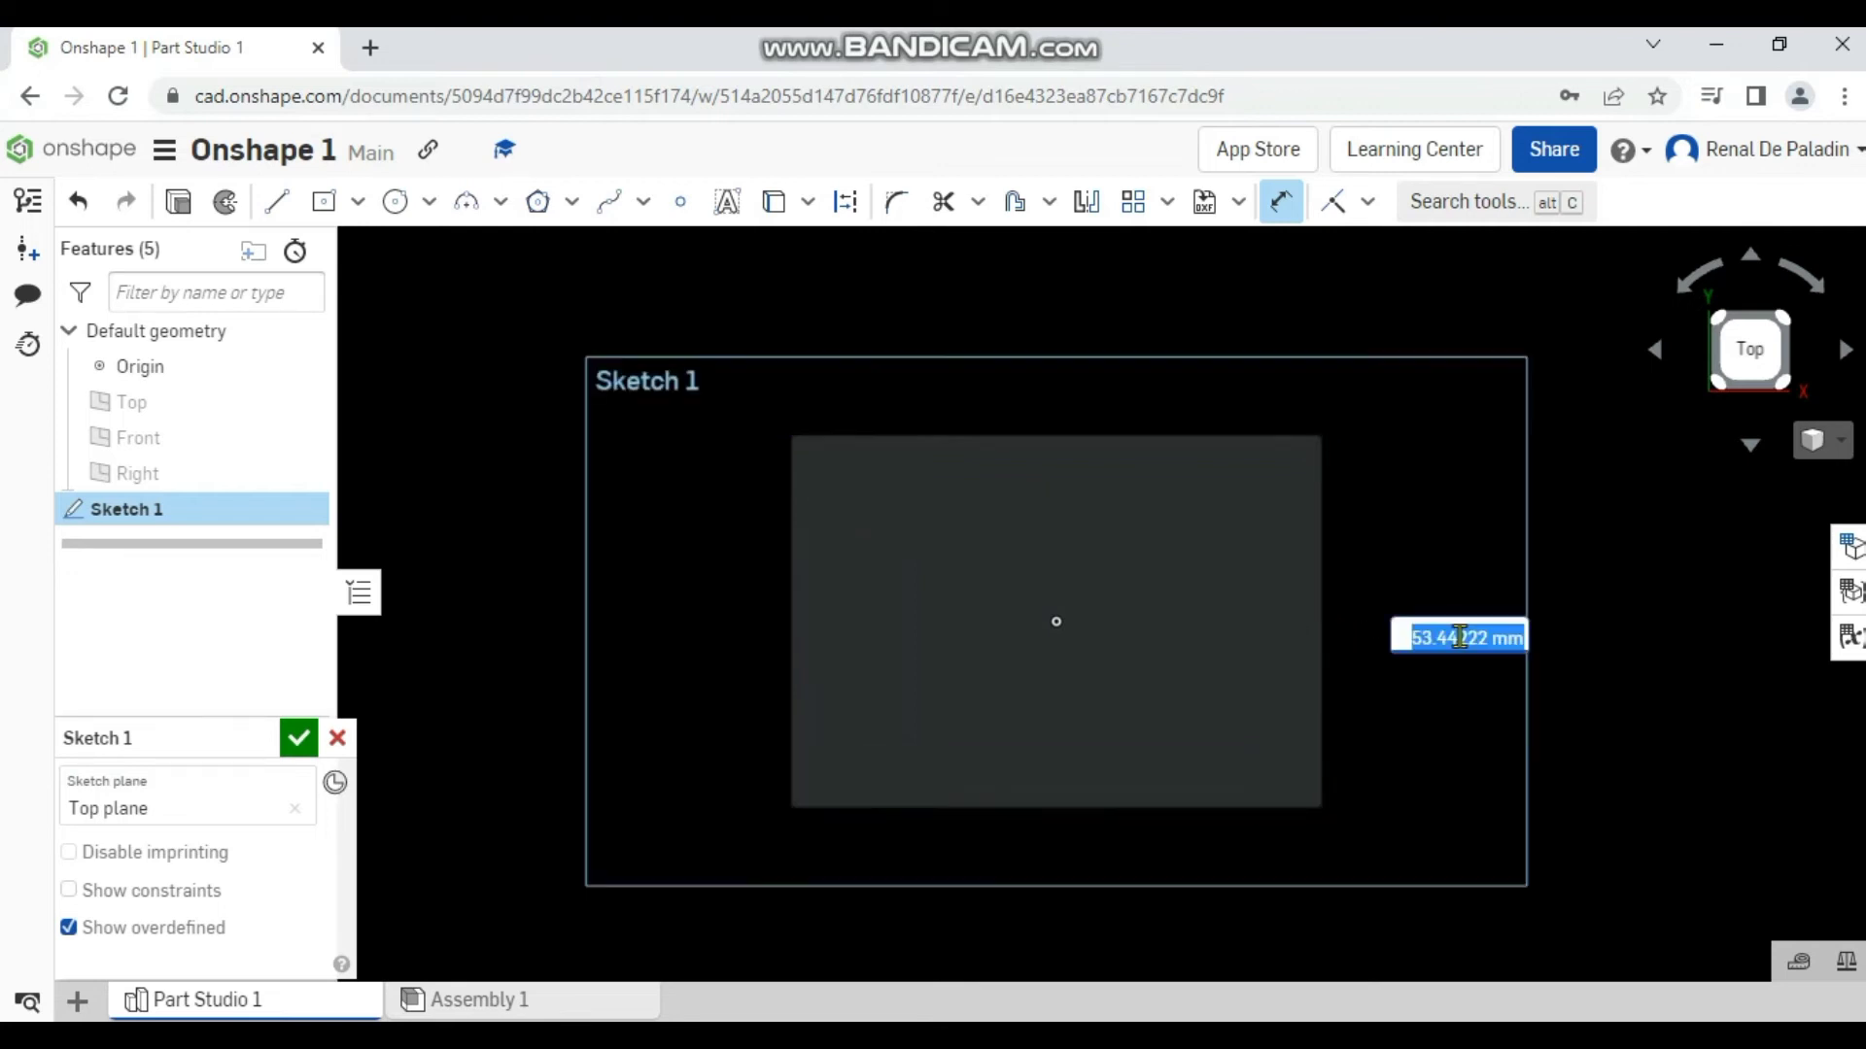
type("50")
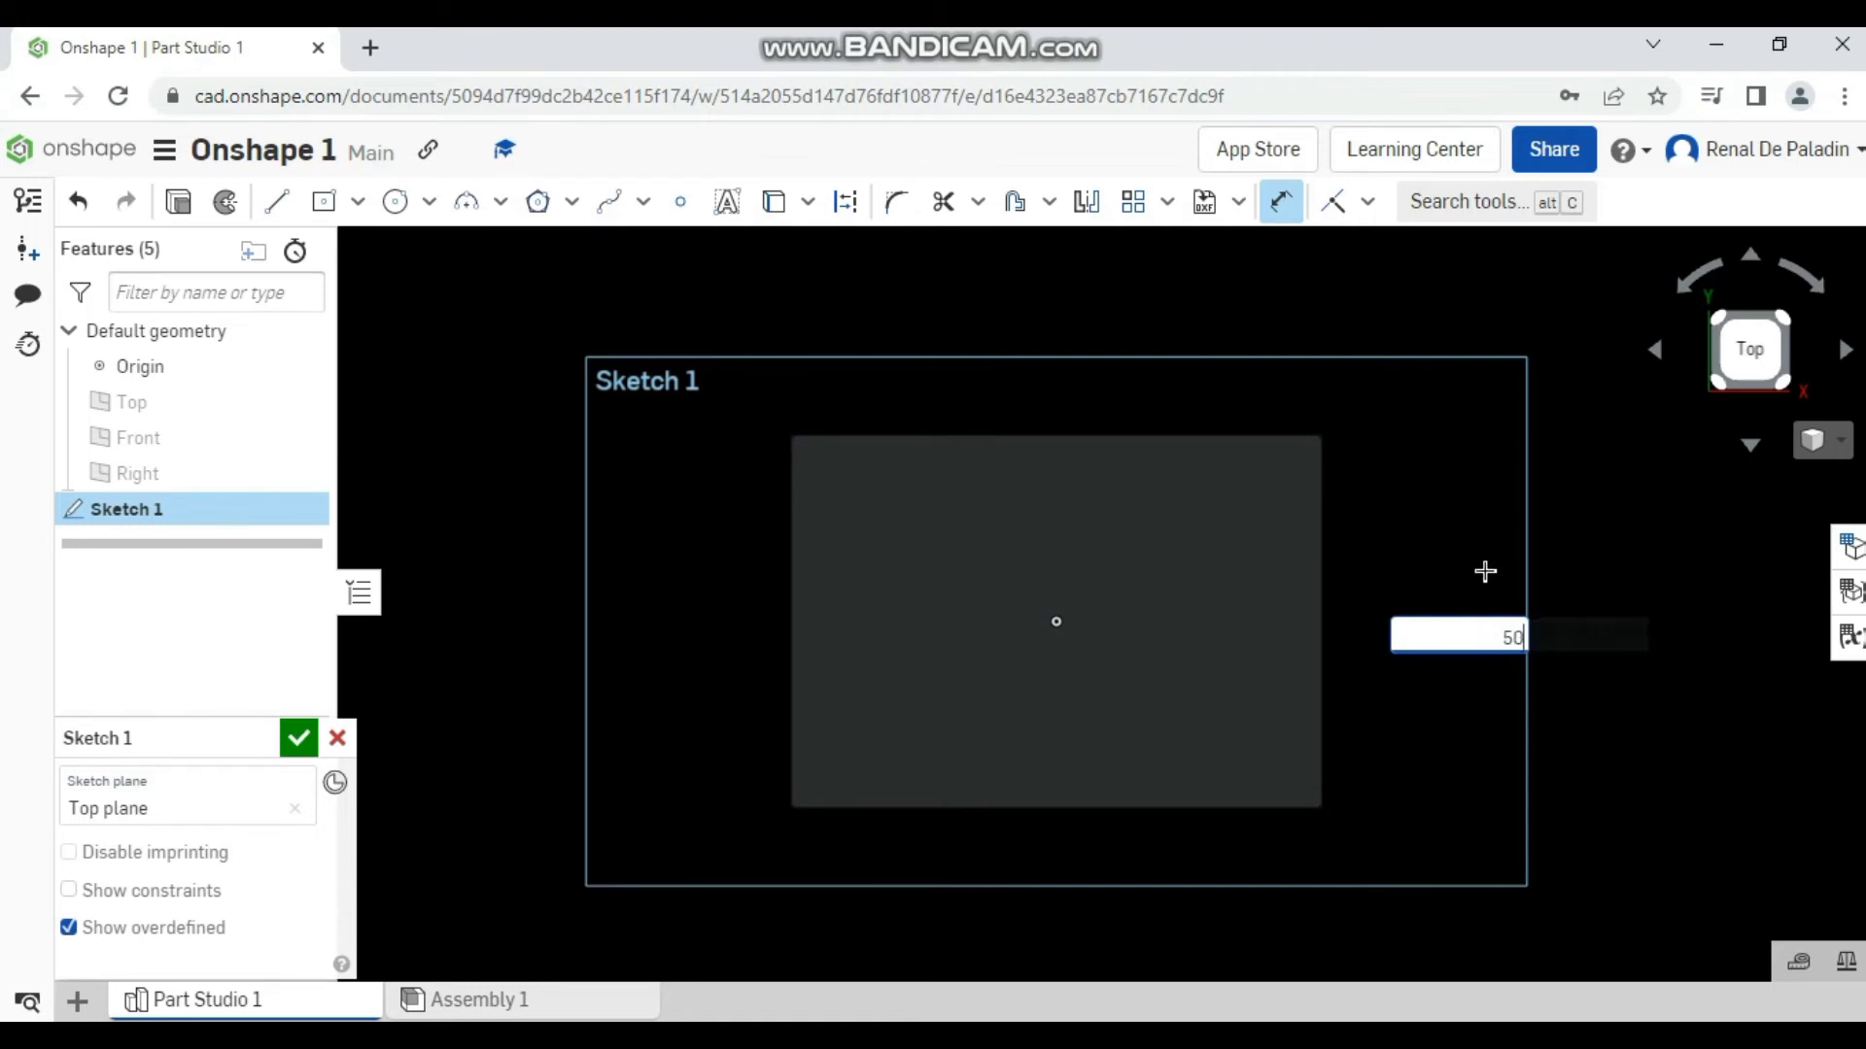
key("Return")
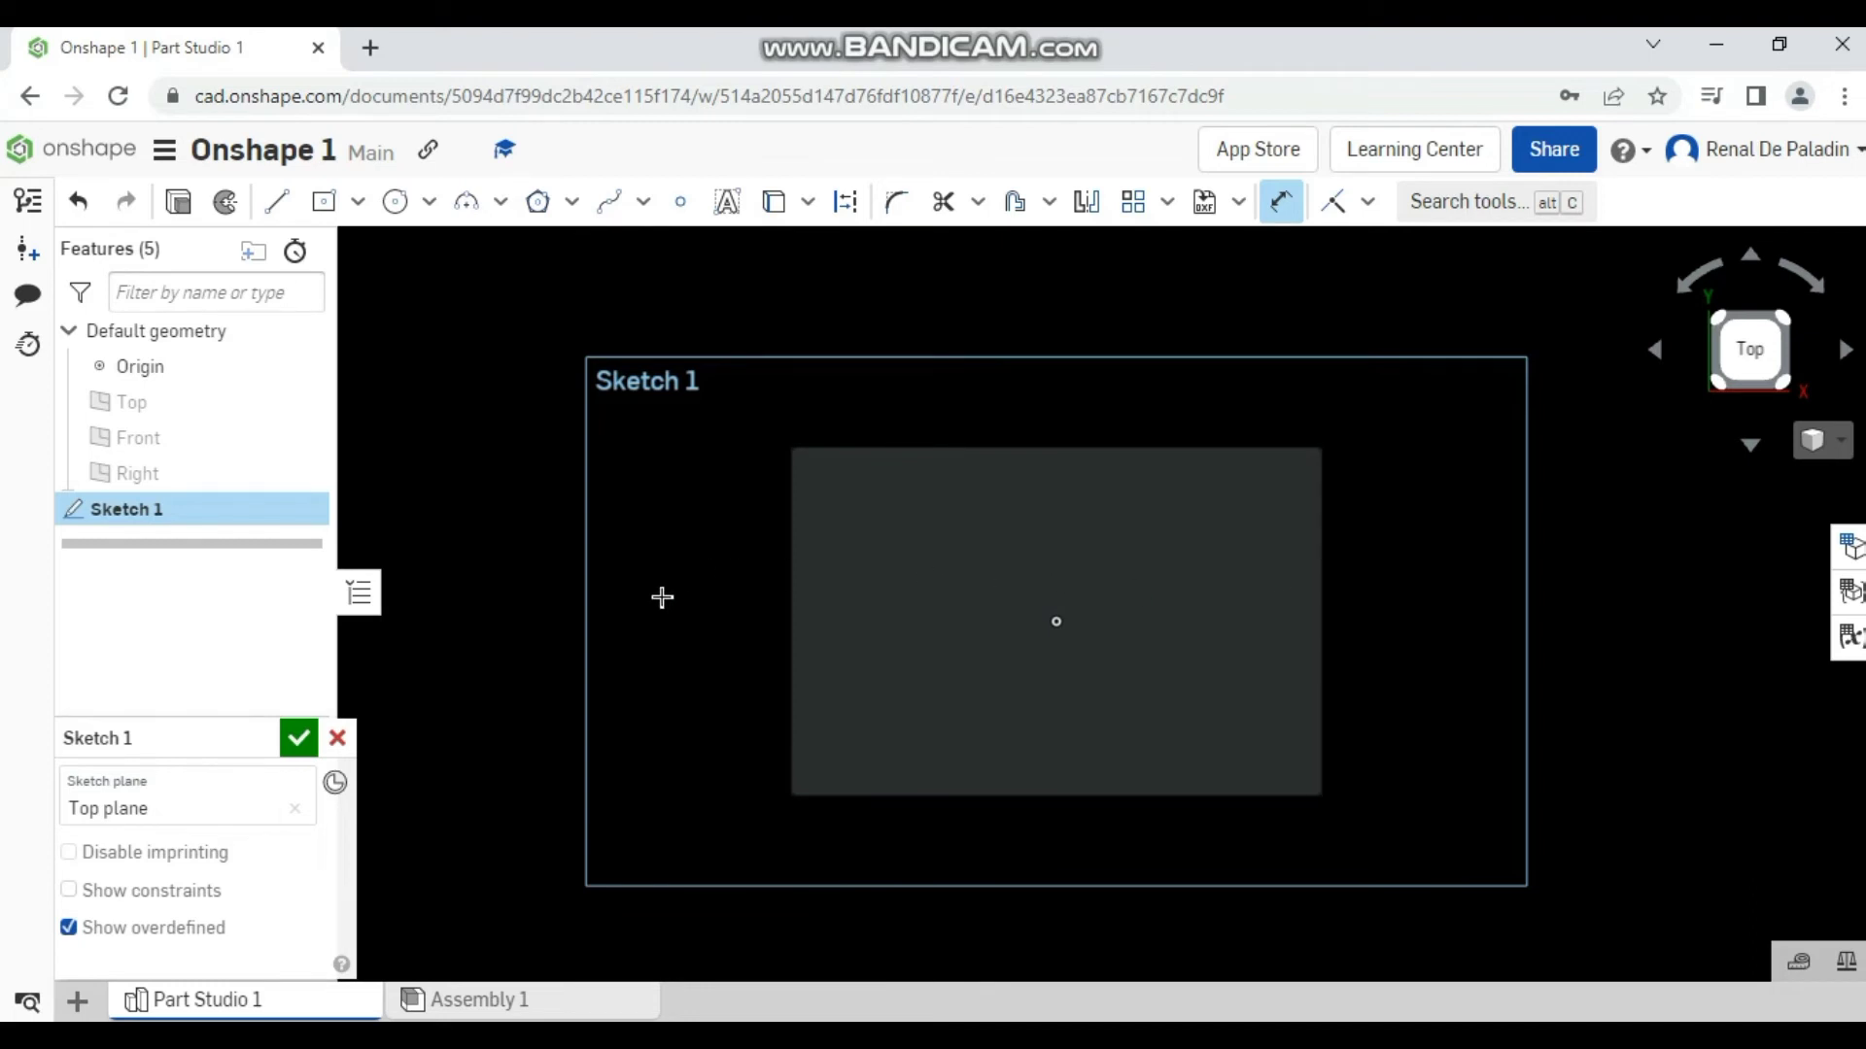
key("Escape")
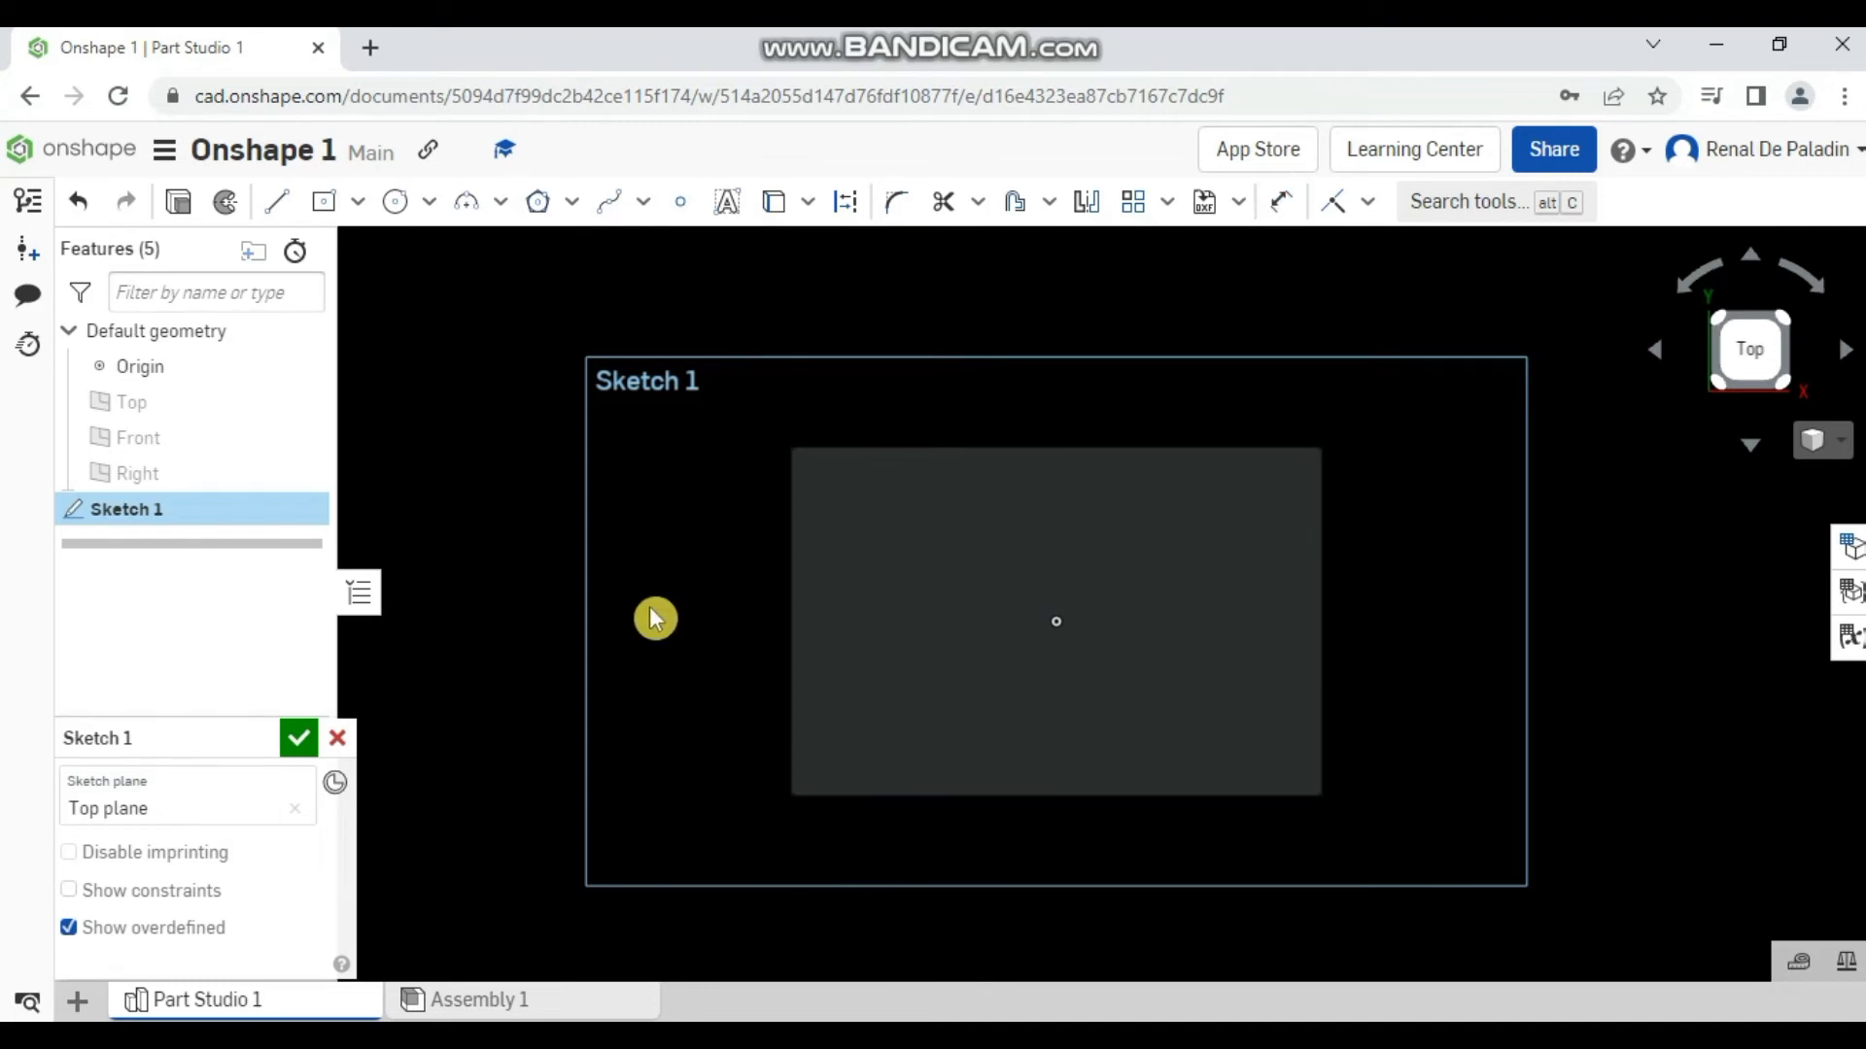
Draw a center point circle about 25.6 mm in diameter, centered on the origin inside the rectangle.
left_click(430, 204)
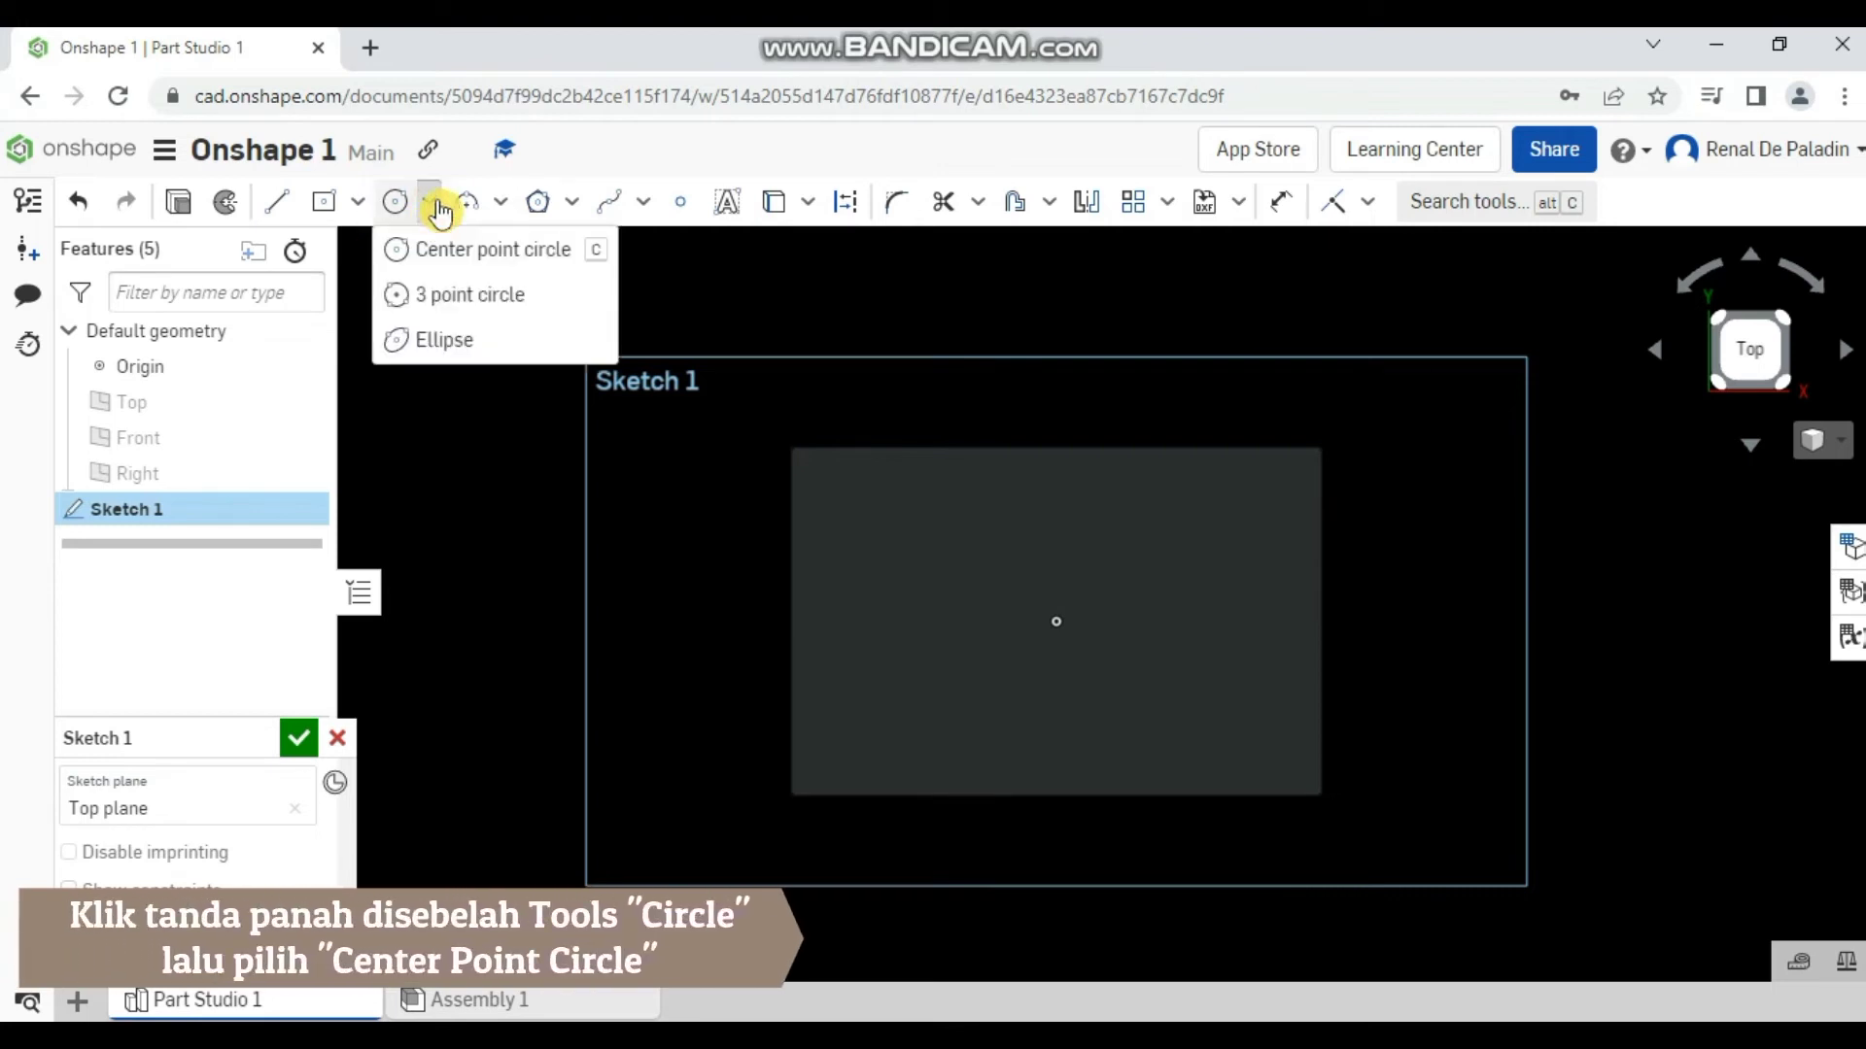
left_click(489, 255)
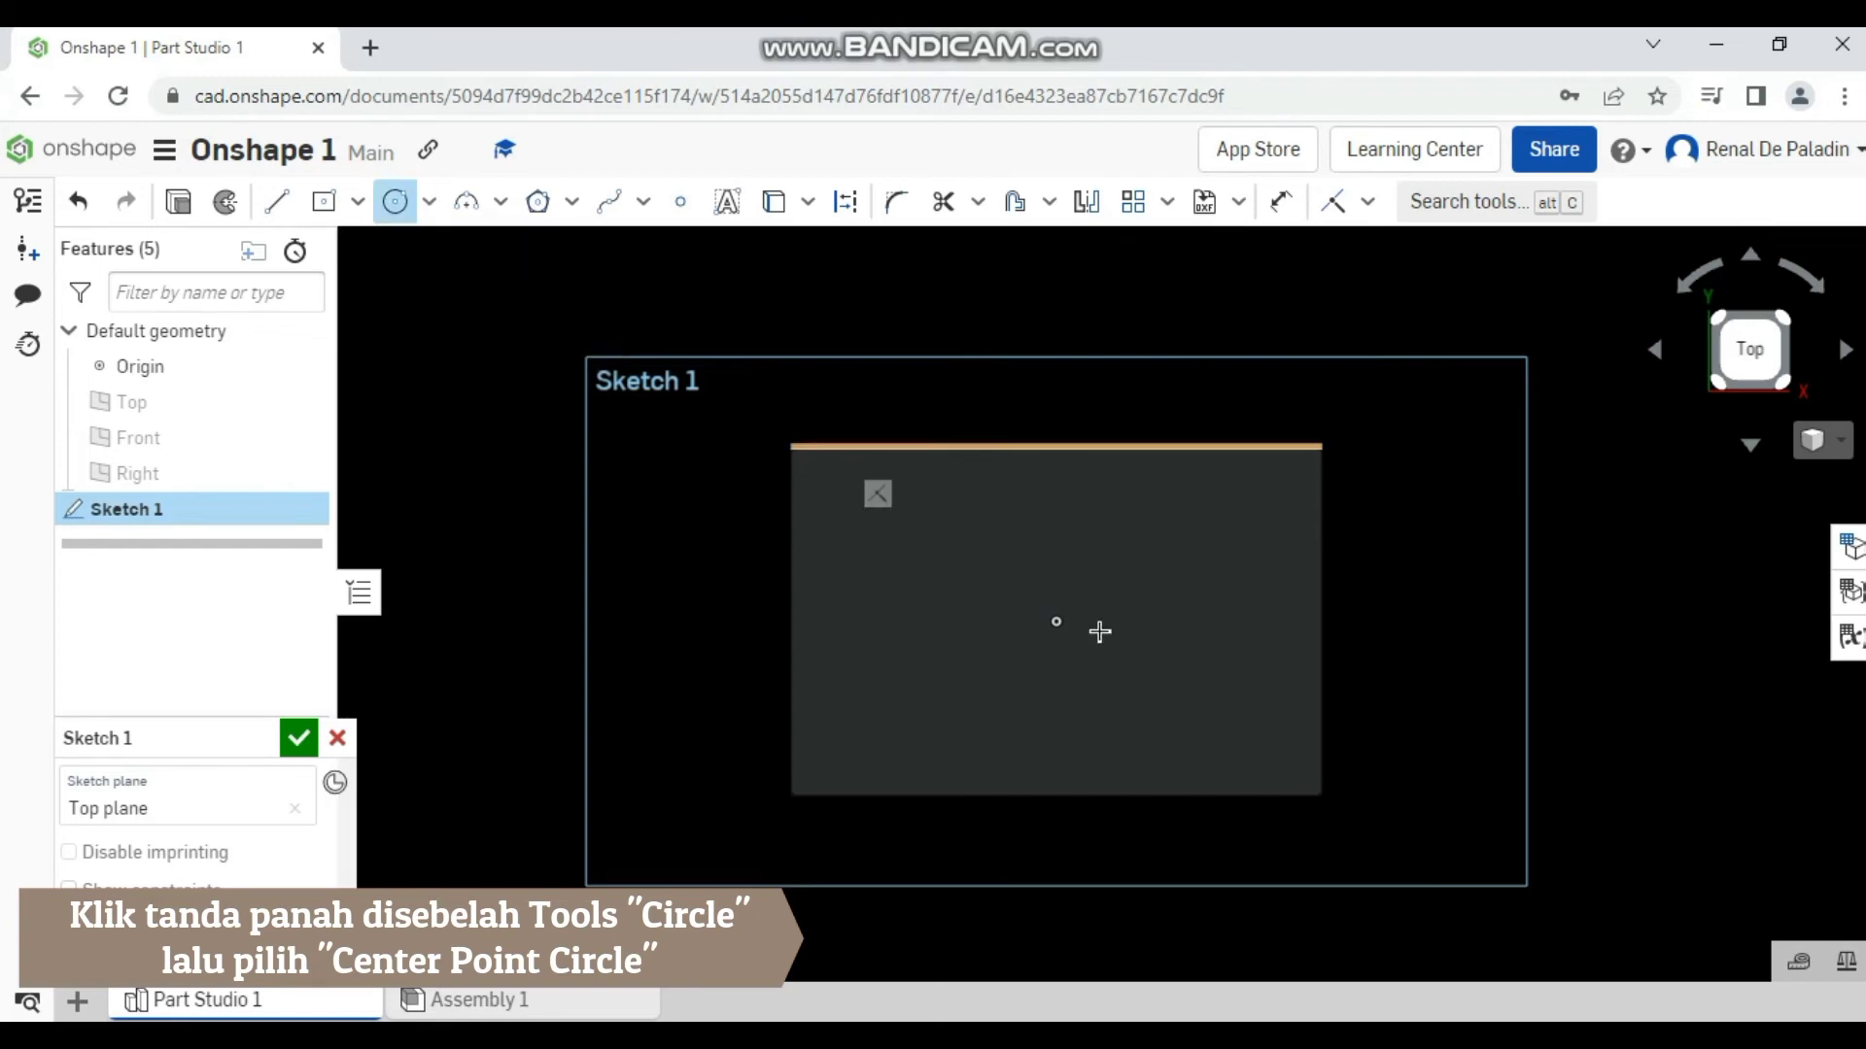
left_click(1057, 623)
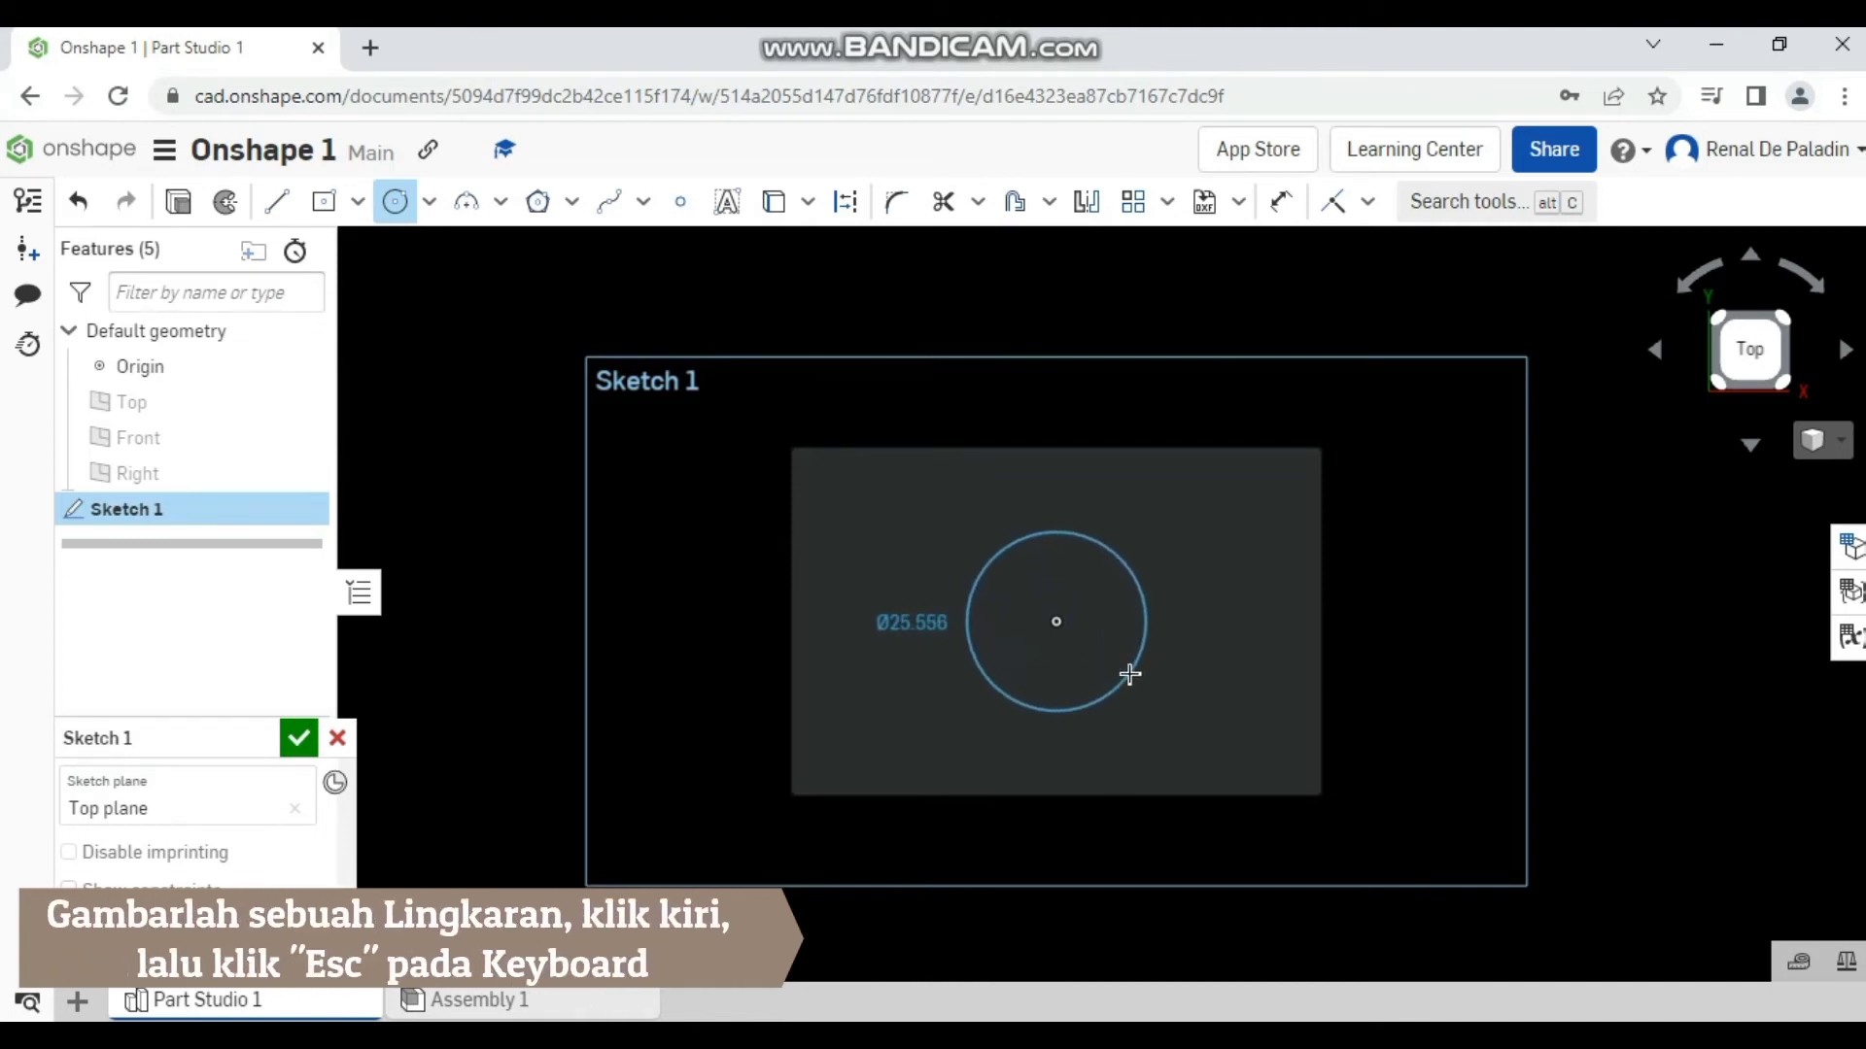
left_click(1129, 674)
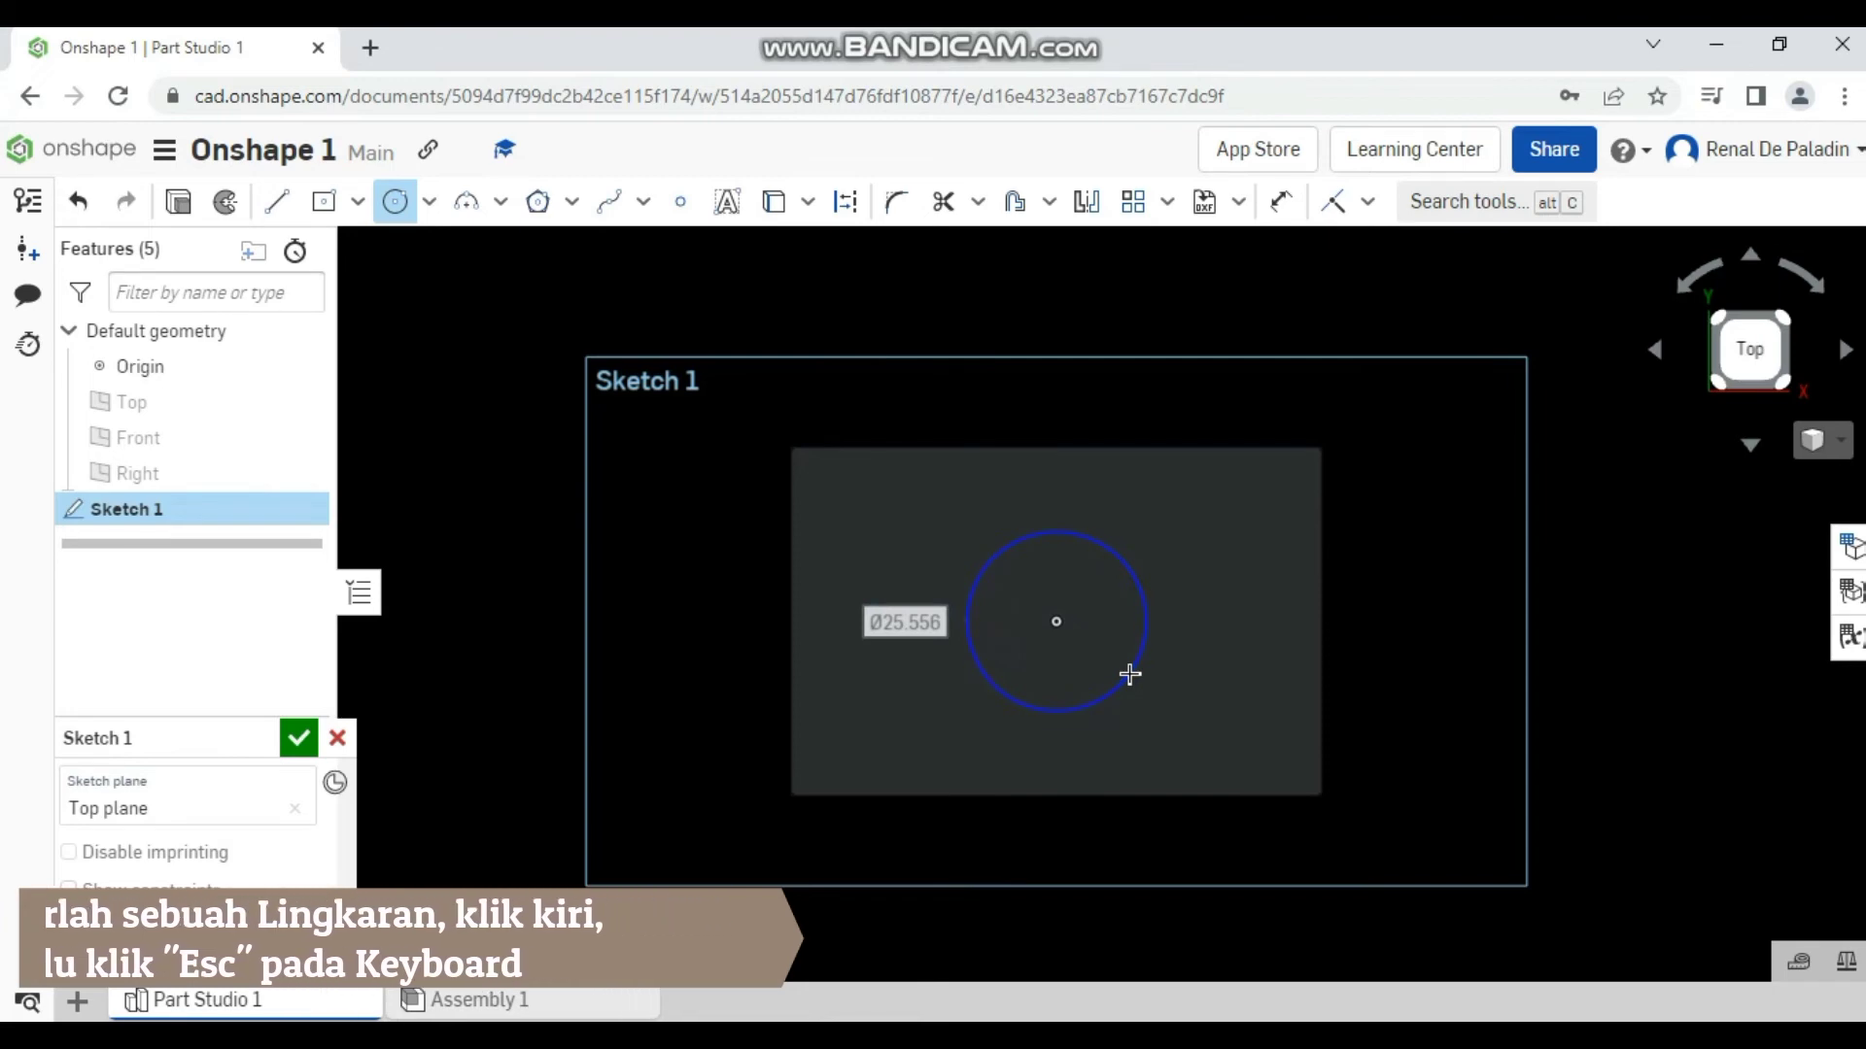
key("Escape")
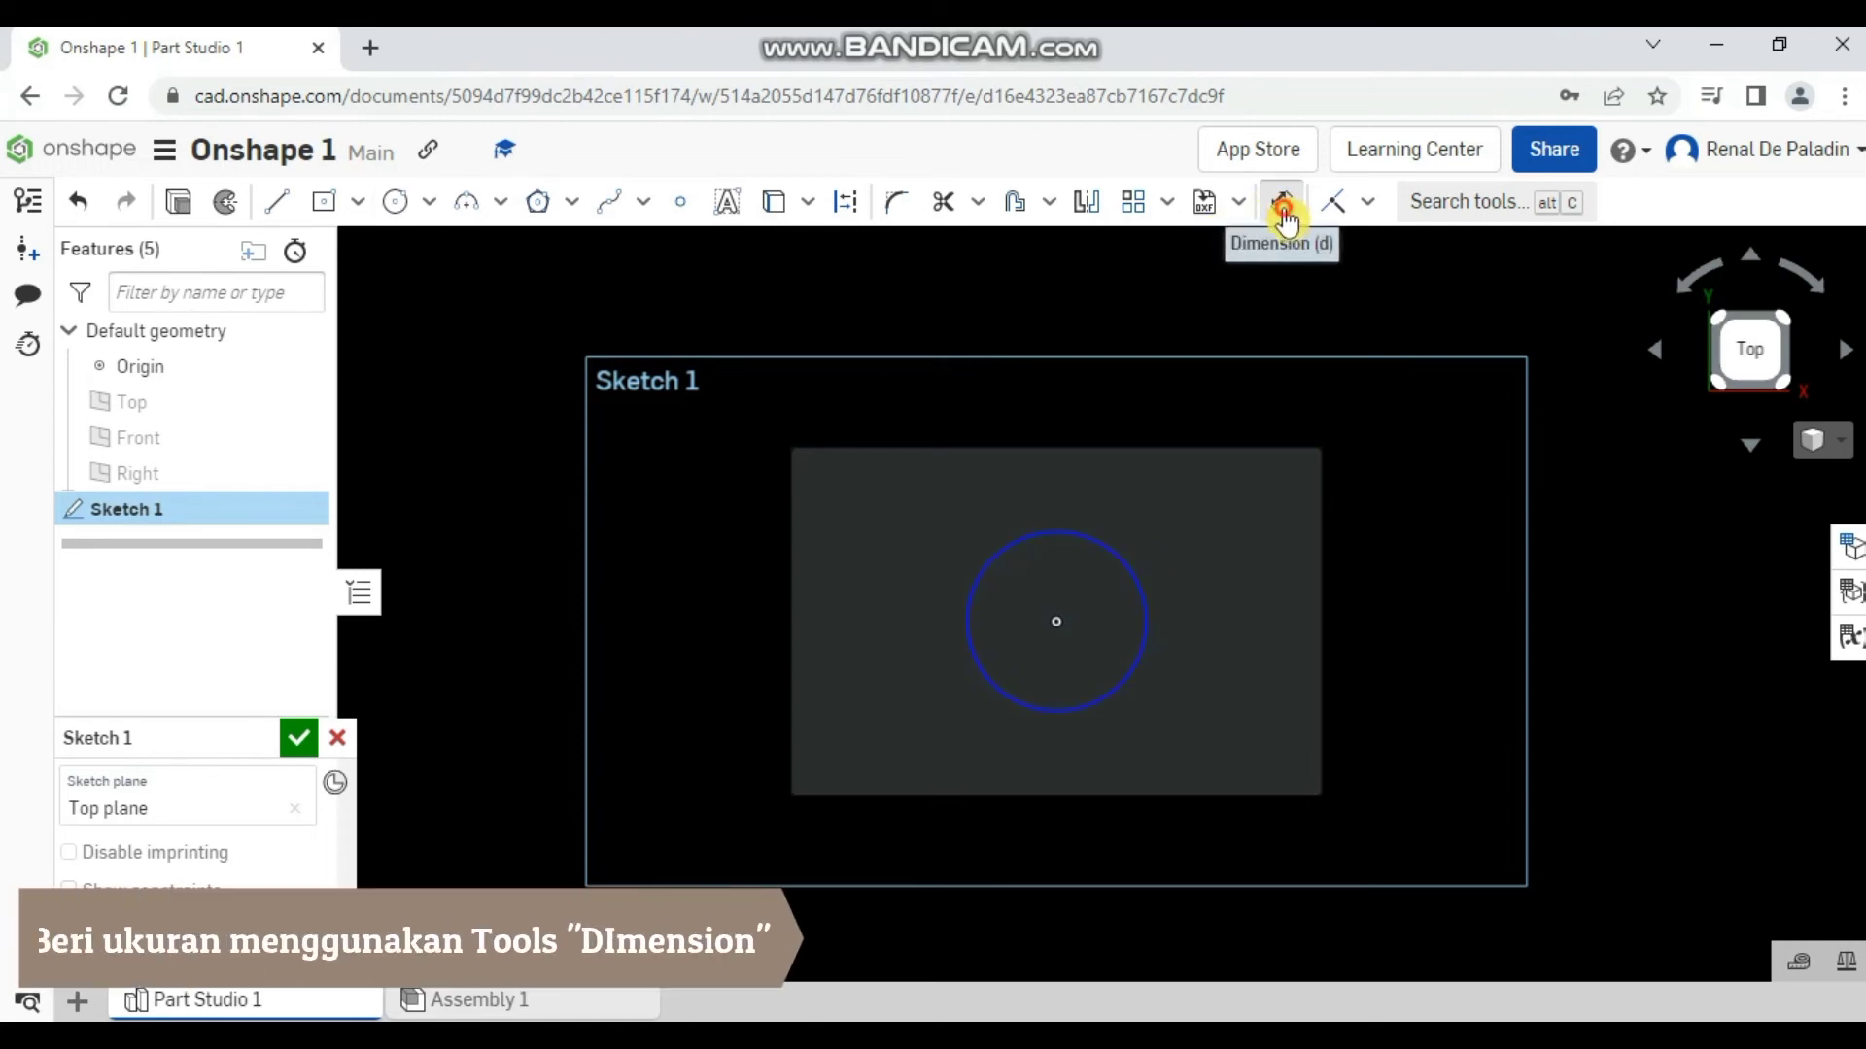
Dimension the circle and set its diameter to 25 mm.
left_click(1283, 206)
left_click(1152, 631)
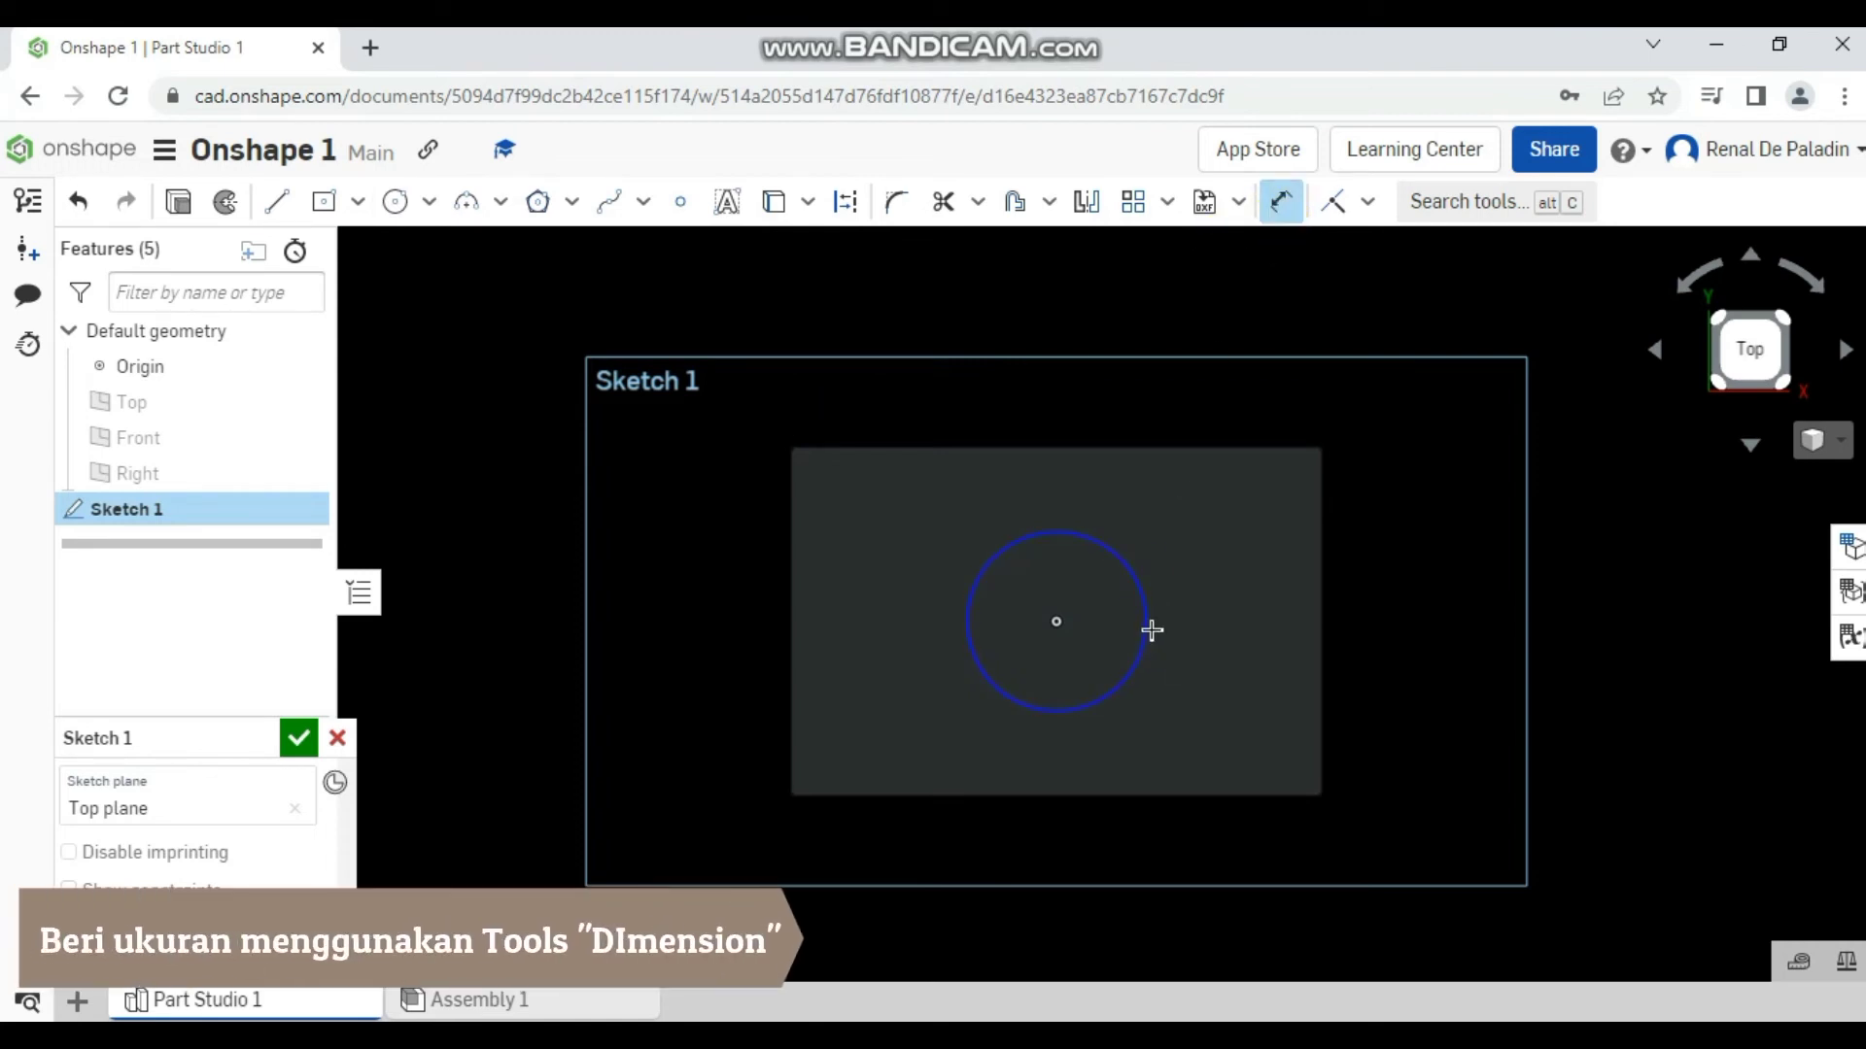
left_click(1146, 642)
left_click(1188, 710)
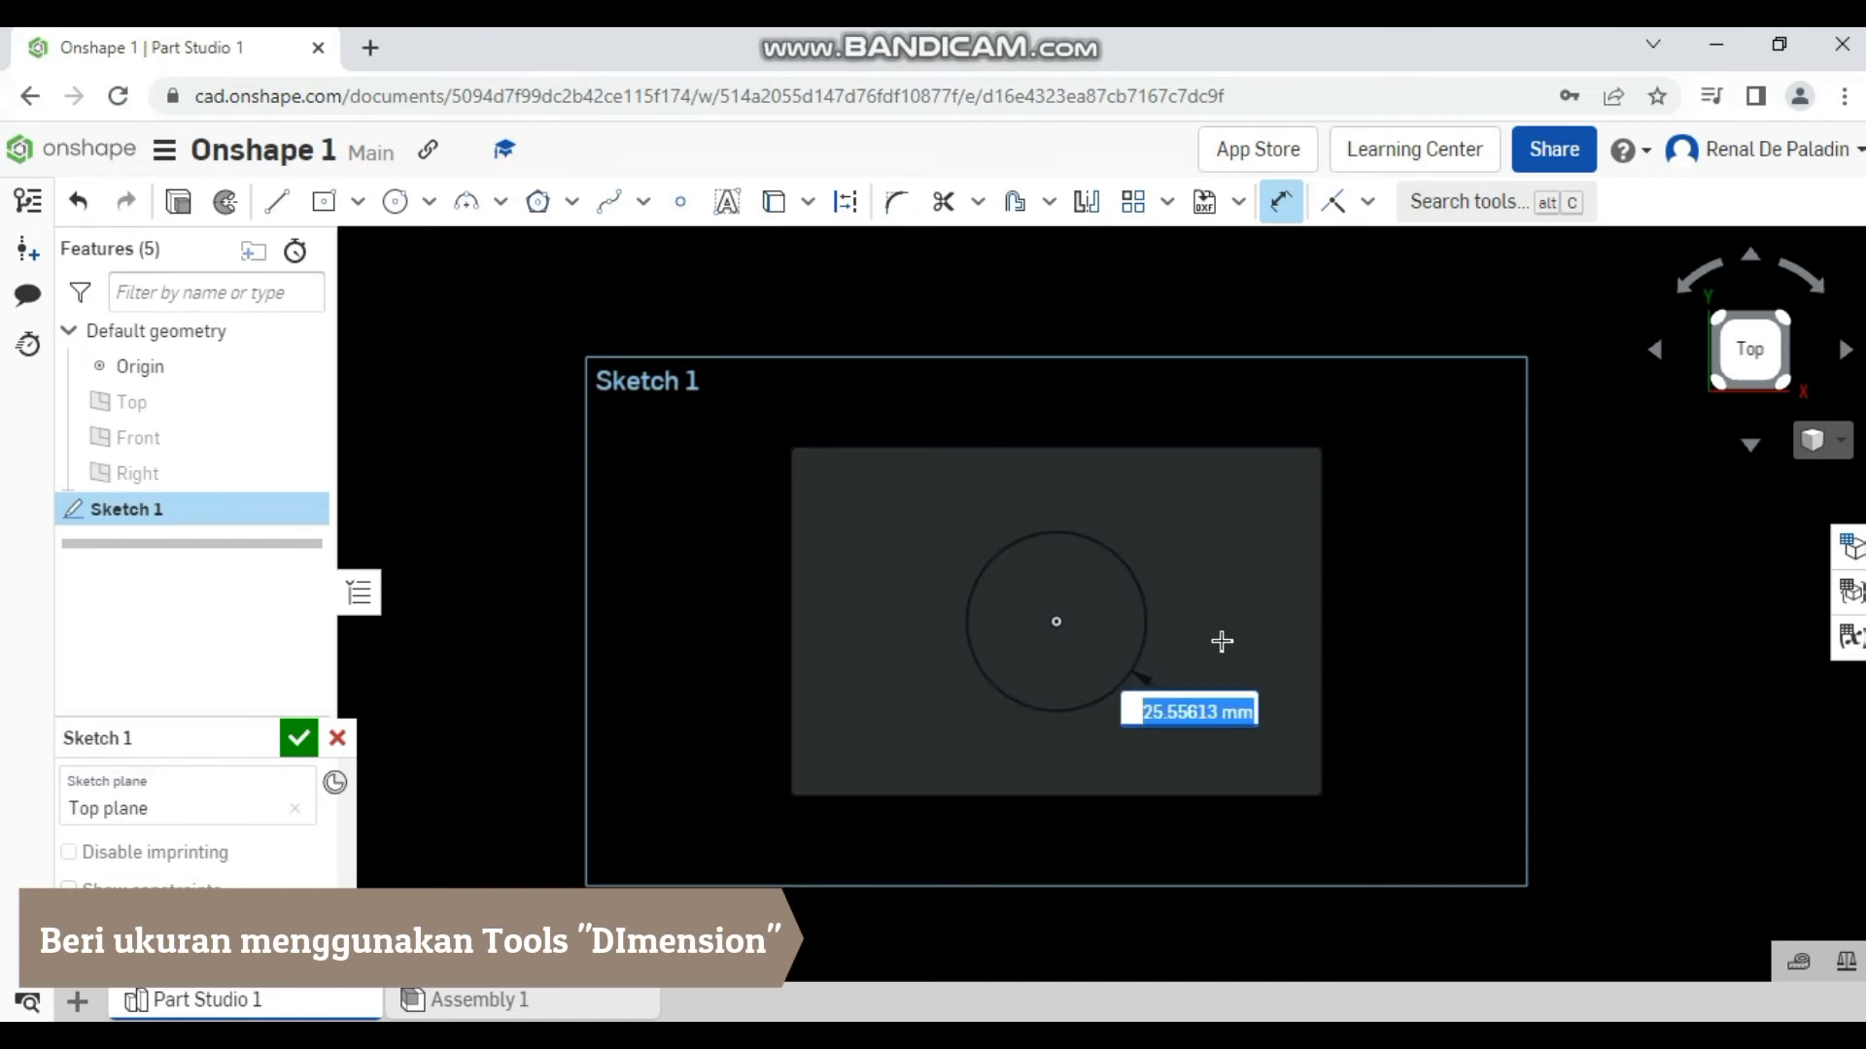
type("25")
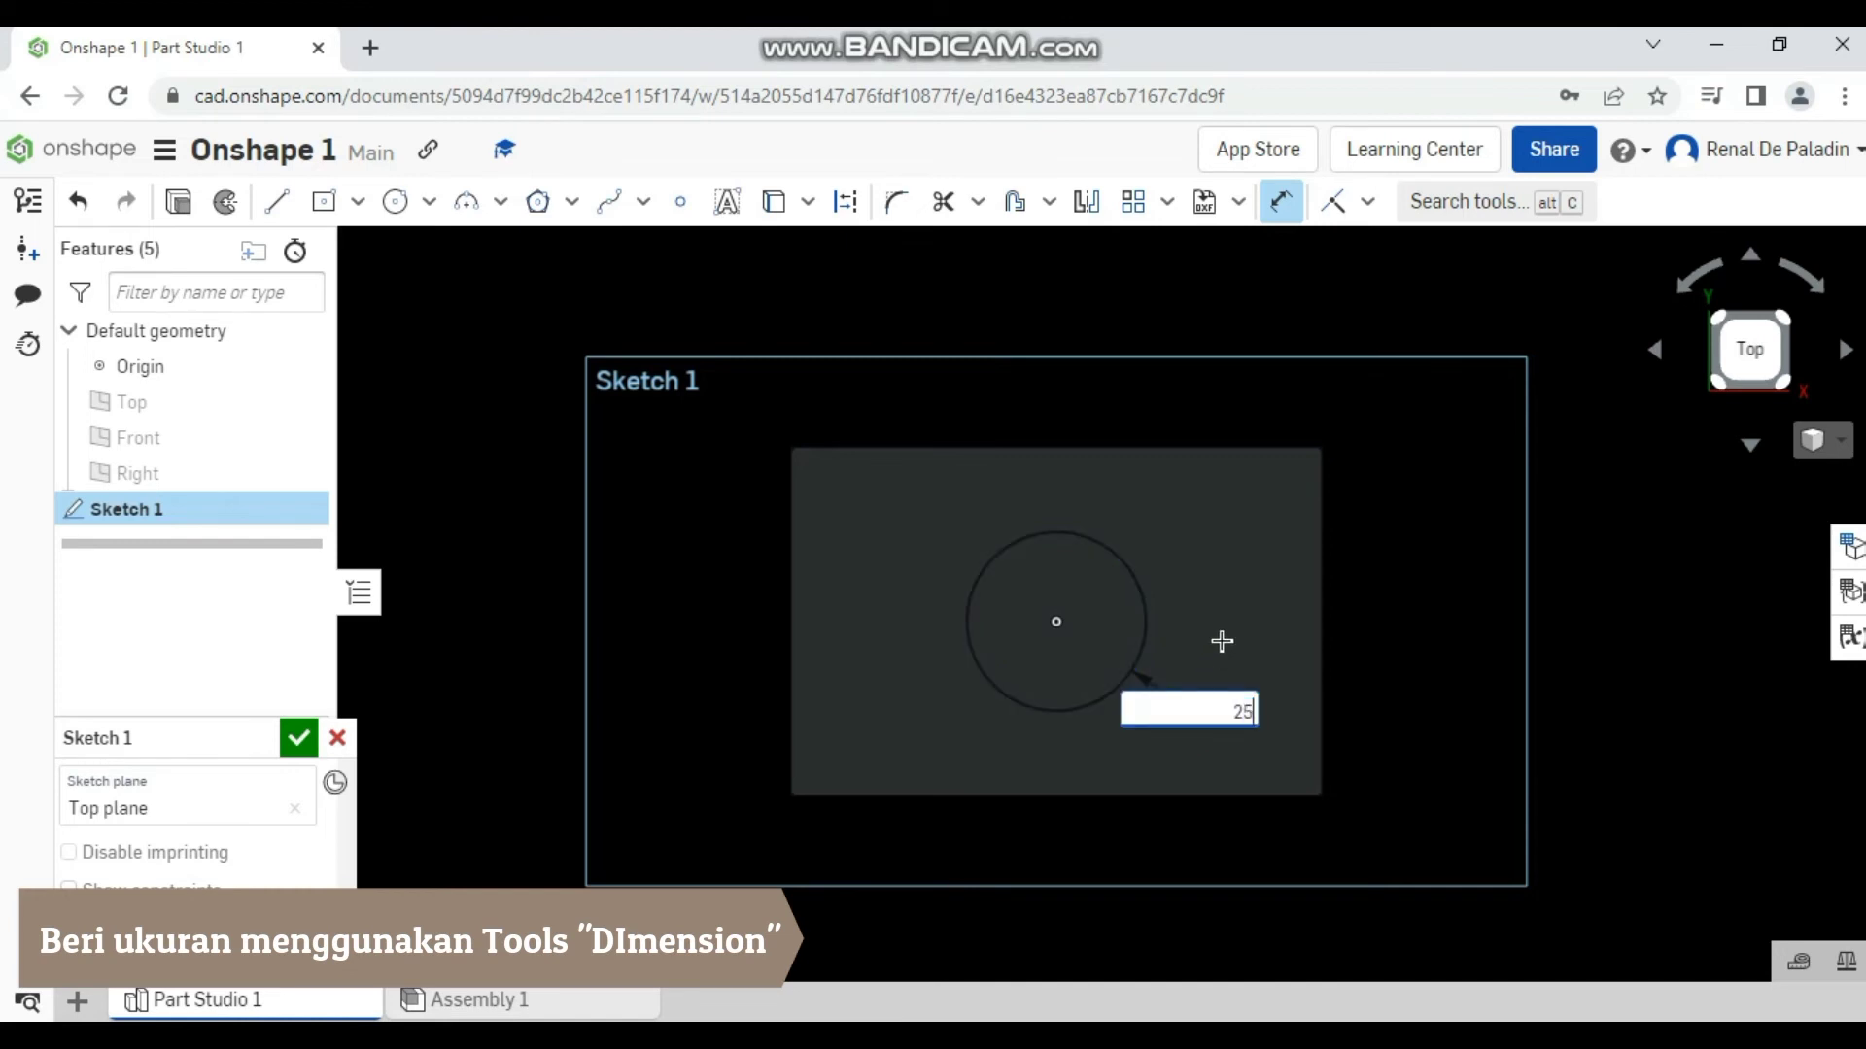
key("Return")
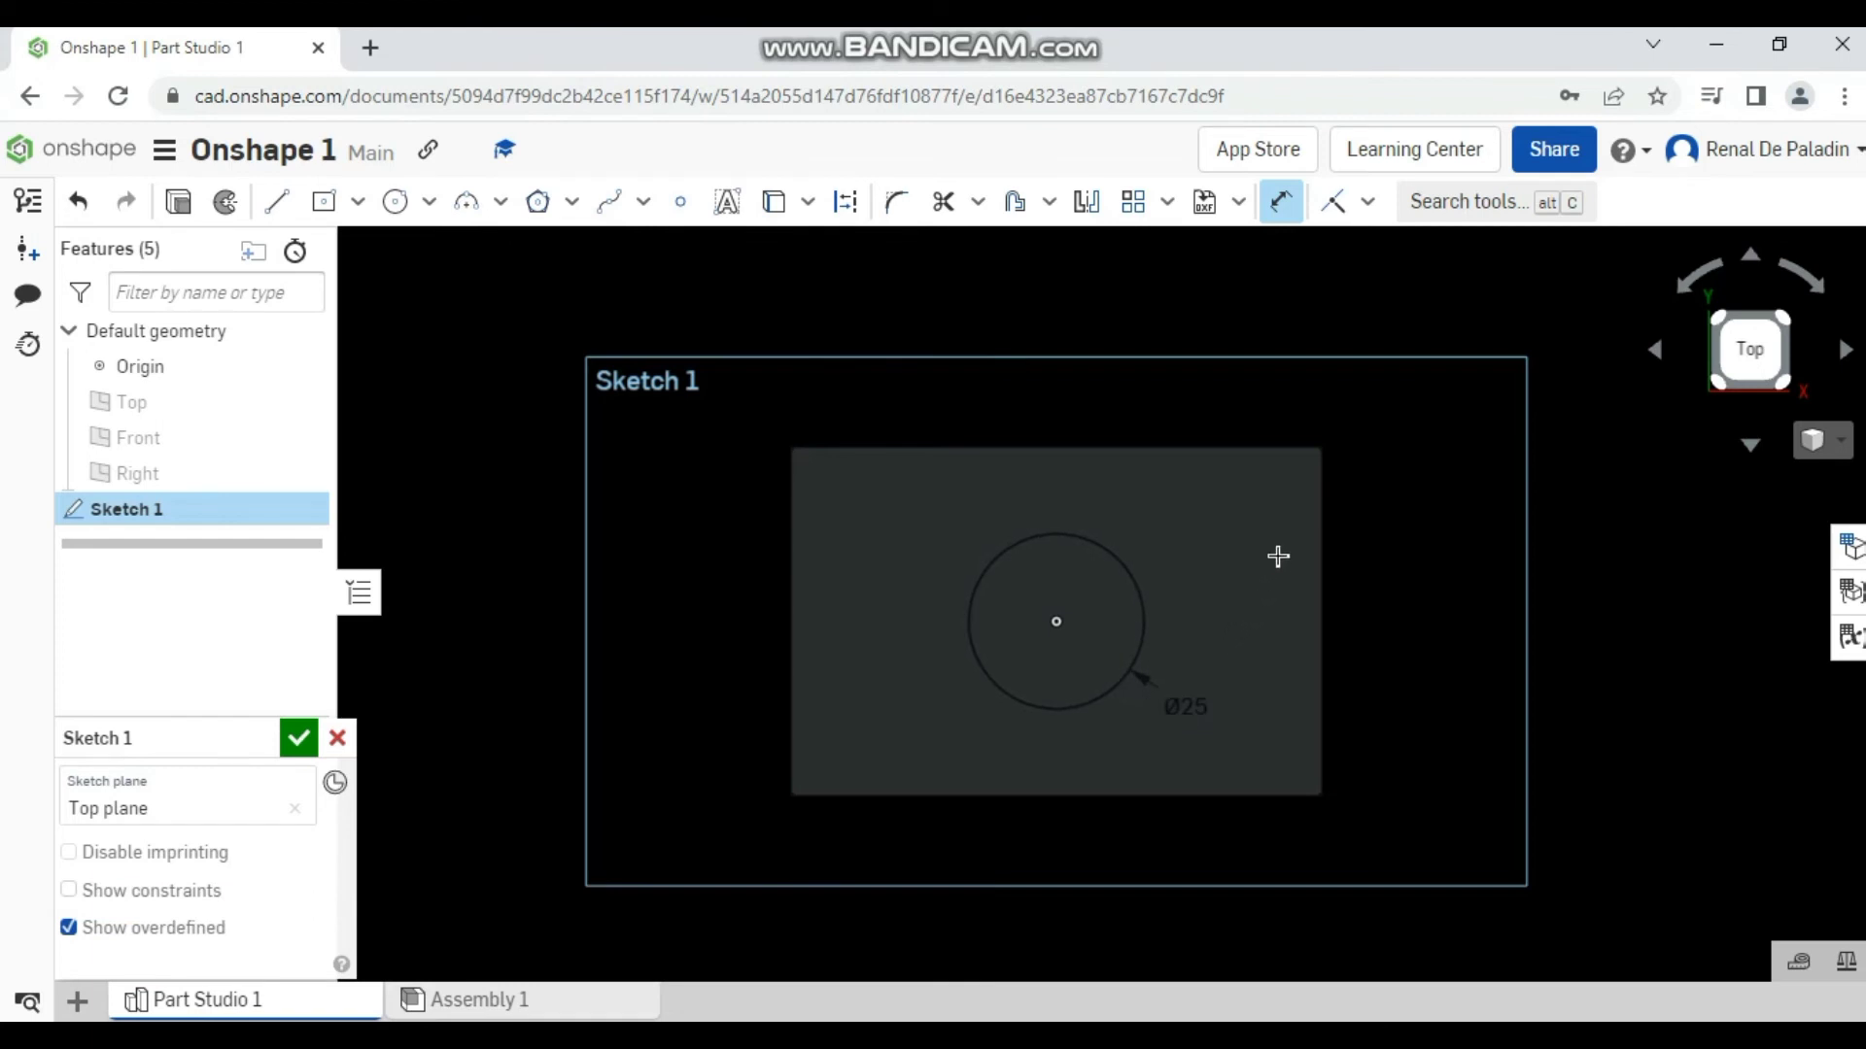
key("Escape")
left_click(1275, 559)
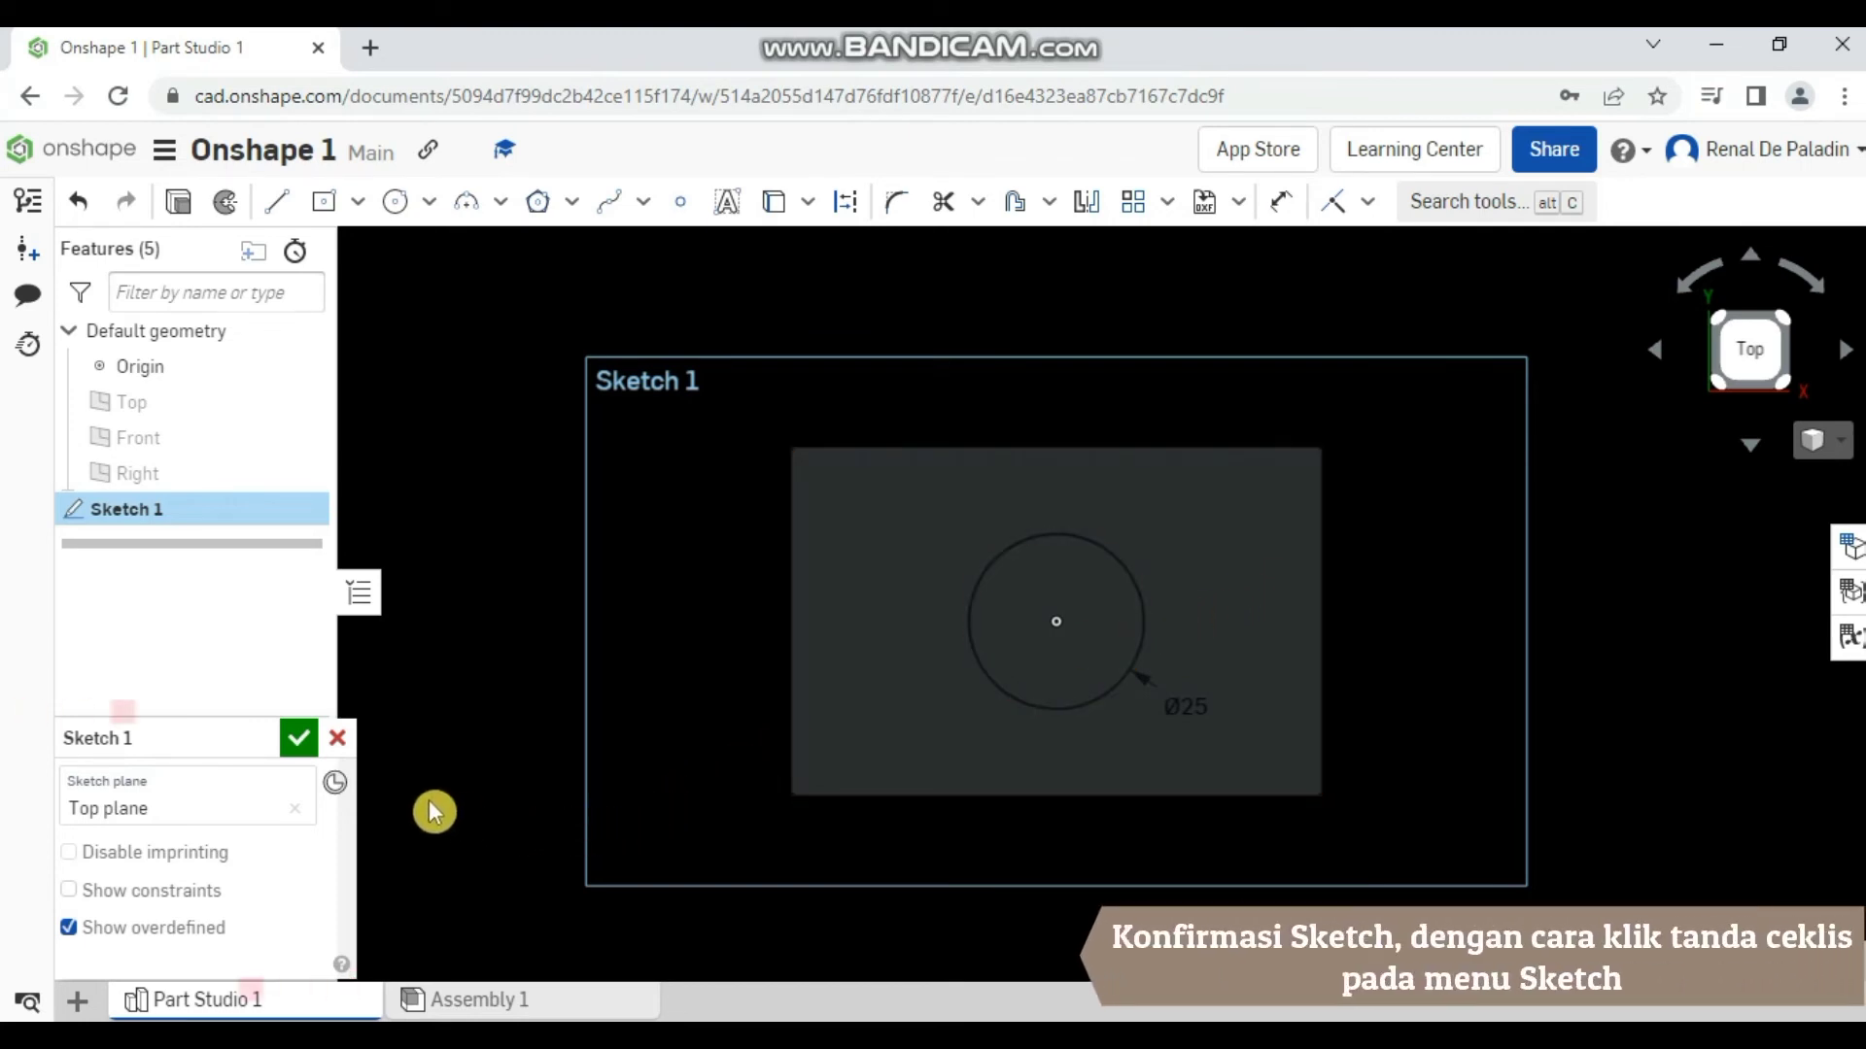
Confirm the finished rectangle-and-circle sketch and set the model to the isometric view.
left_click(294, 740)
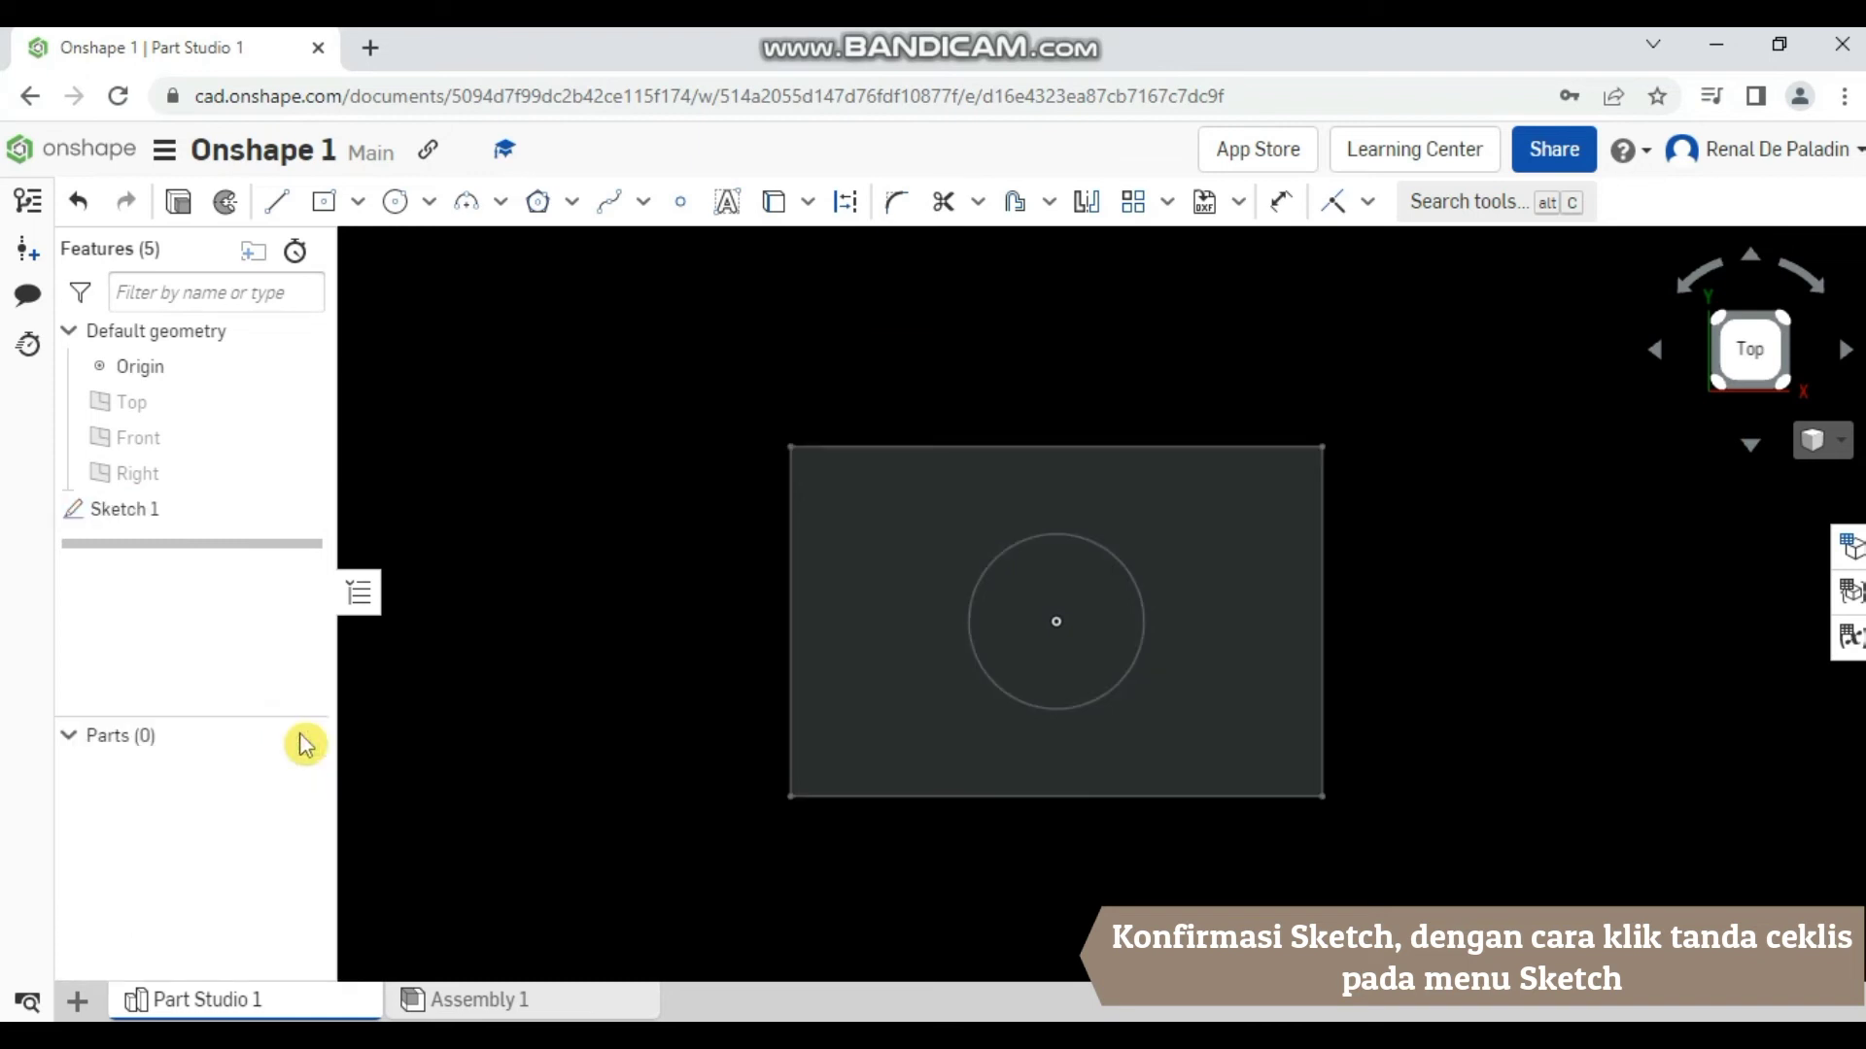
right_click(606, 496)
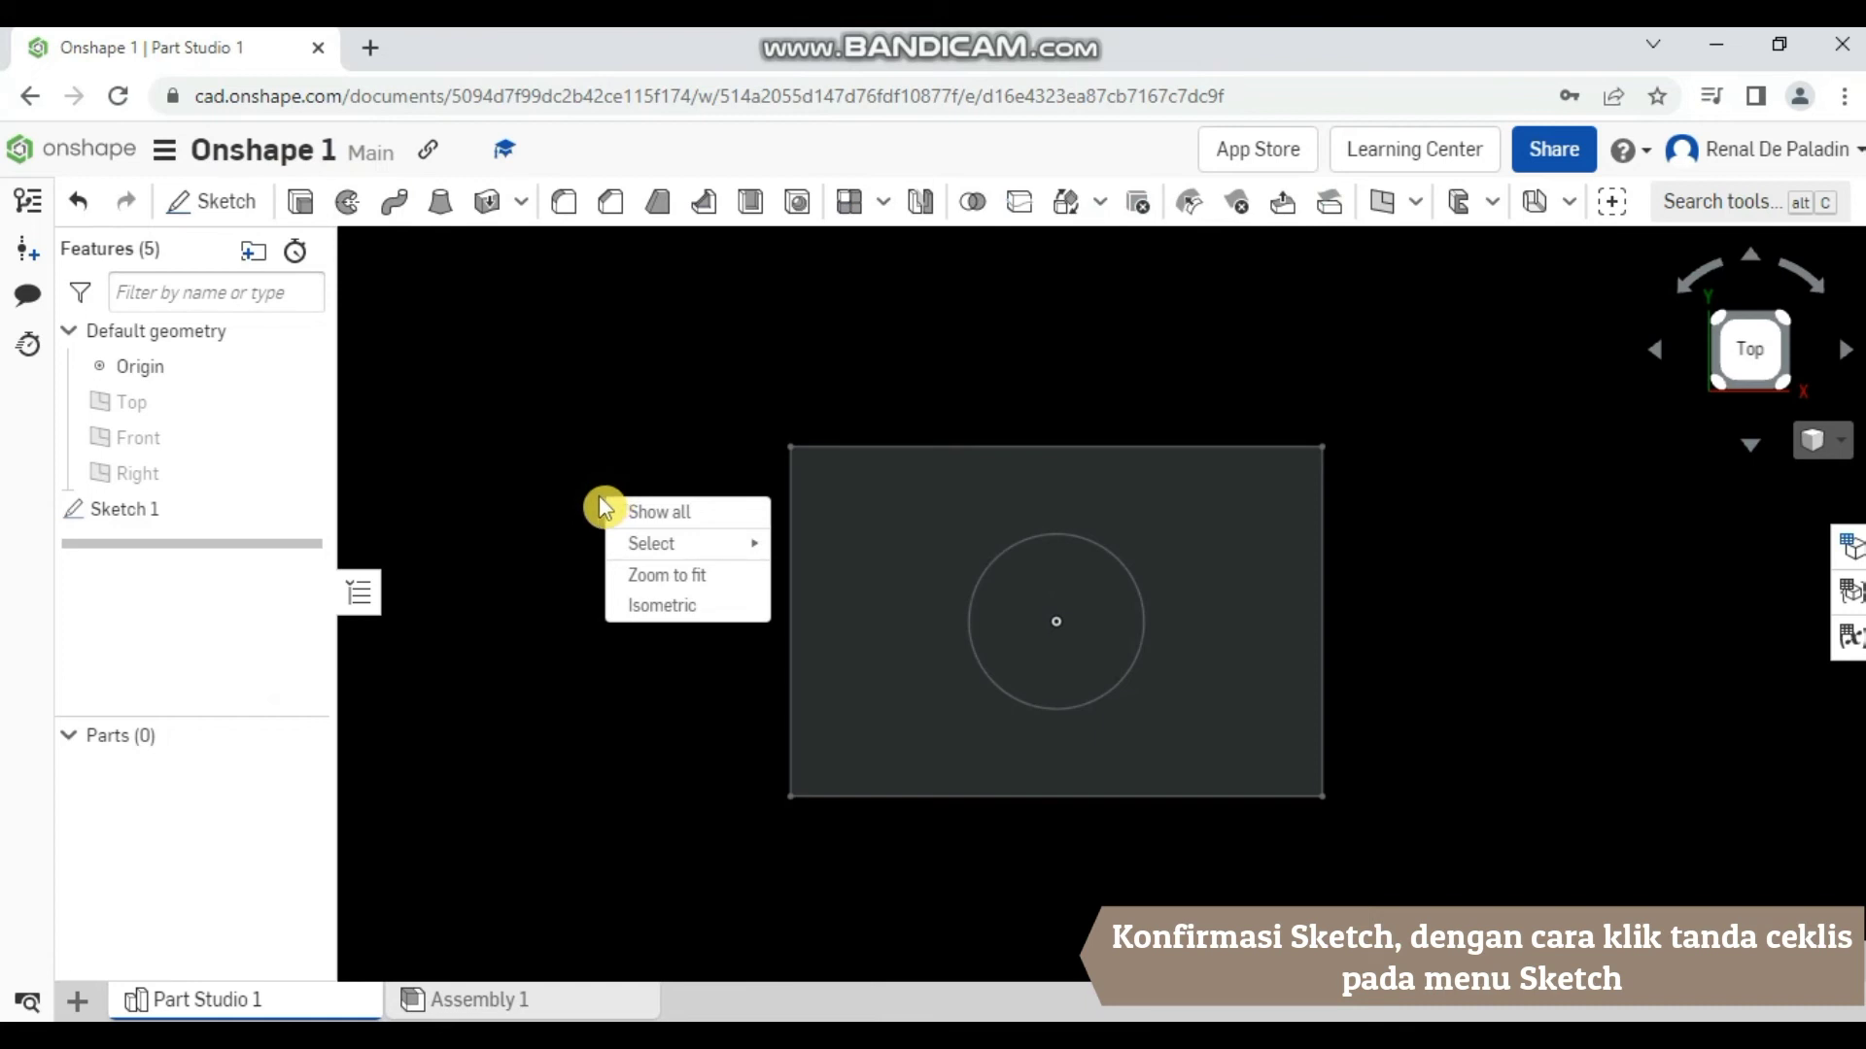
left_click(548, 825)
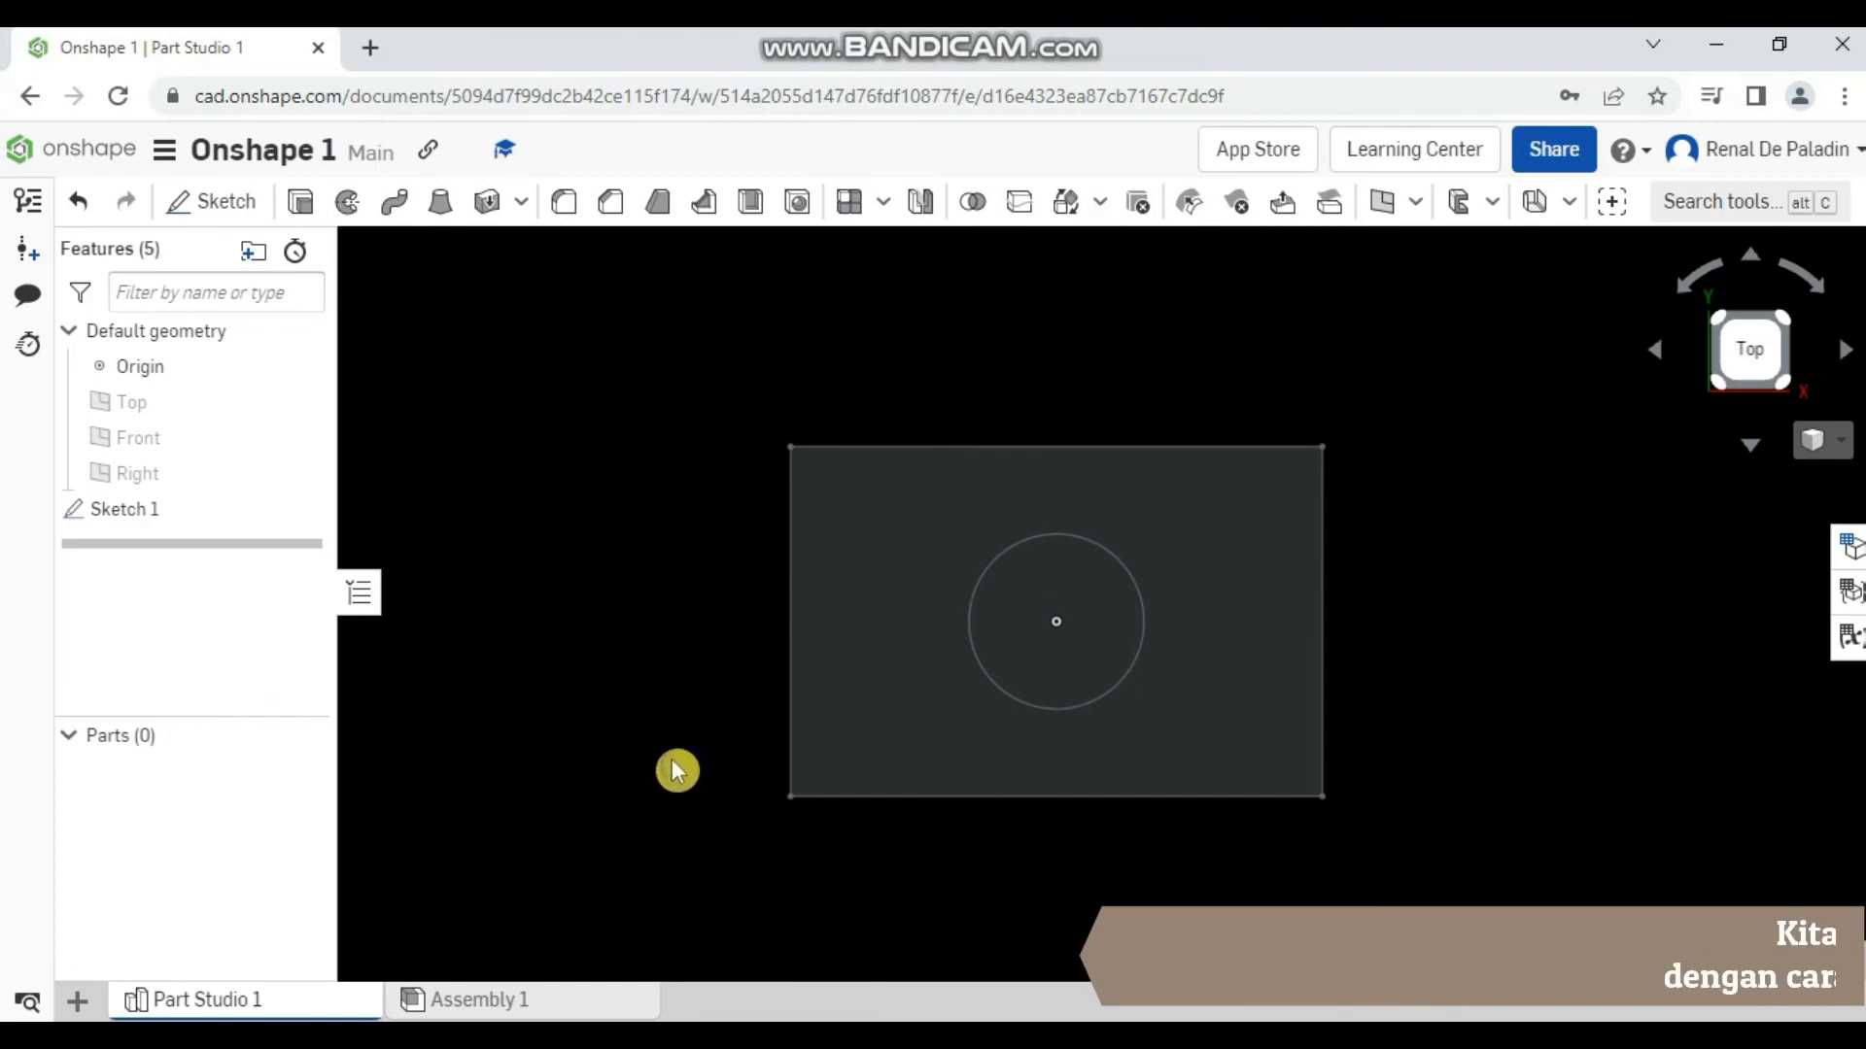
mouse_move(675, 766)
right_mouse_down()
mouse_move(583, 670)
mouse_move(651, 581)
mouse_move(992, 676)
mouse_move(1087, 562)
mouse_move(1059, 533)
mouse_move(922, 494)
mouse_move(858, 554)
mouse_move(872, 635)
mouse_move(992, 642)
right_mouse_up()
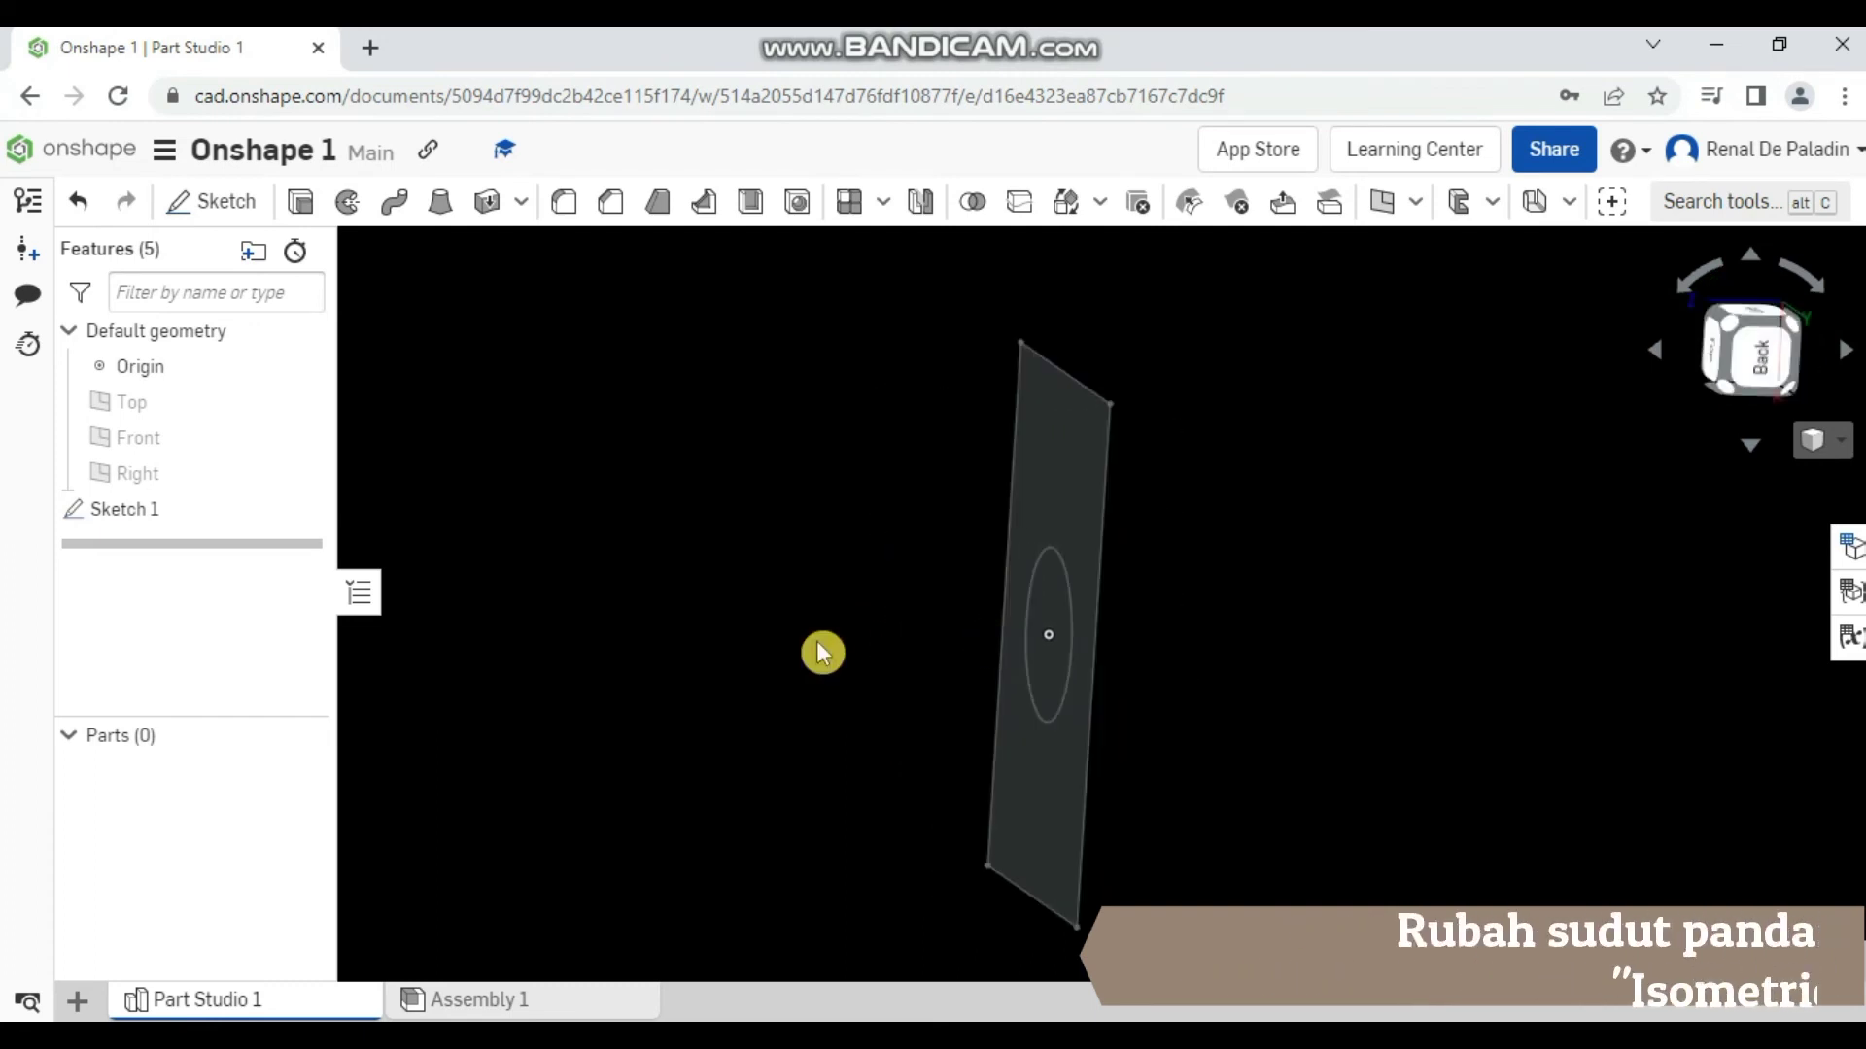
right_click(633, 649)
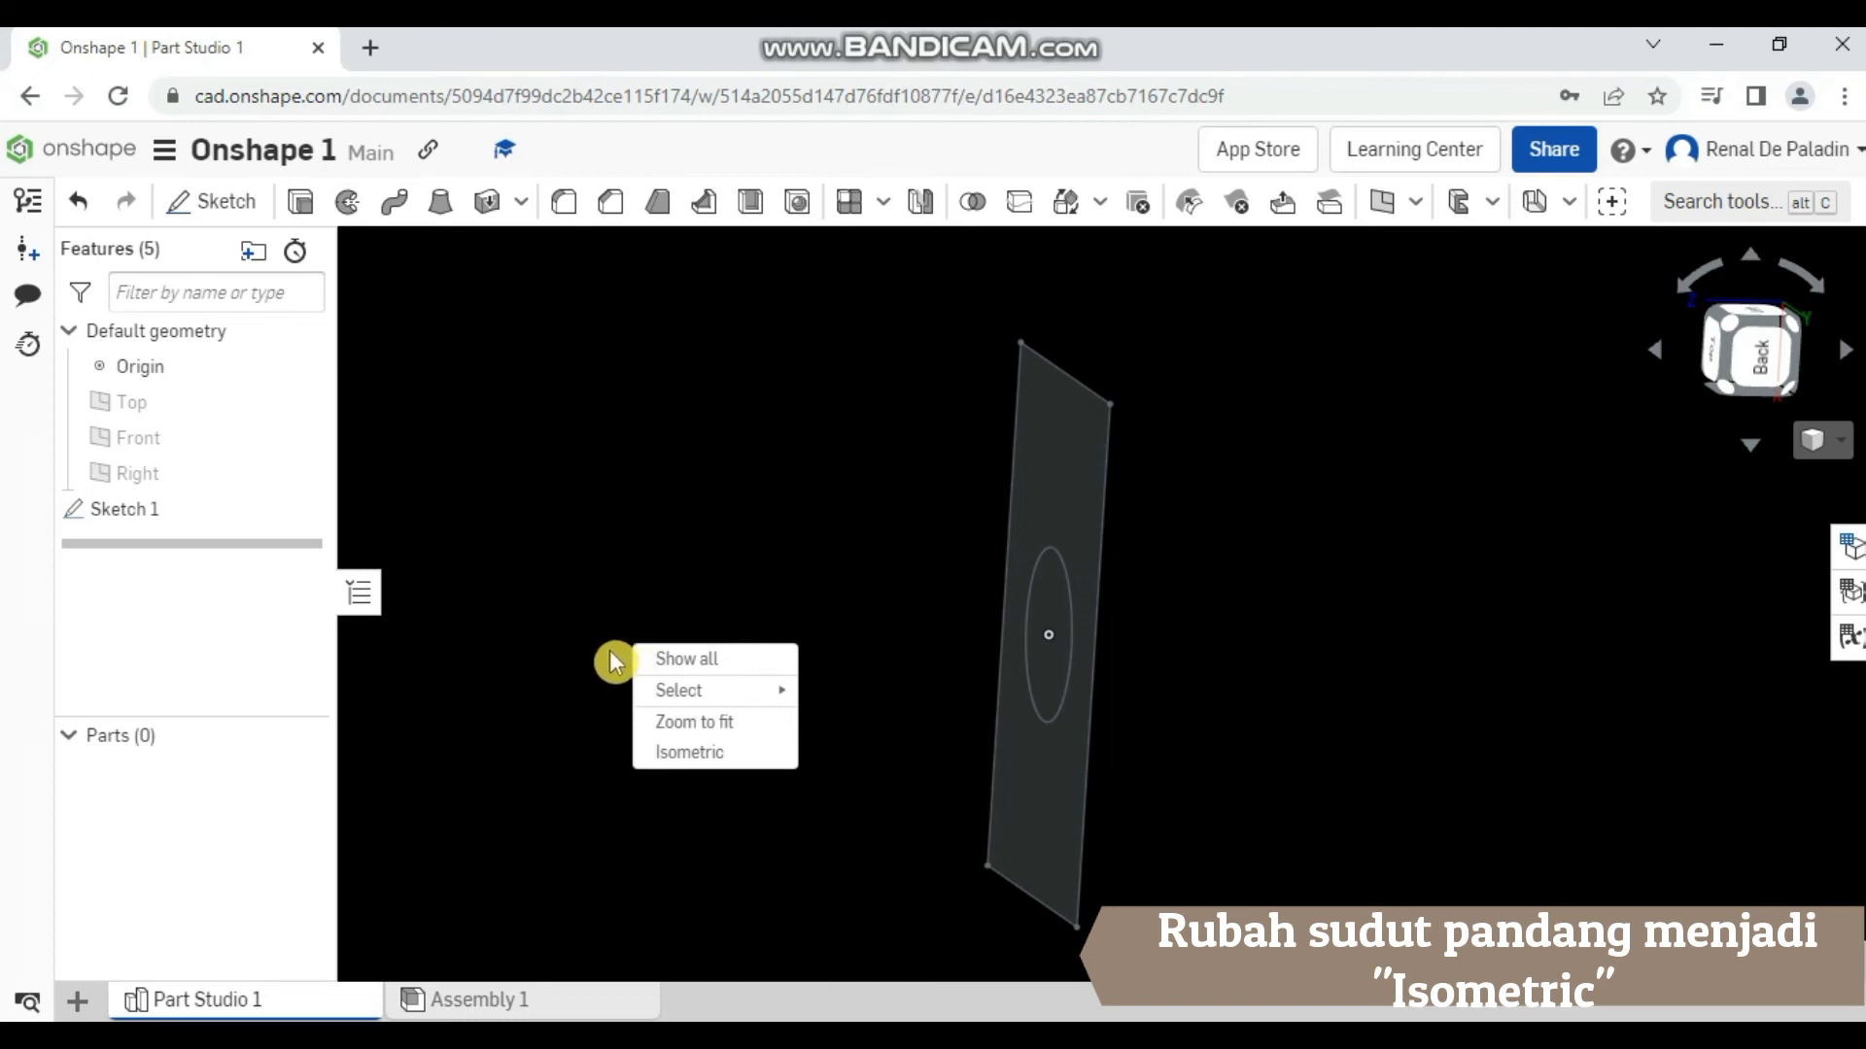
left_click(661, 758)
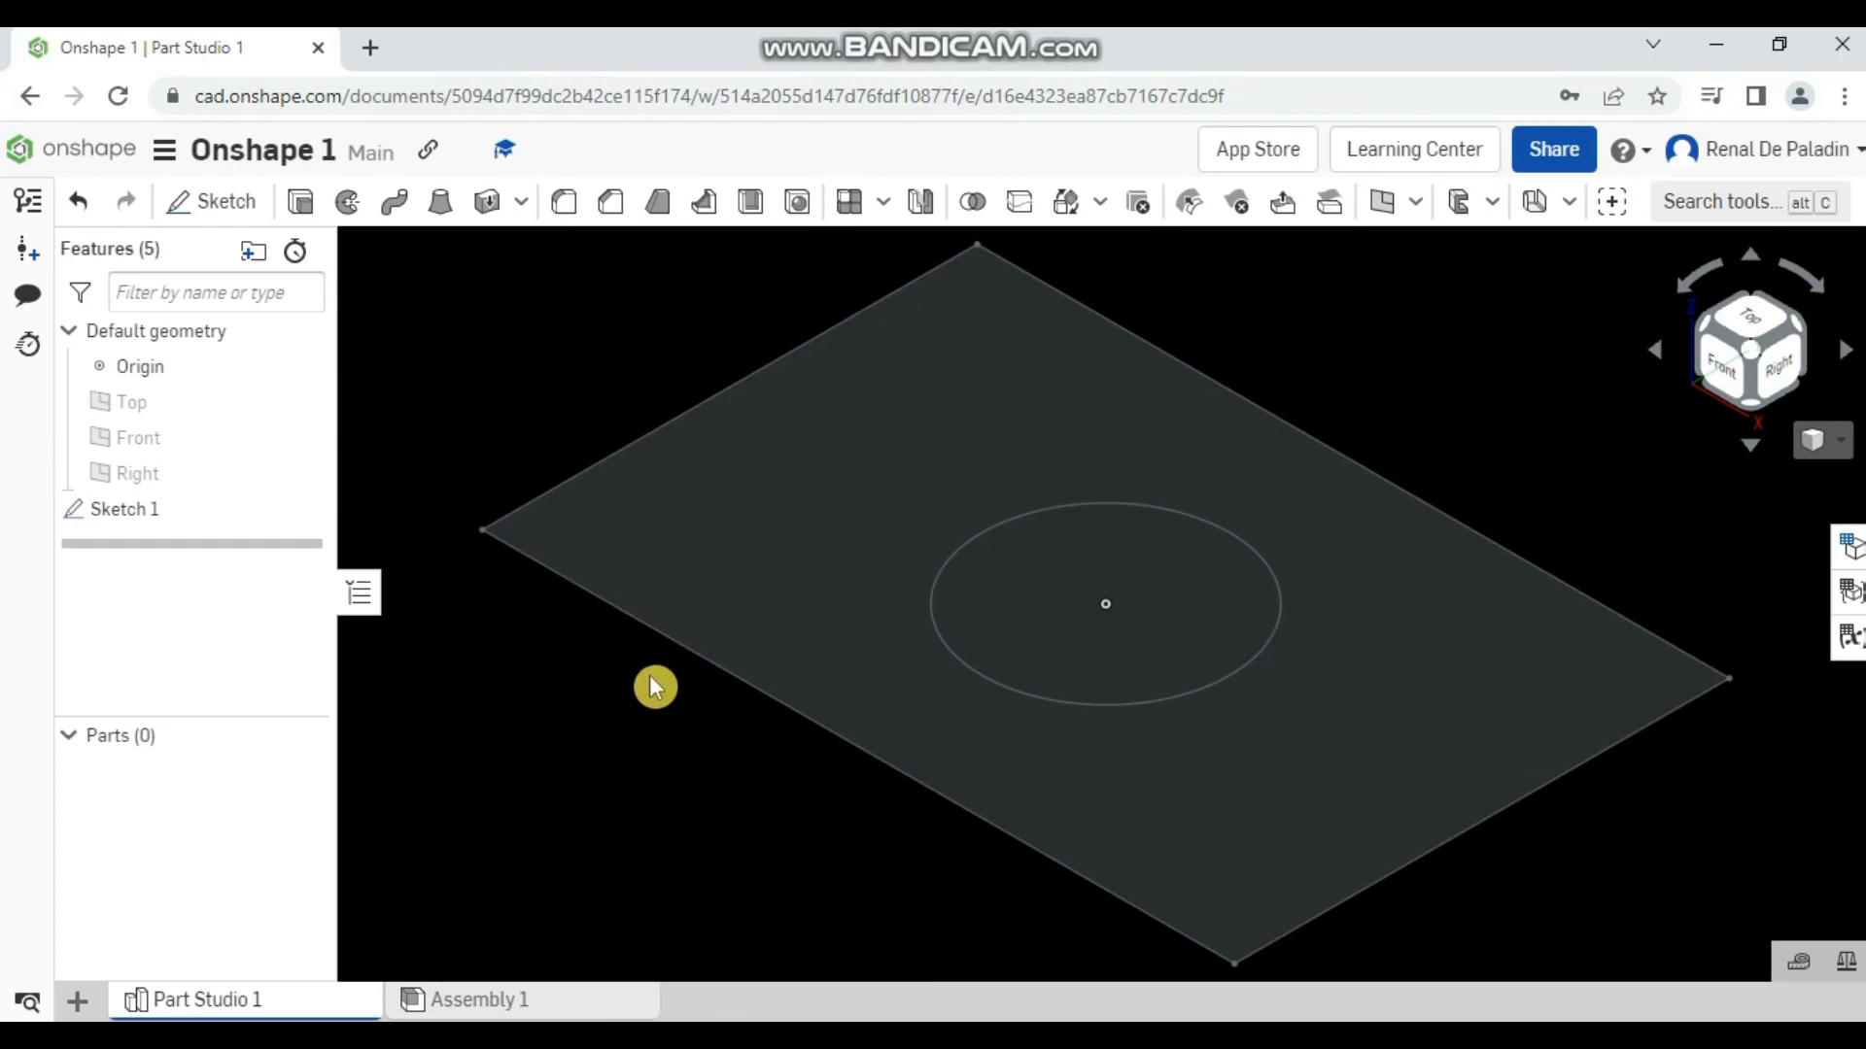
scroll(649, 686, "down", 2)
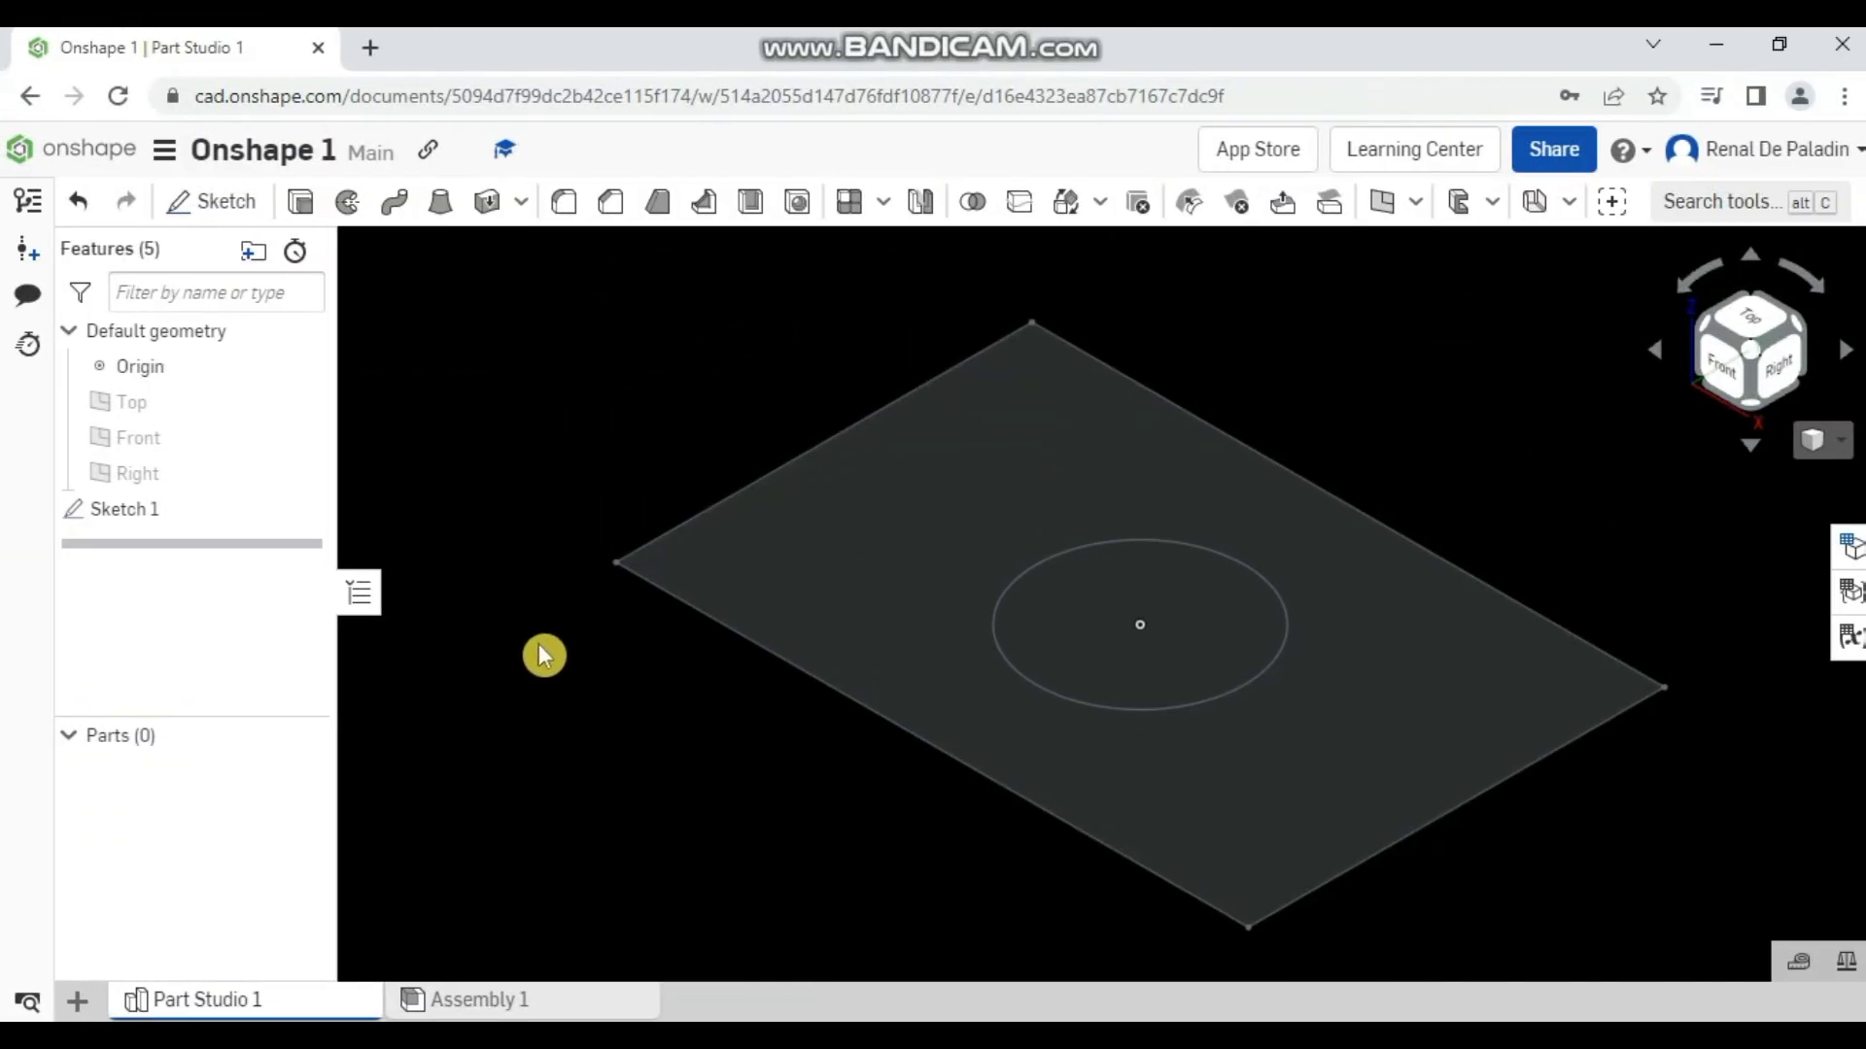
Start a new solid extrude of the sketch region between the rectangle and the circle, leaving the circle's interior out.
left_click(306, 223)
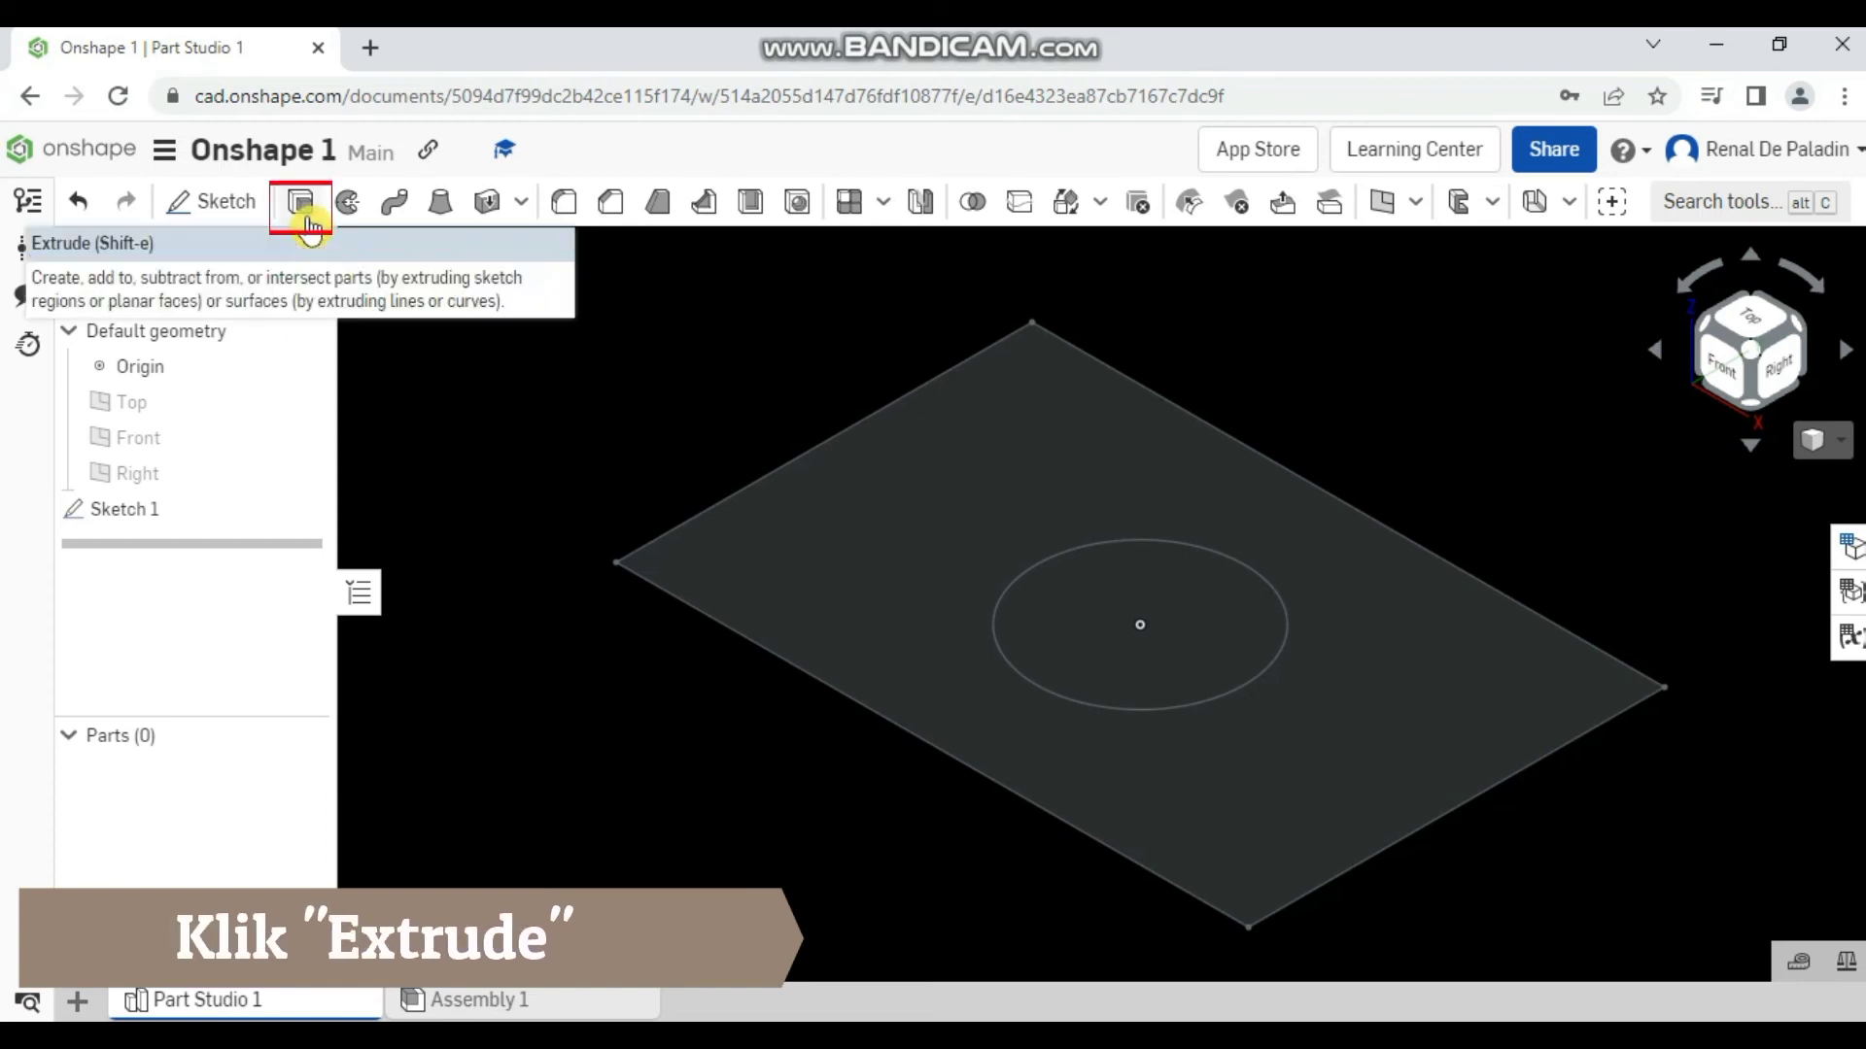
left_click(307, 221)
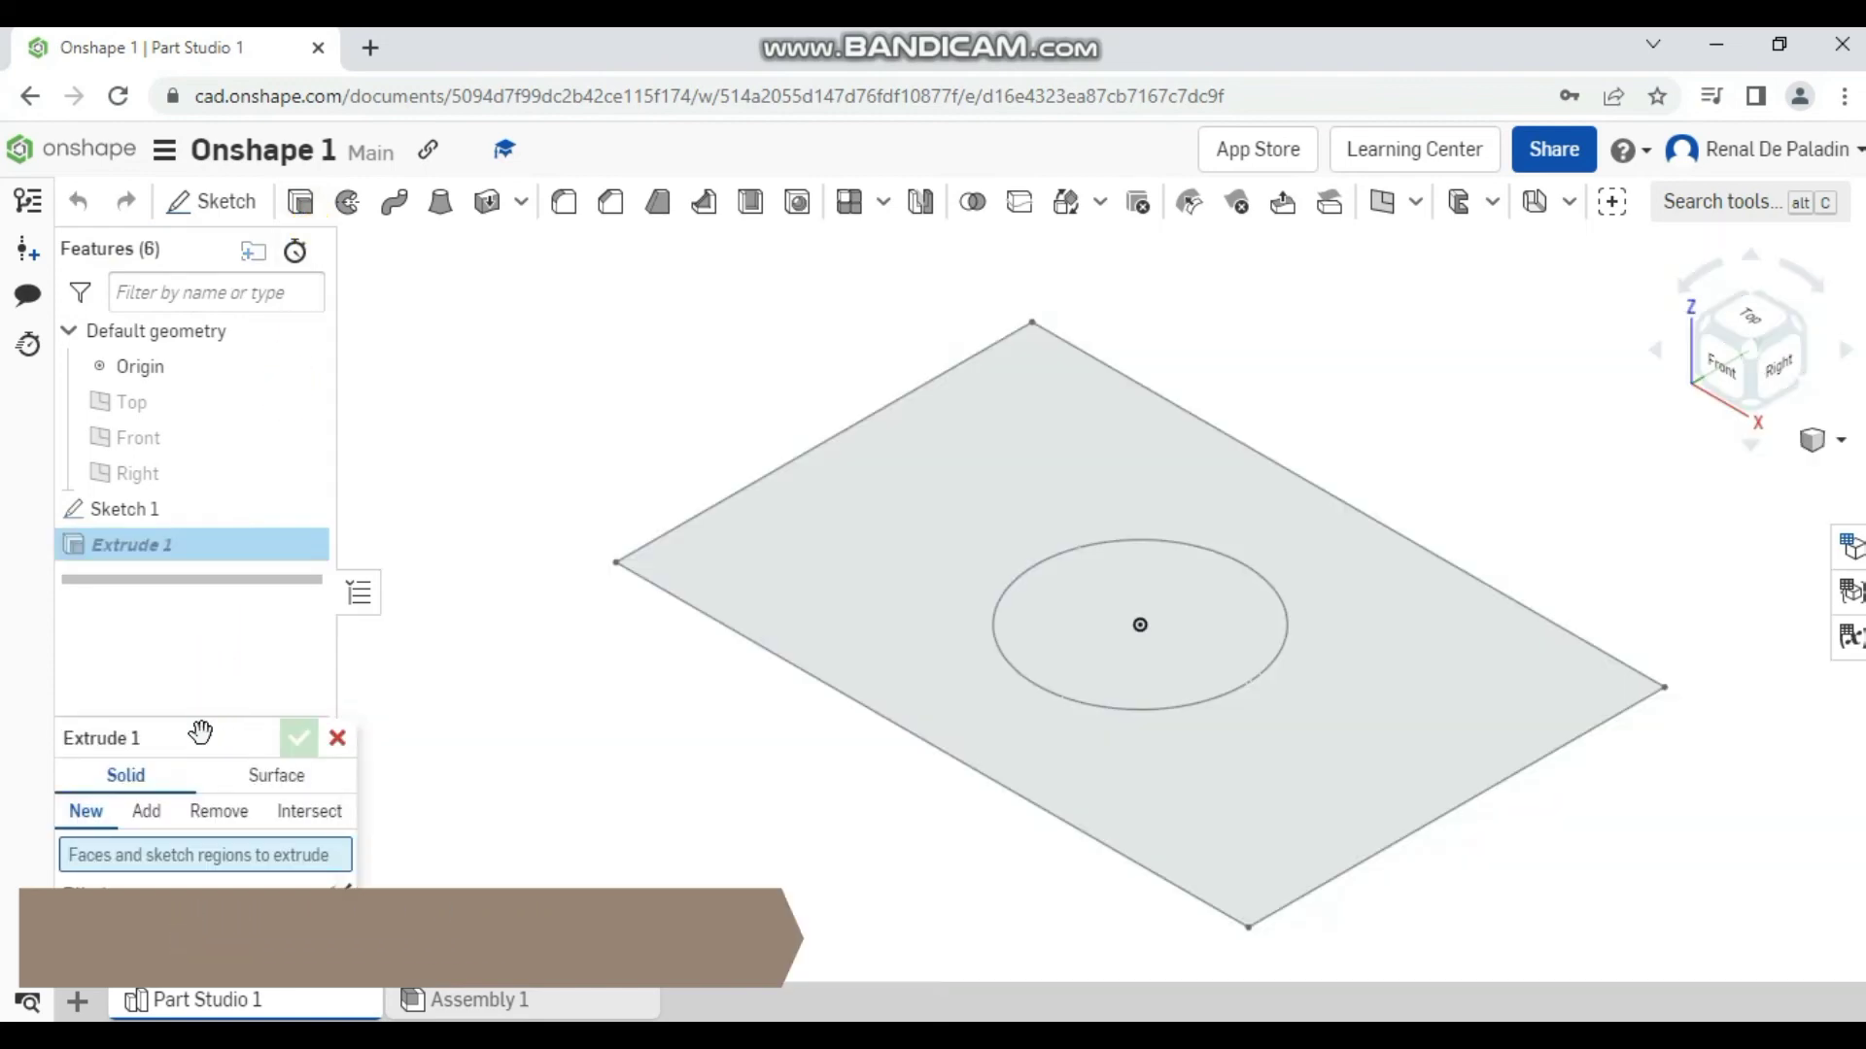
left_click(202, 733)
left_click_drag(201, 733, 483, 250)
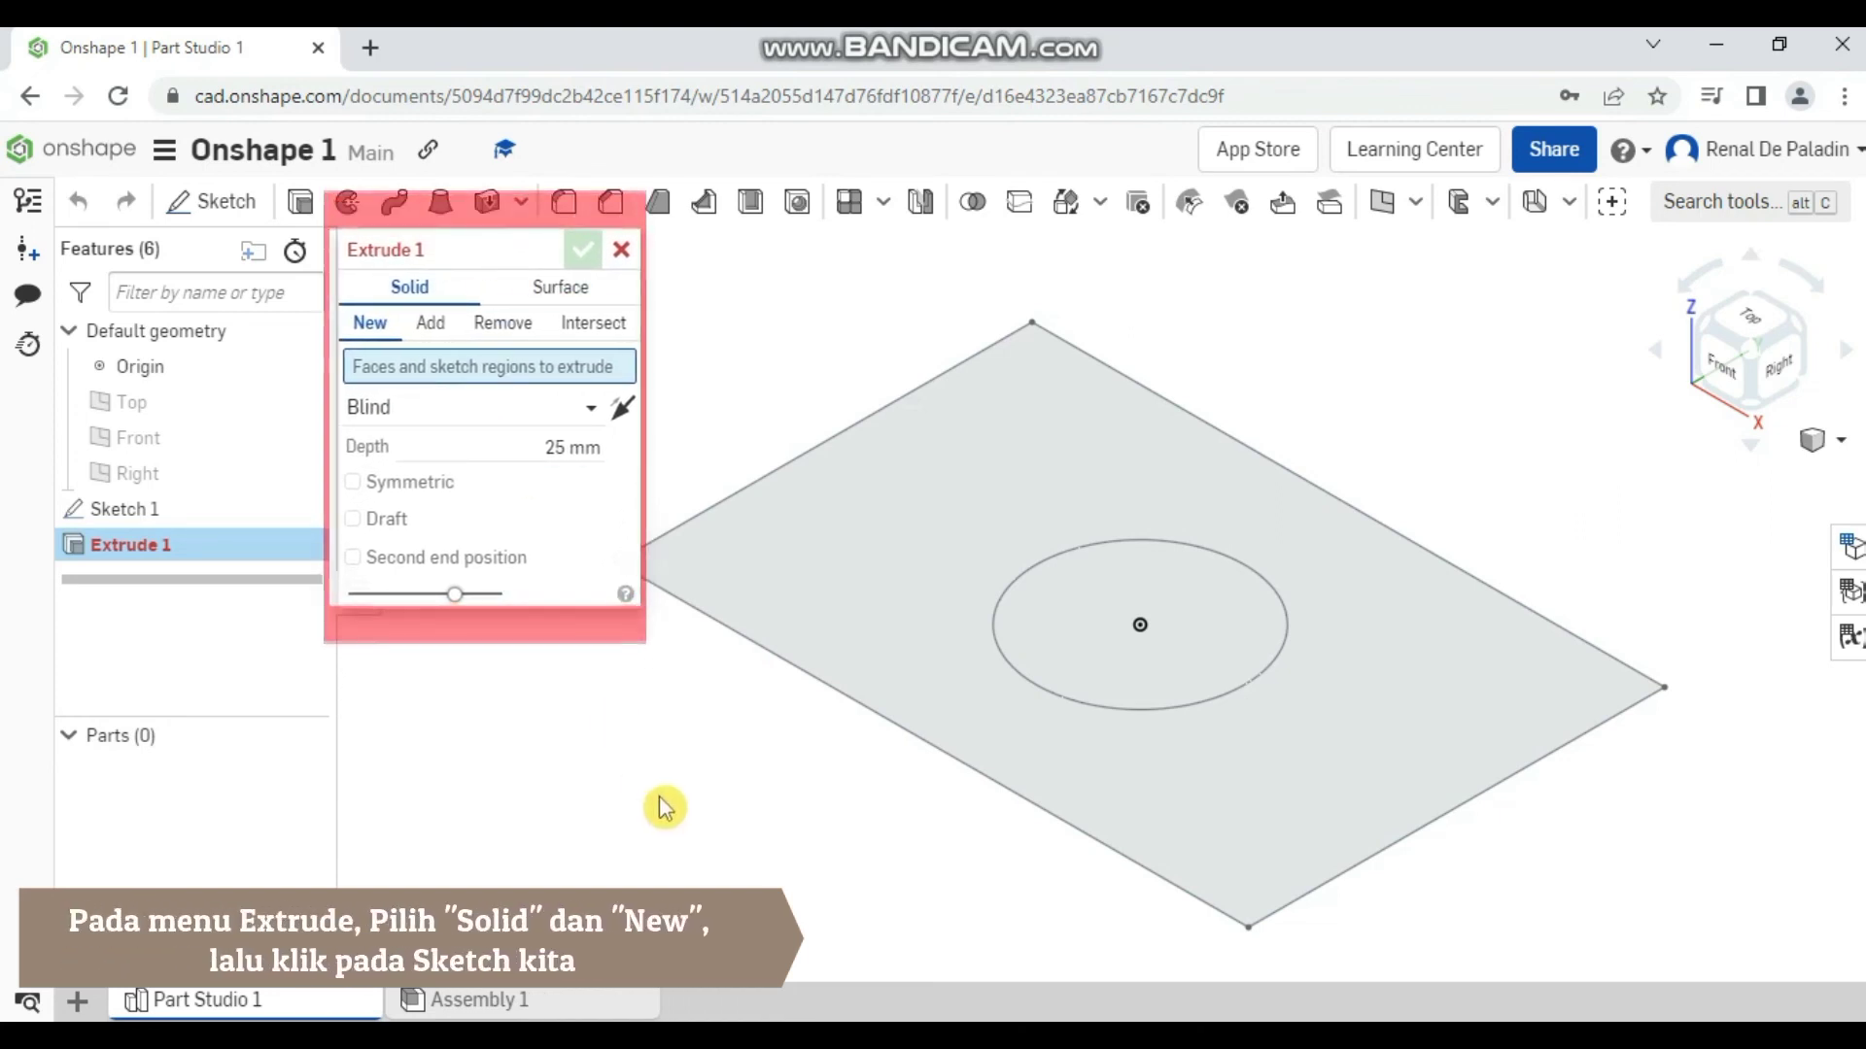
scroll(689, 812, "up", 2)
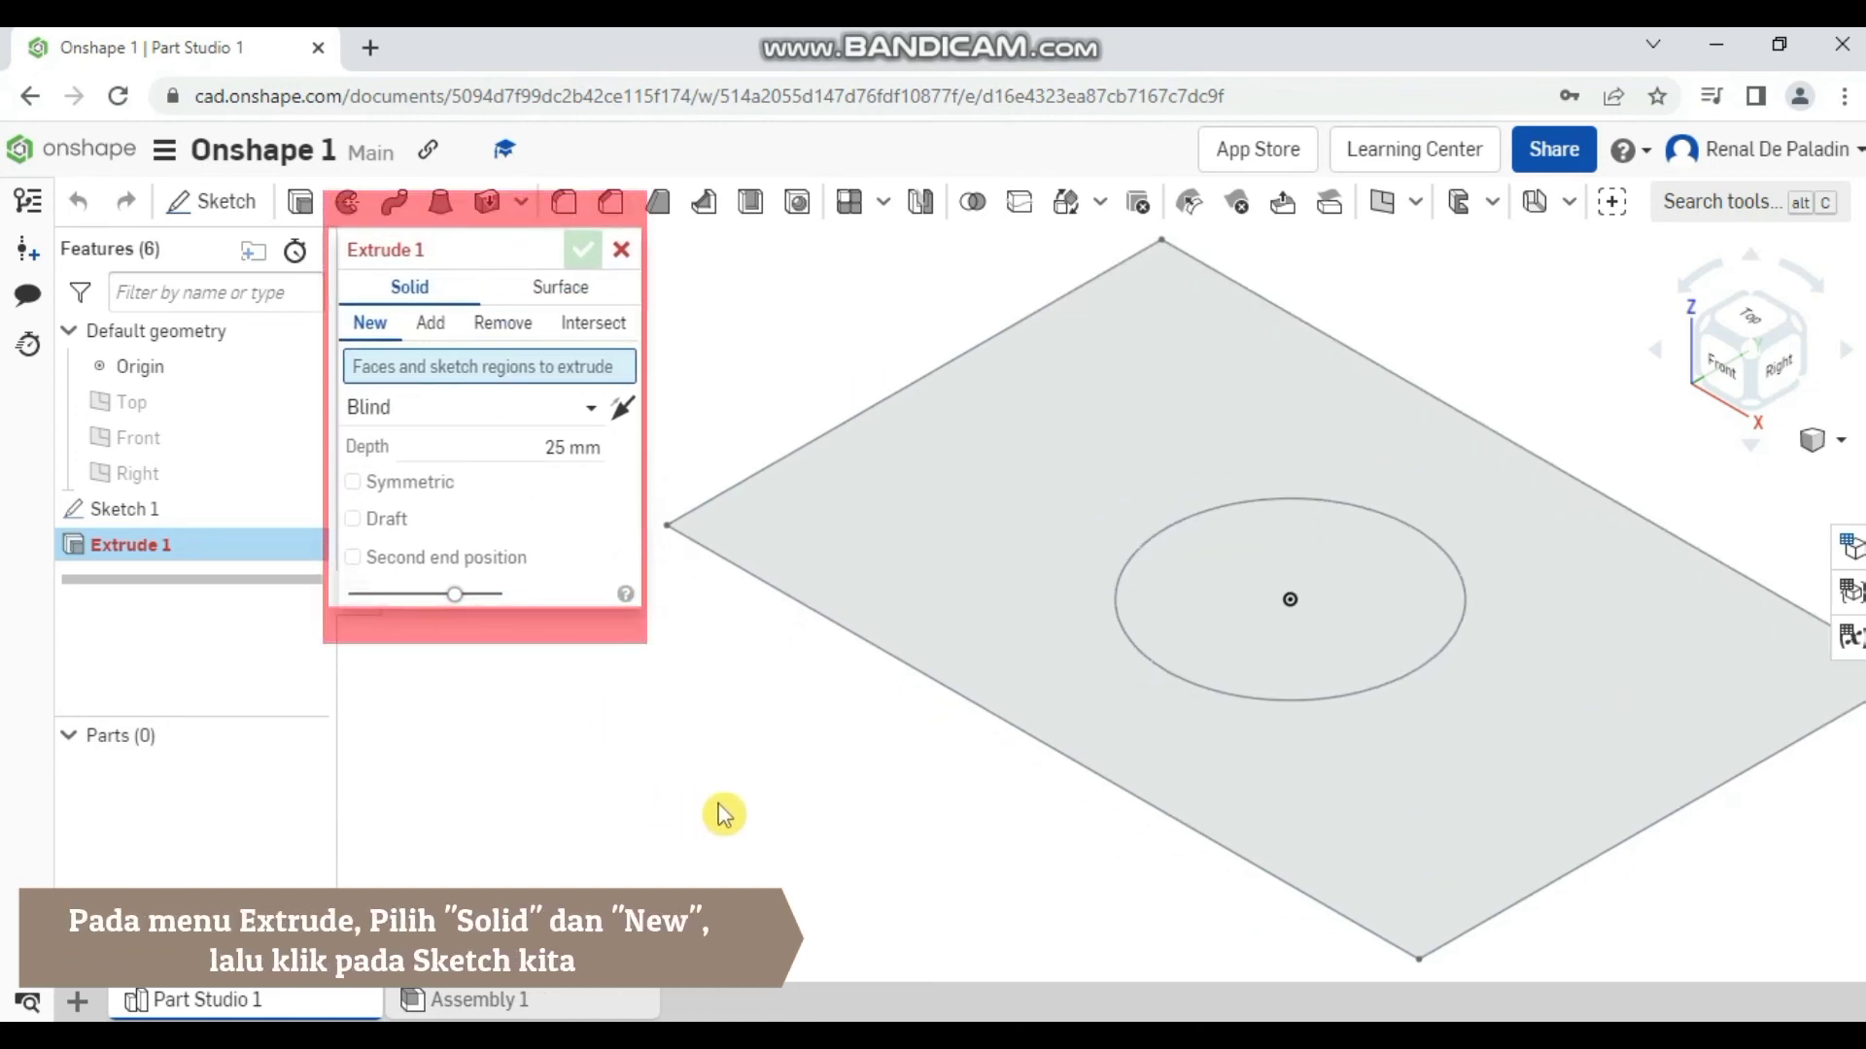
scroll(722, 811, "down", 1)
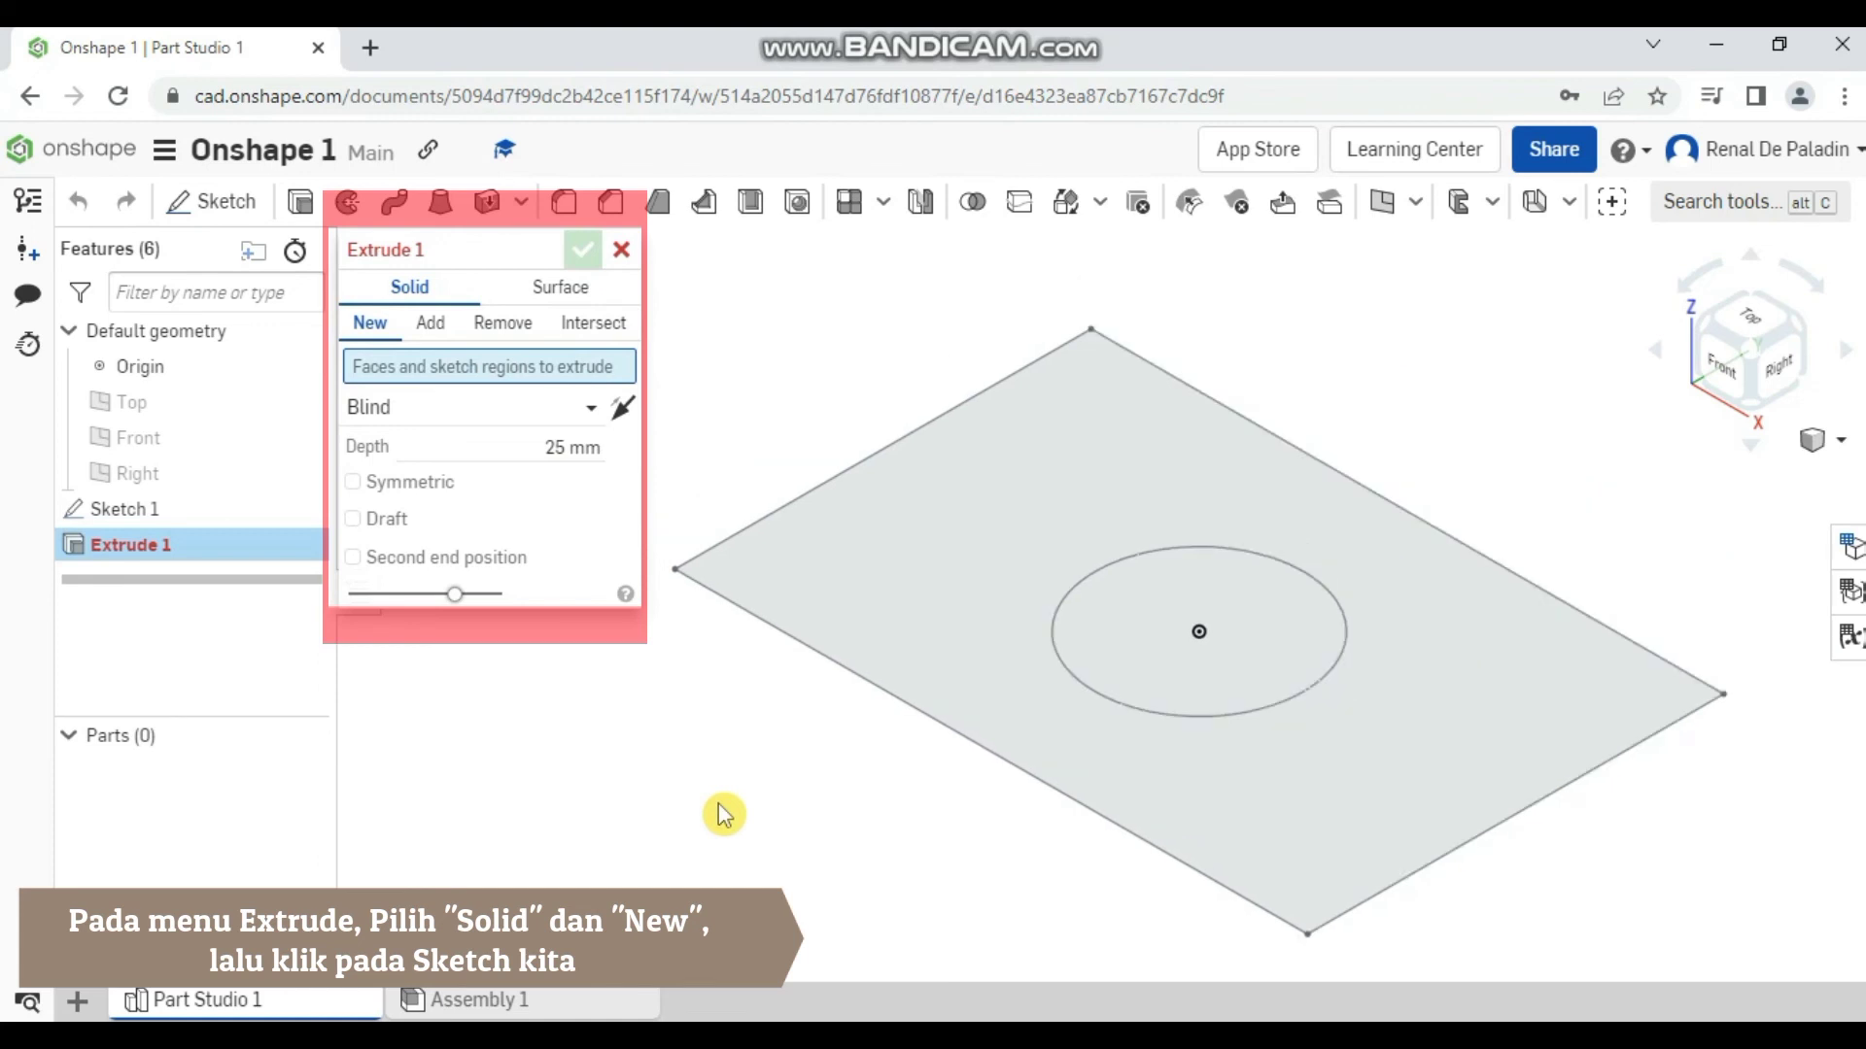
scroll(724, 814, "down", 1)
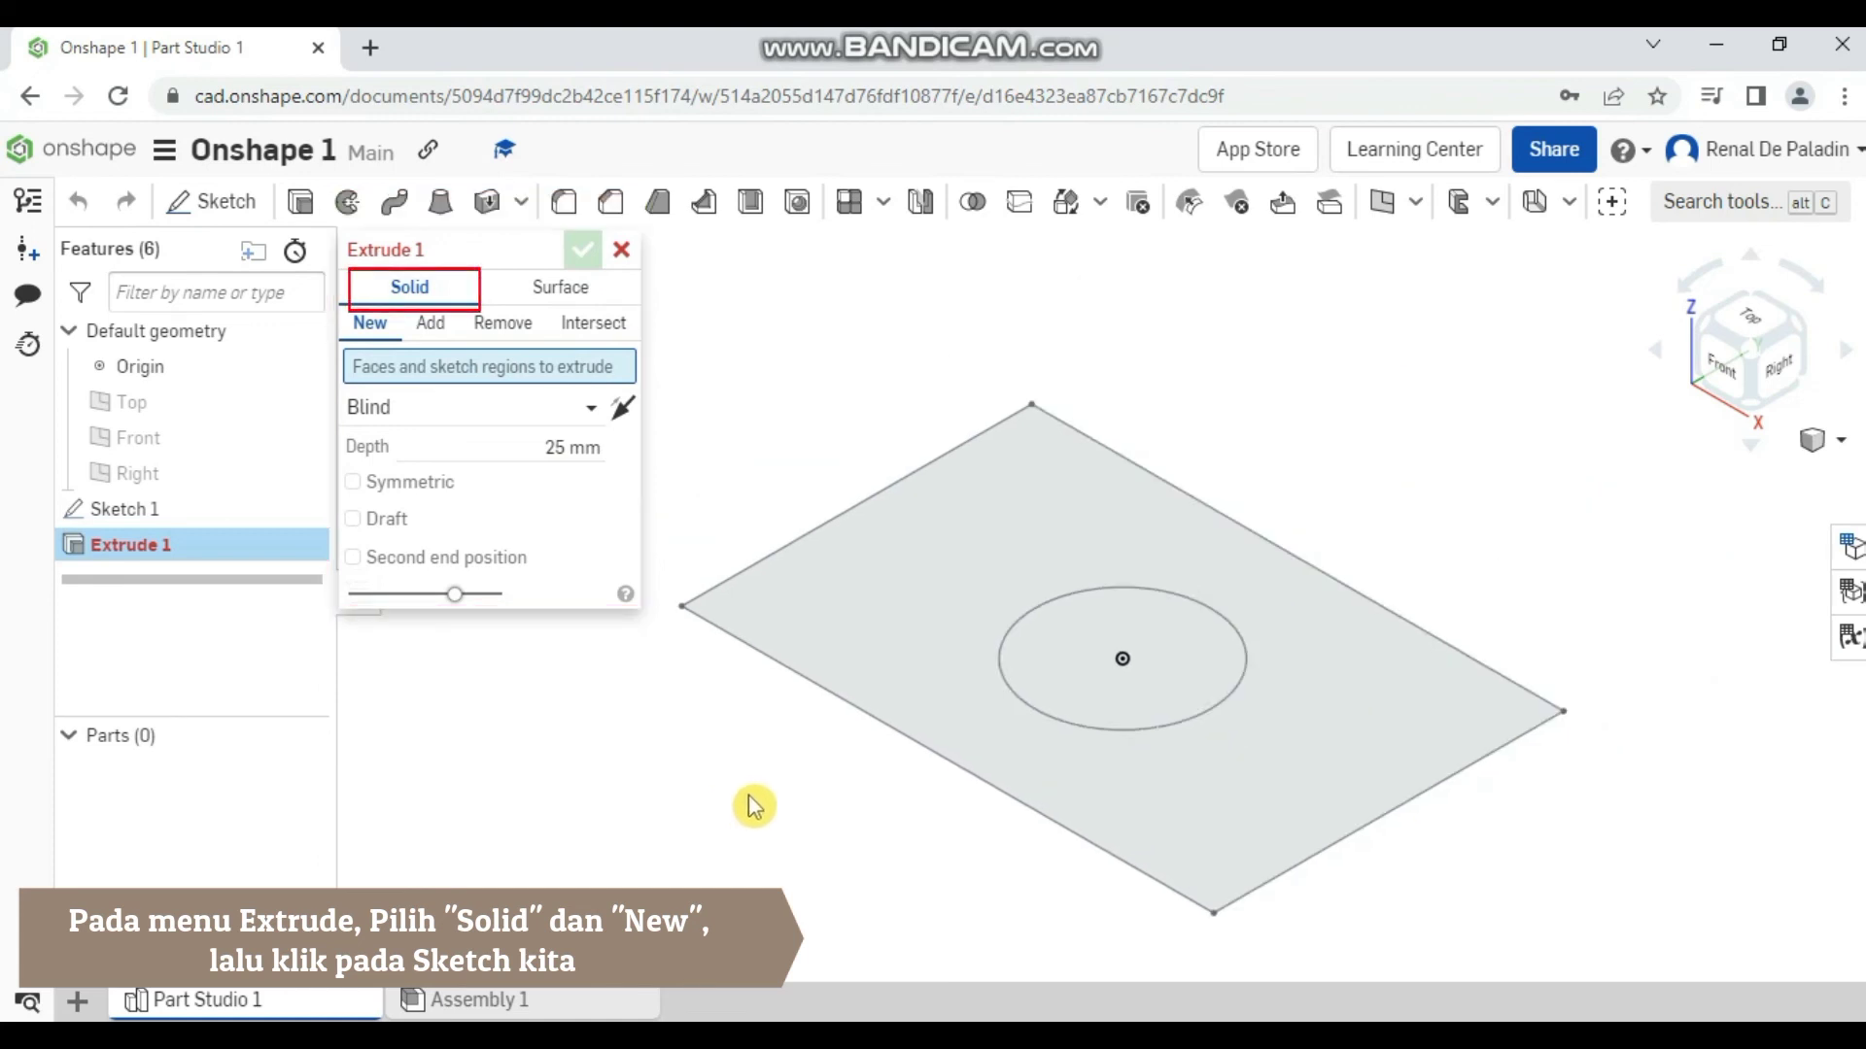
scroll(755, 806, "up", 2)
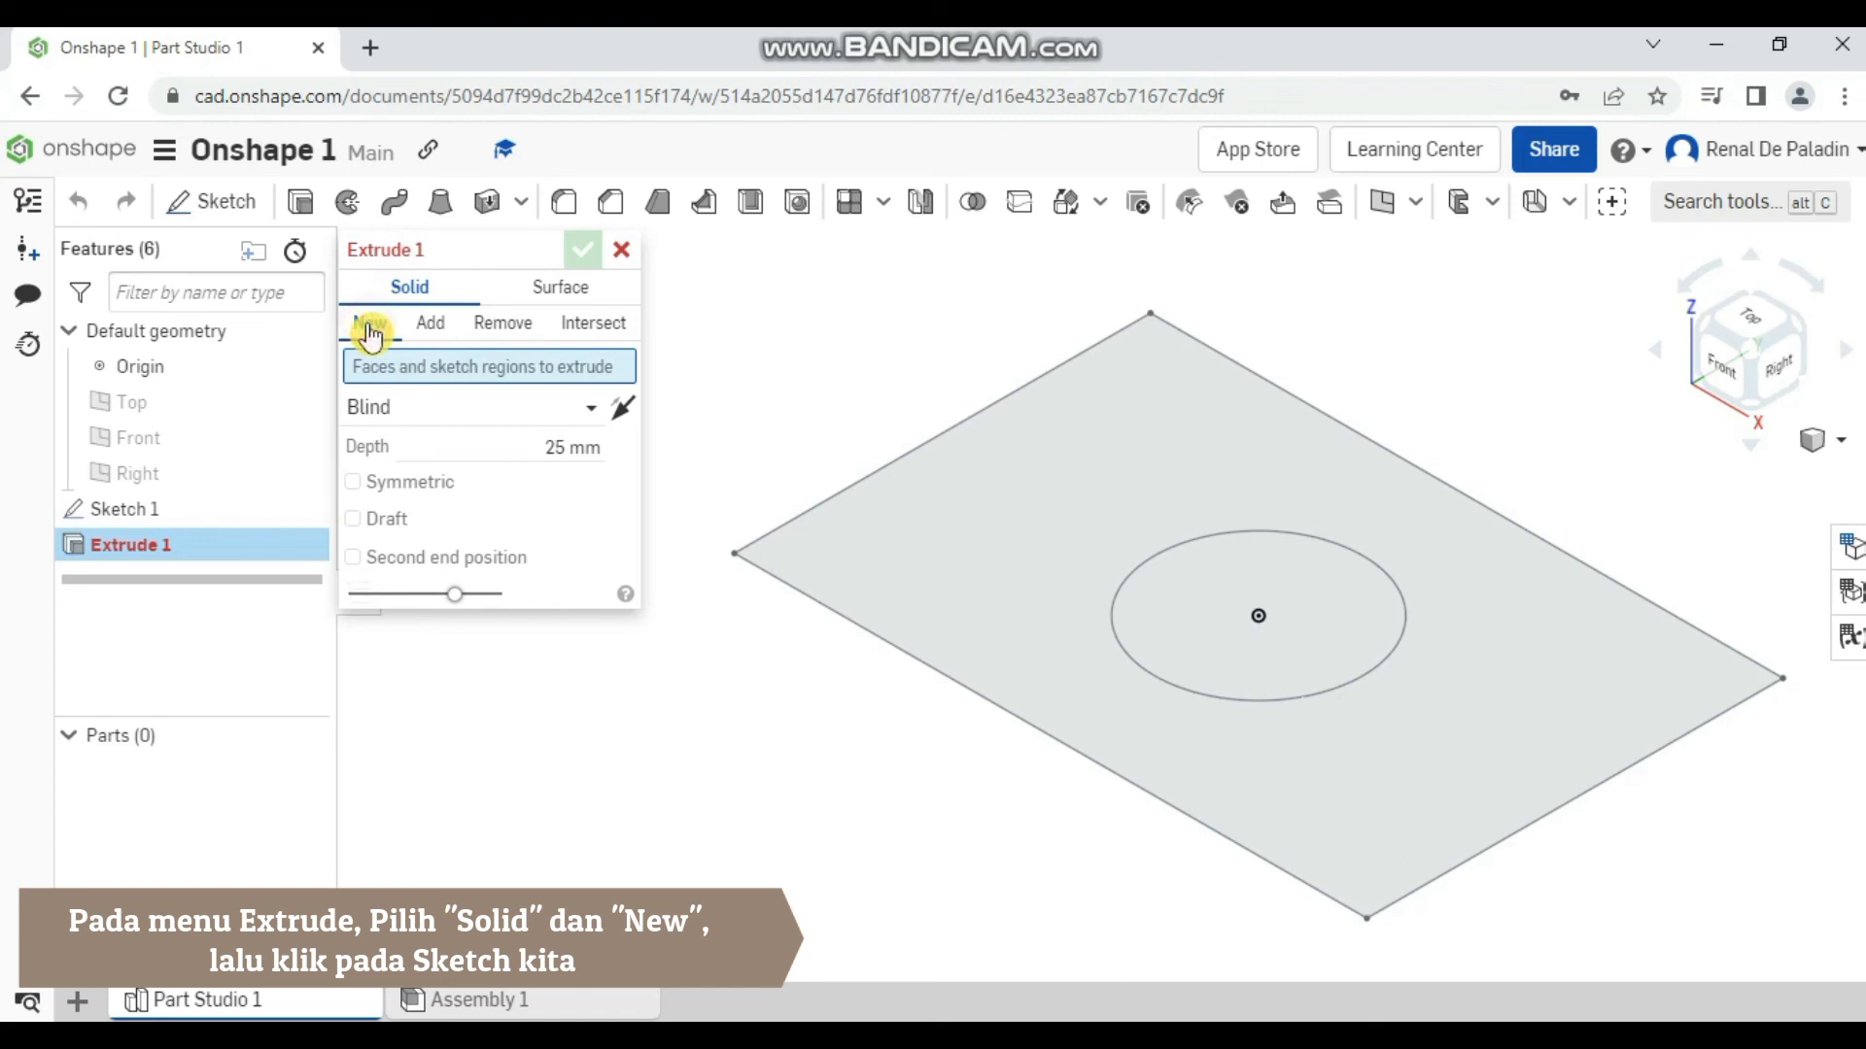
left_click(882, 550)
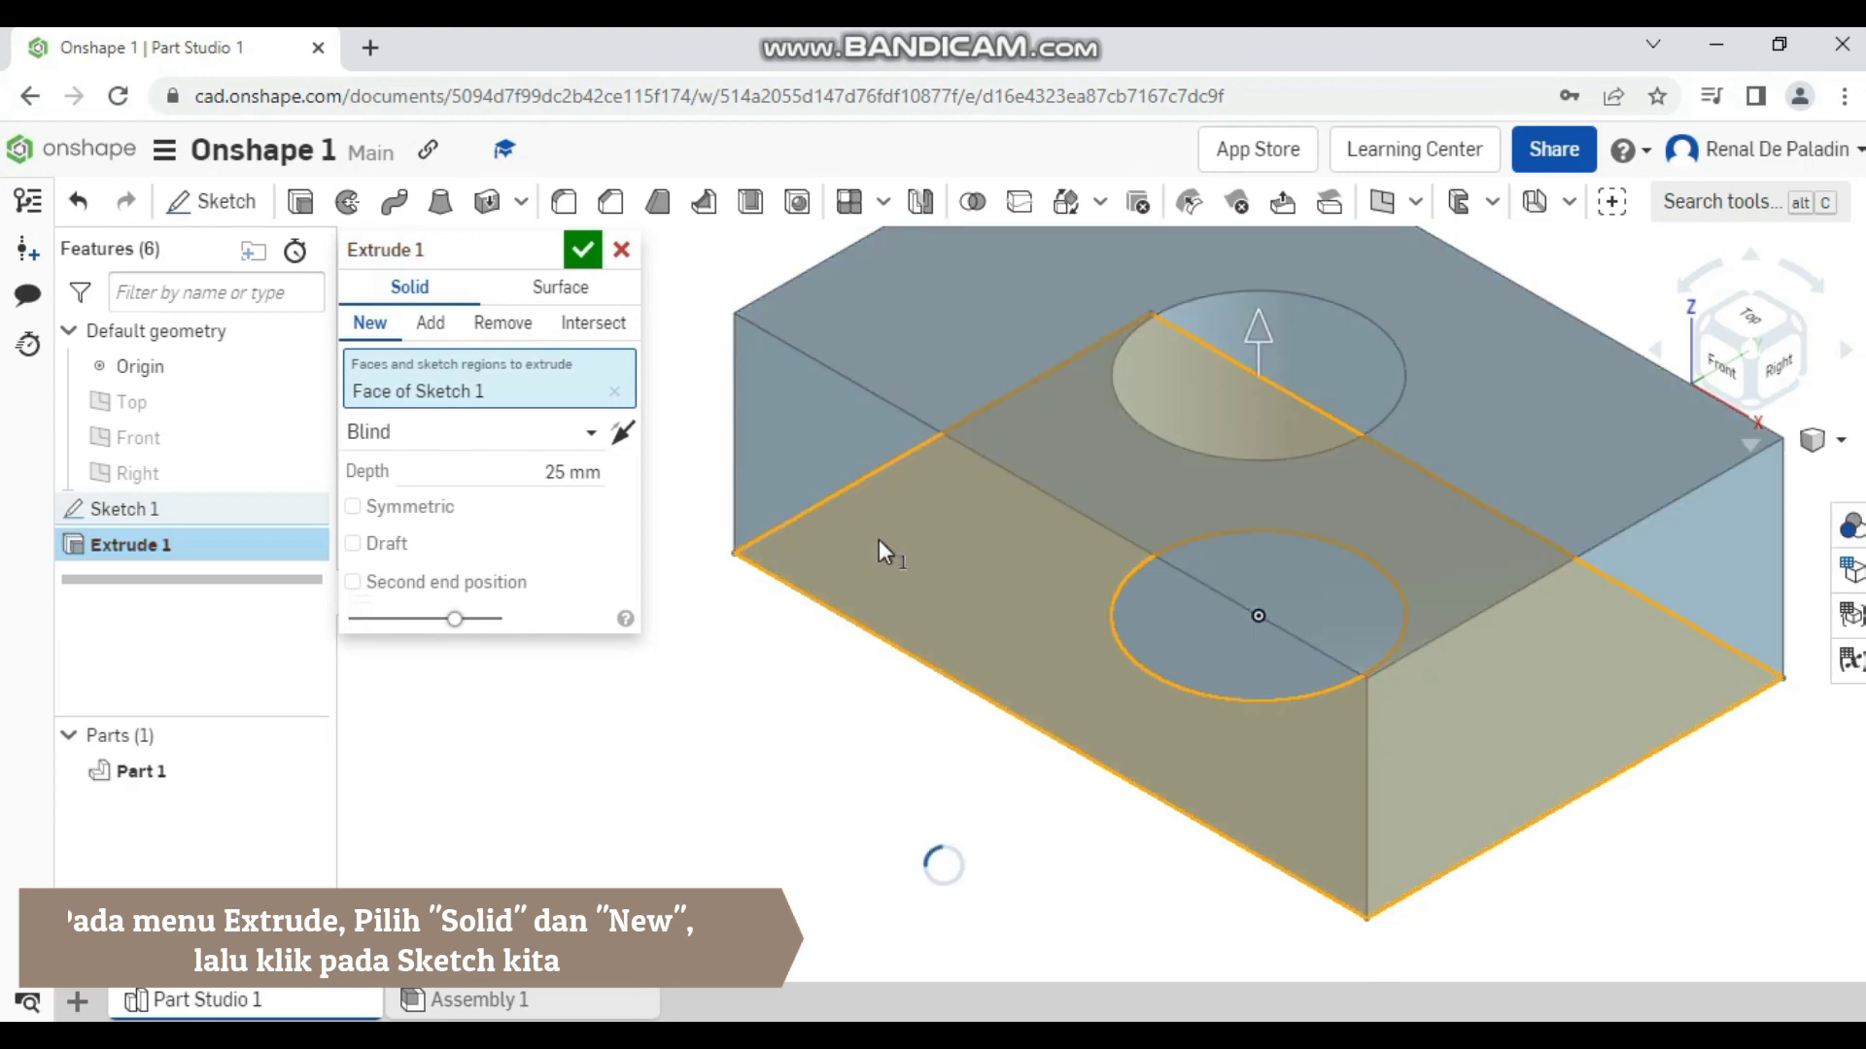
Try including the circle's interior in the extrusion, and remove that region from the selection again.
scroll(878, 541, "down", 3)
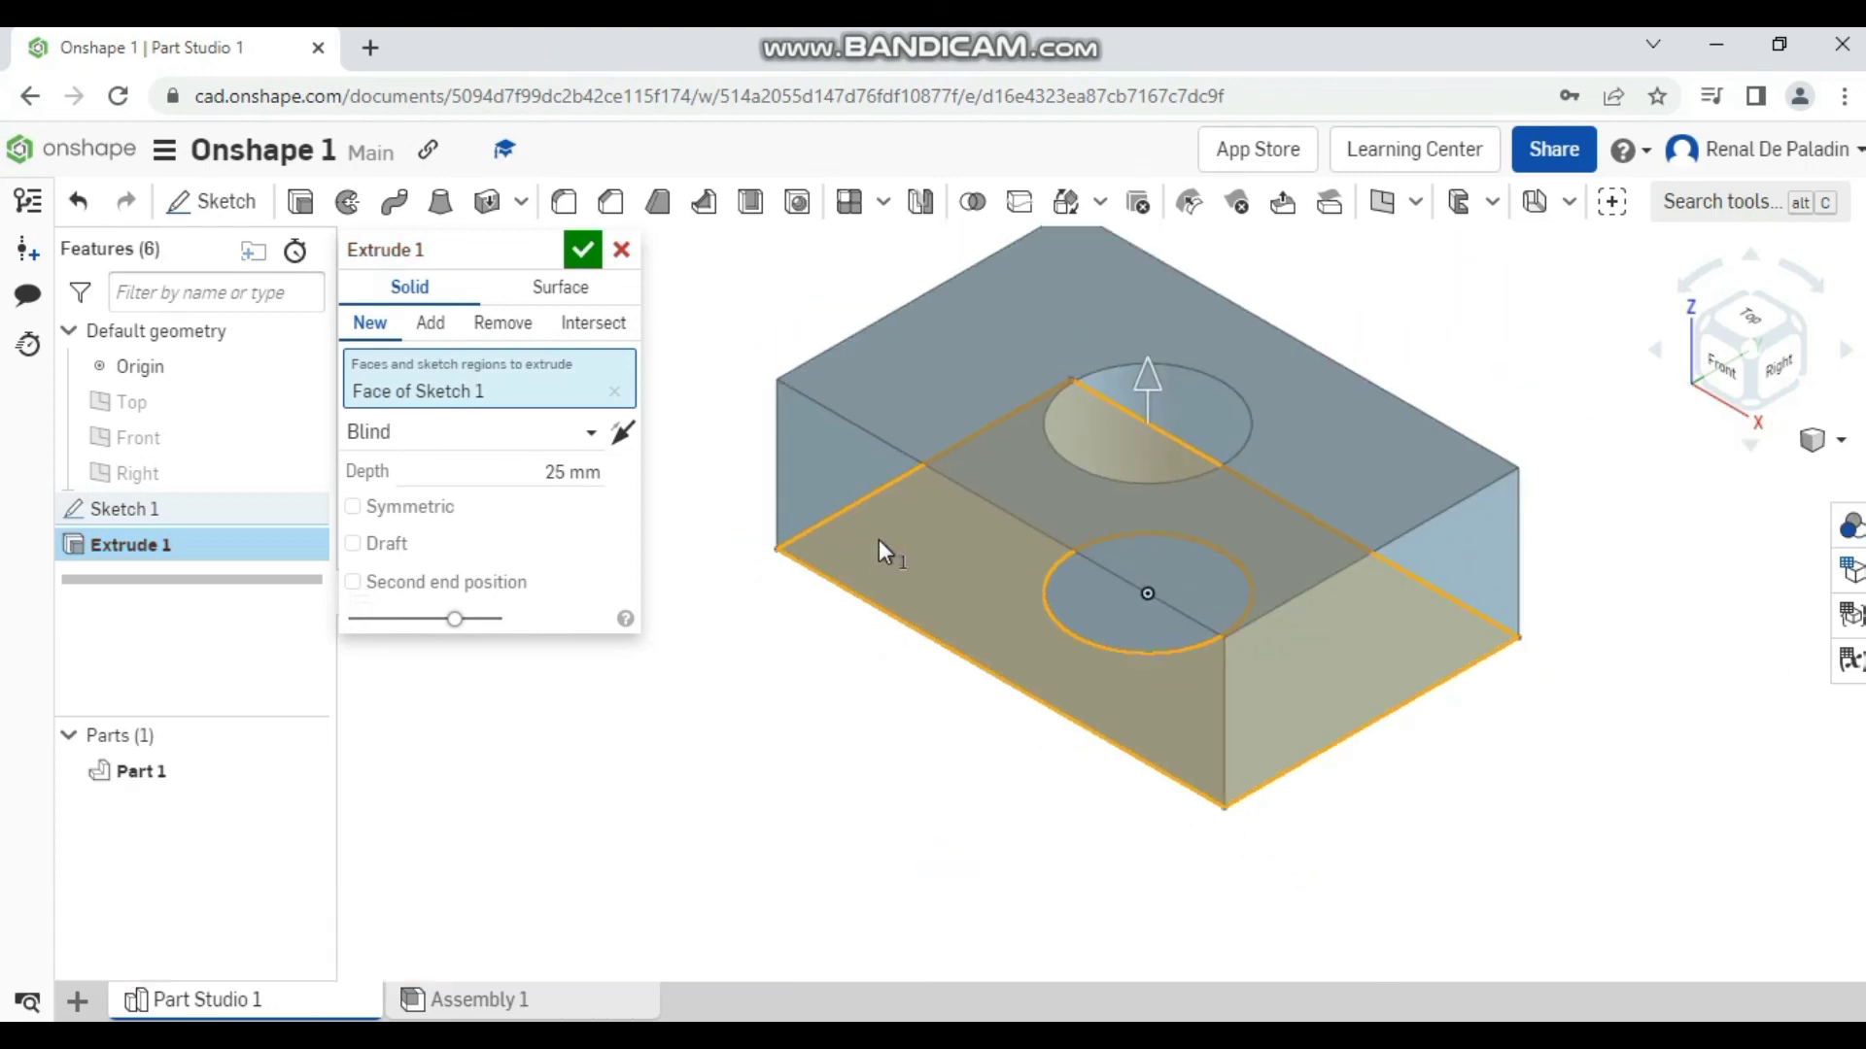
scroll(878, 540, "down", 2)
scroll(984, 641, "down", 1)
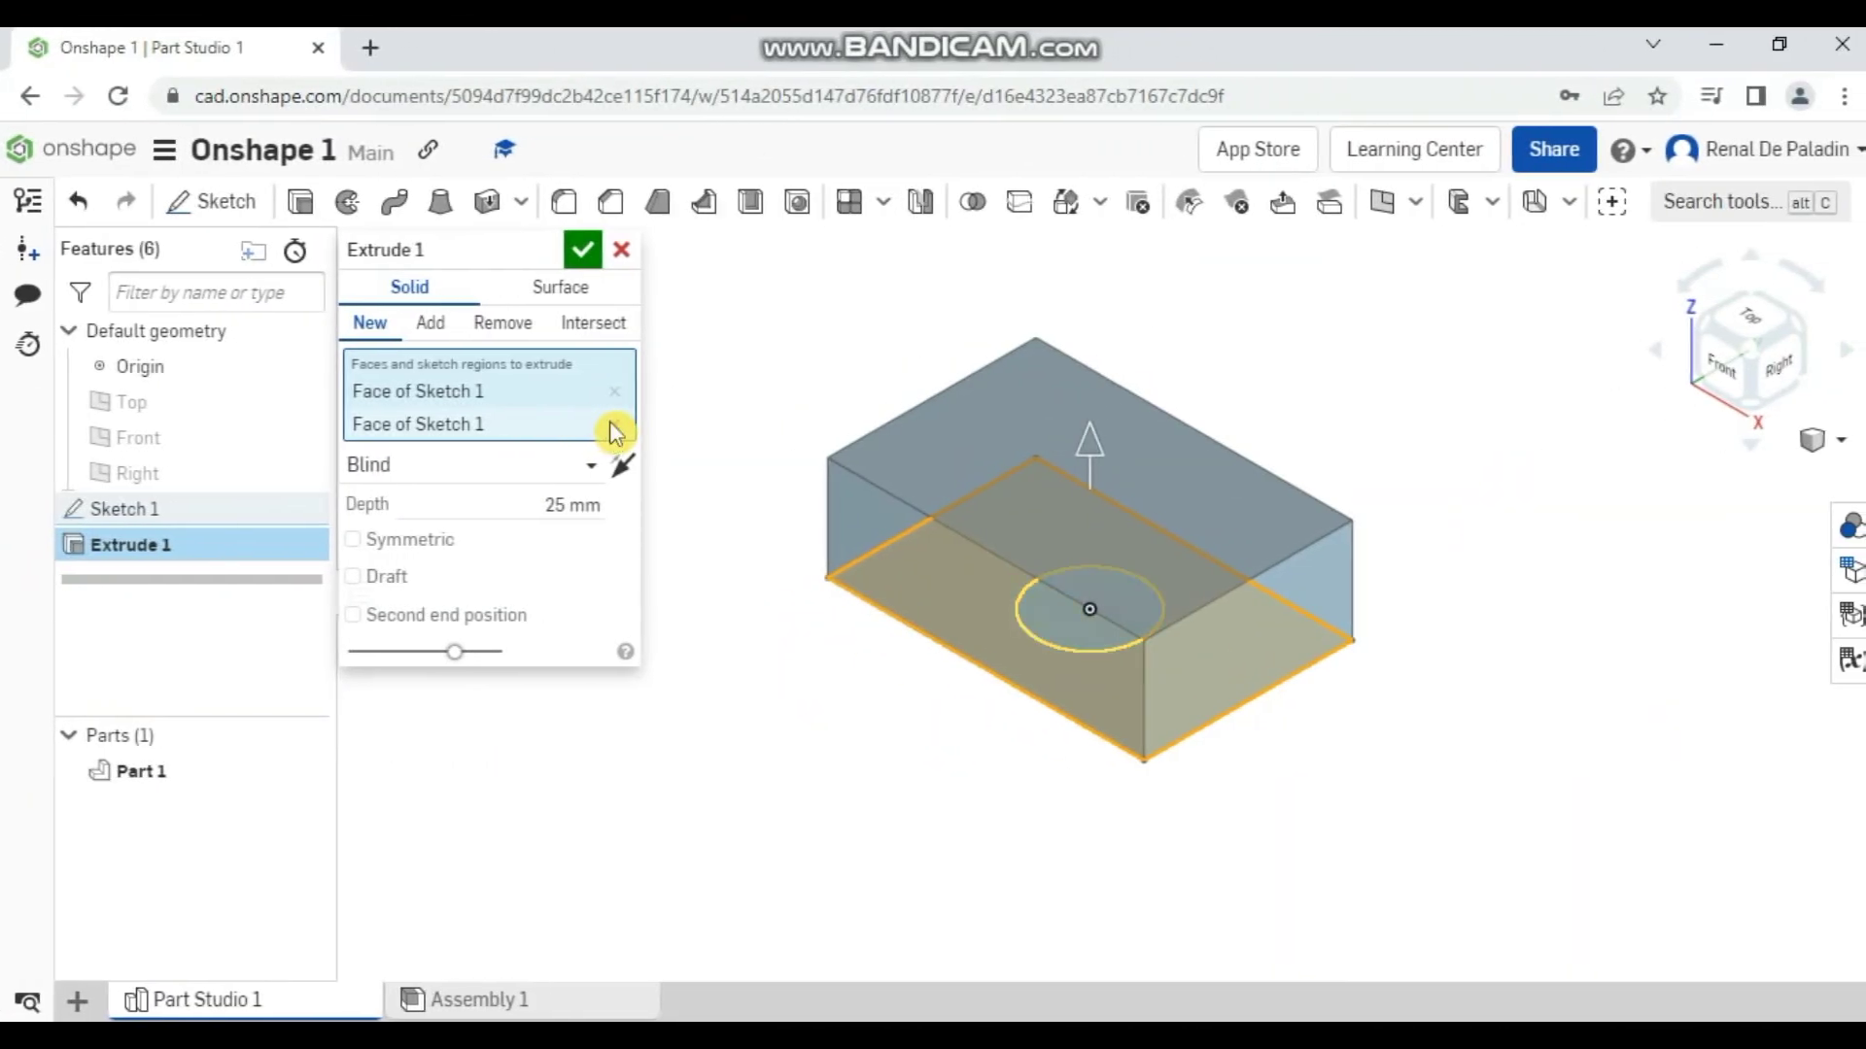
left_click(610, 423)
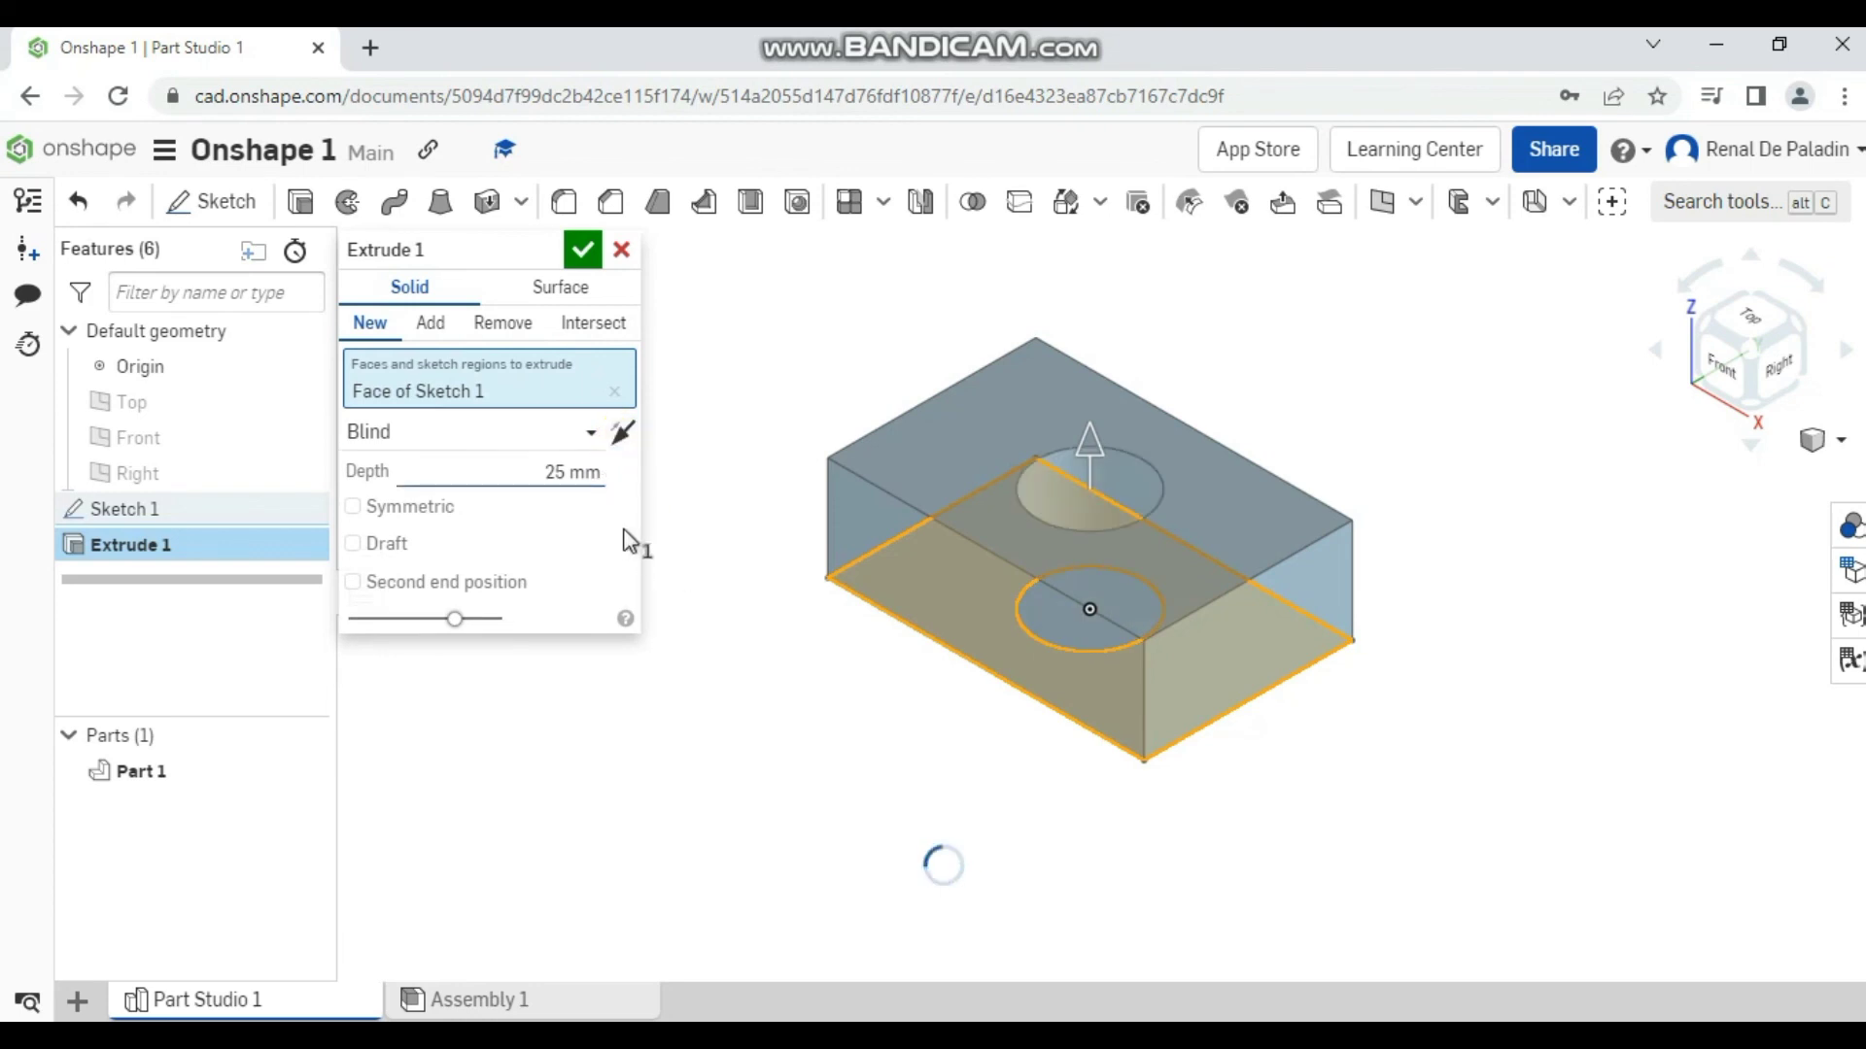
Set the blind extrusion depth to 12 mm and confirm the extrude.
left_click(581, 474)
triple_click(581, 474)
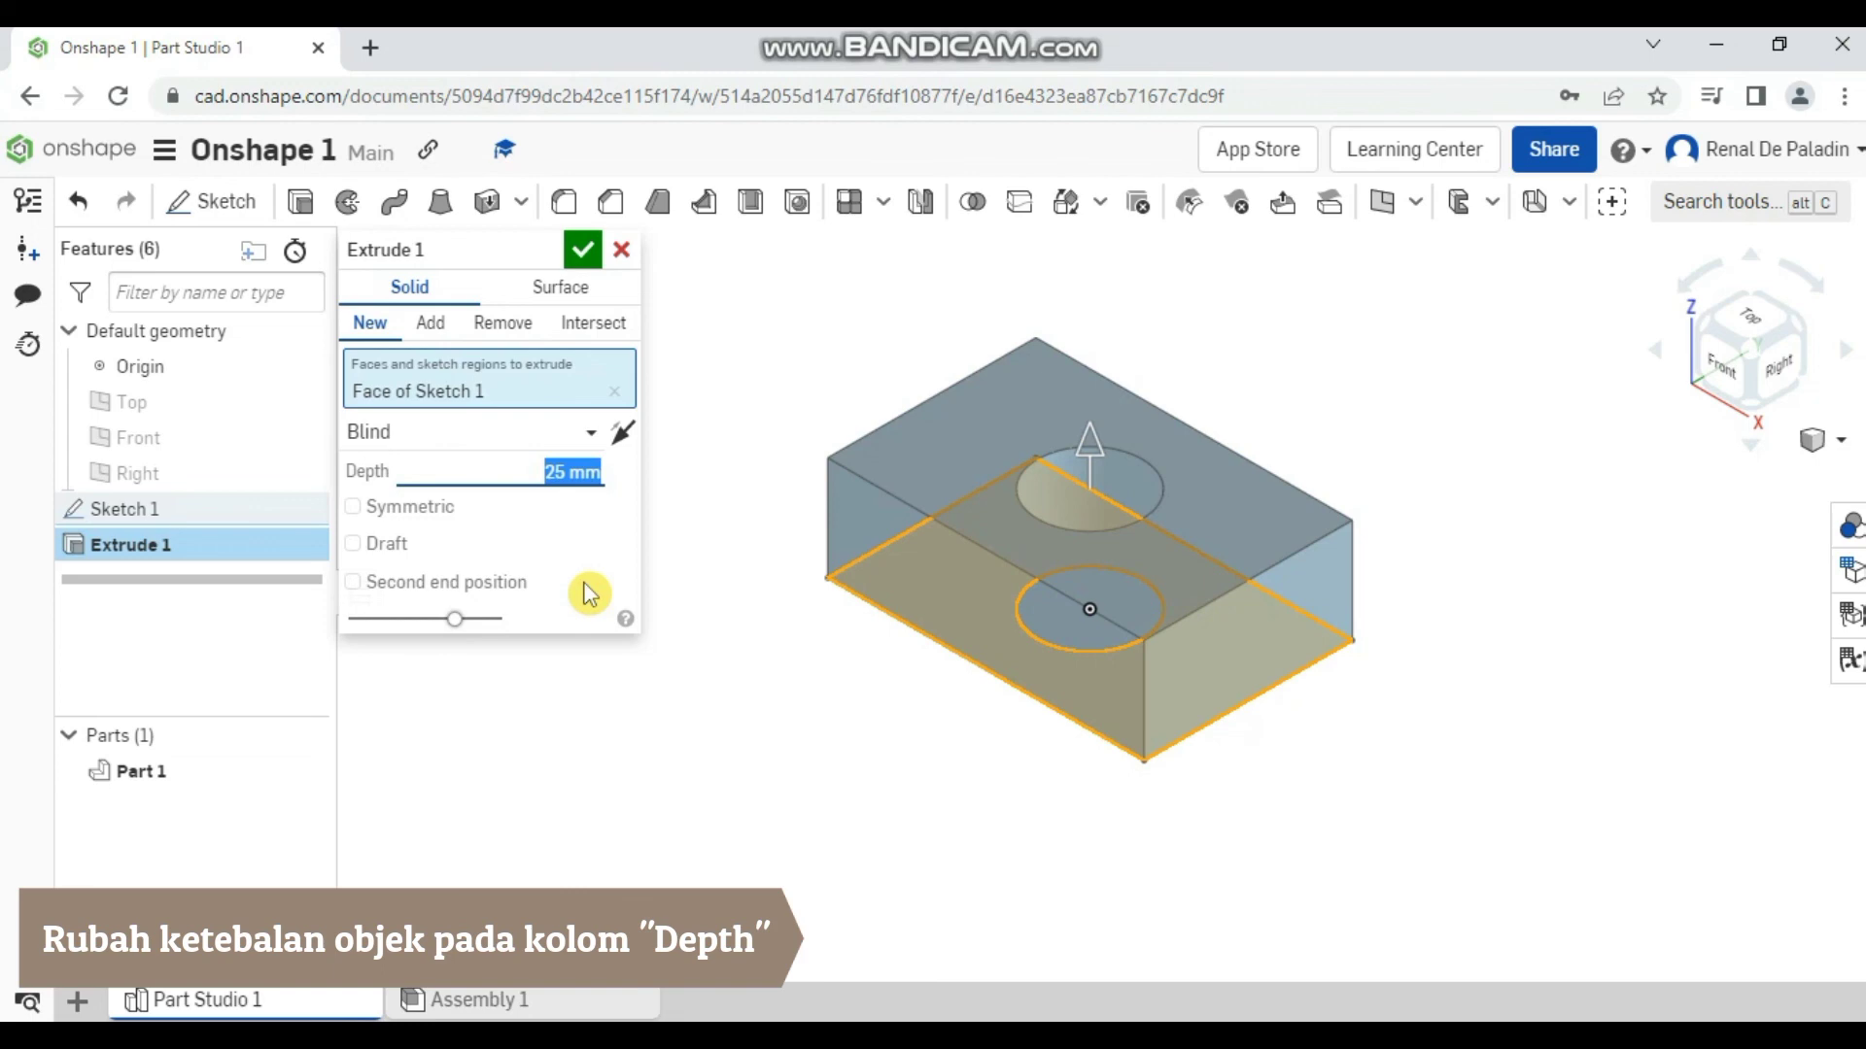
key("BackSpace")
type("12")
key("Return")
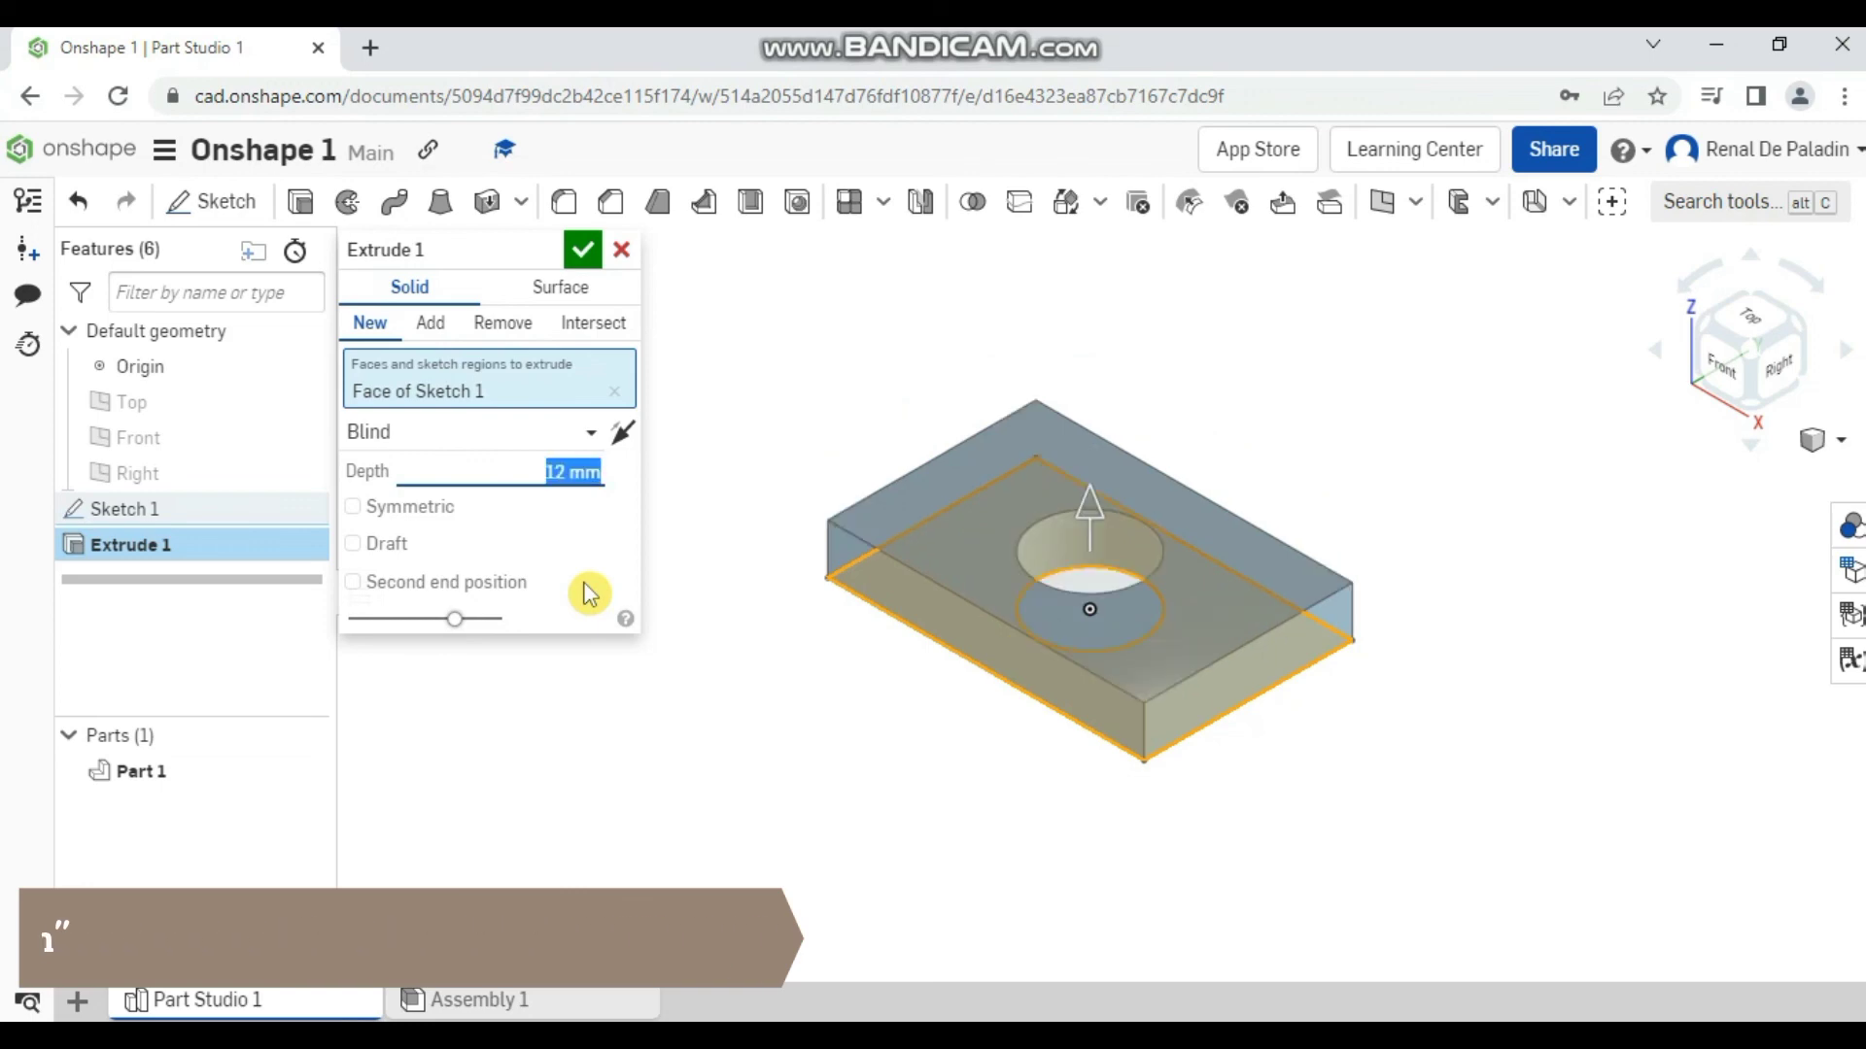
left_click(573, 256)
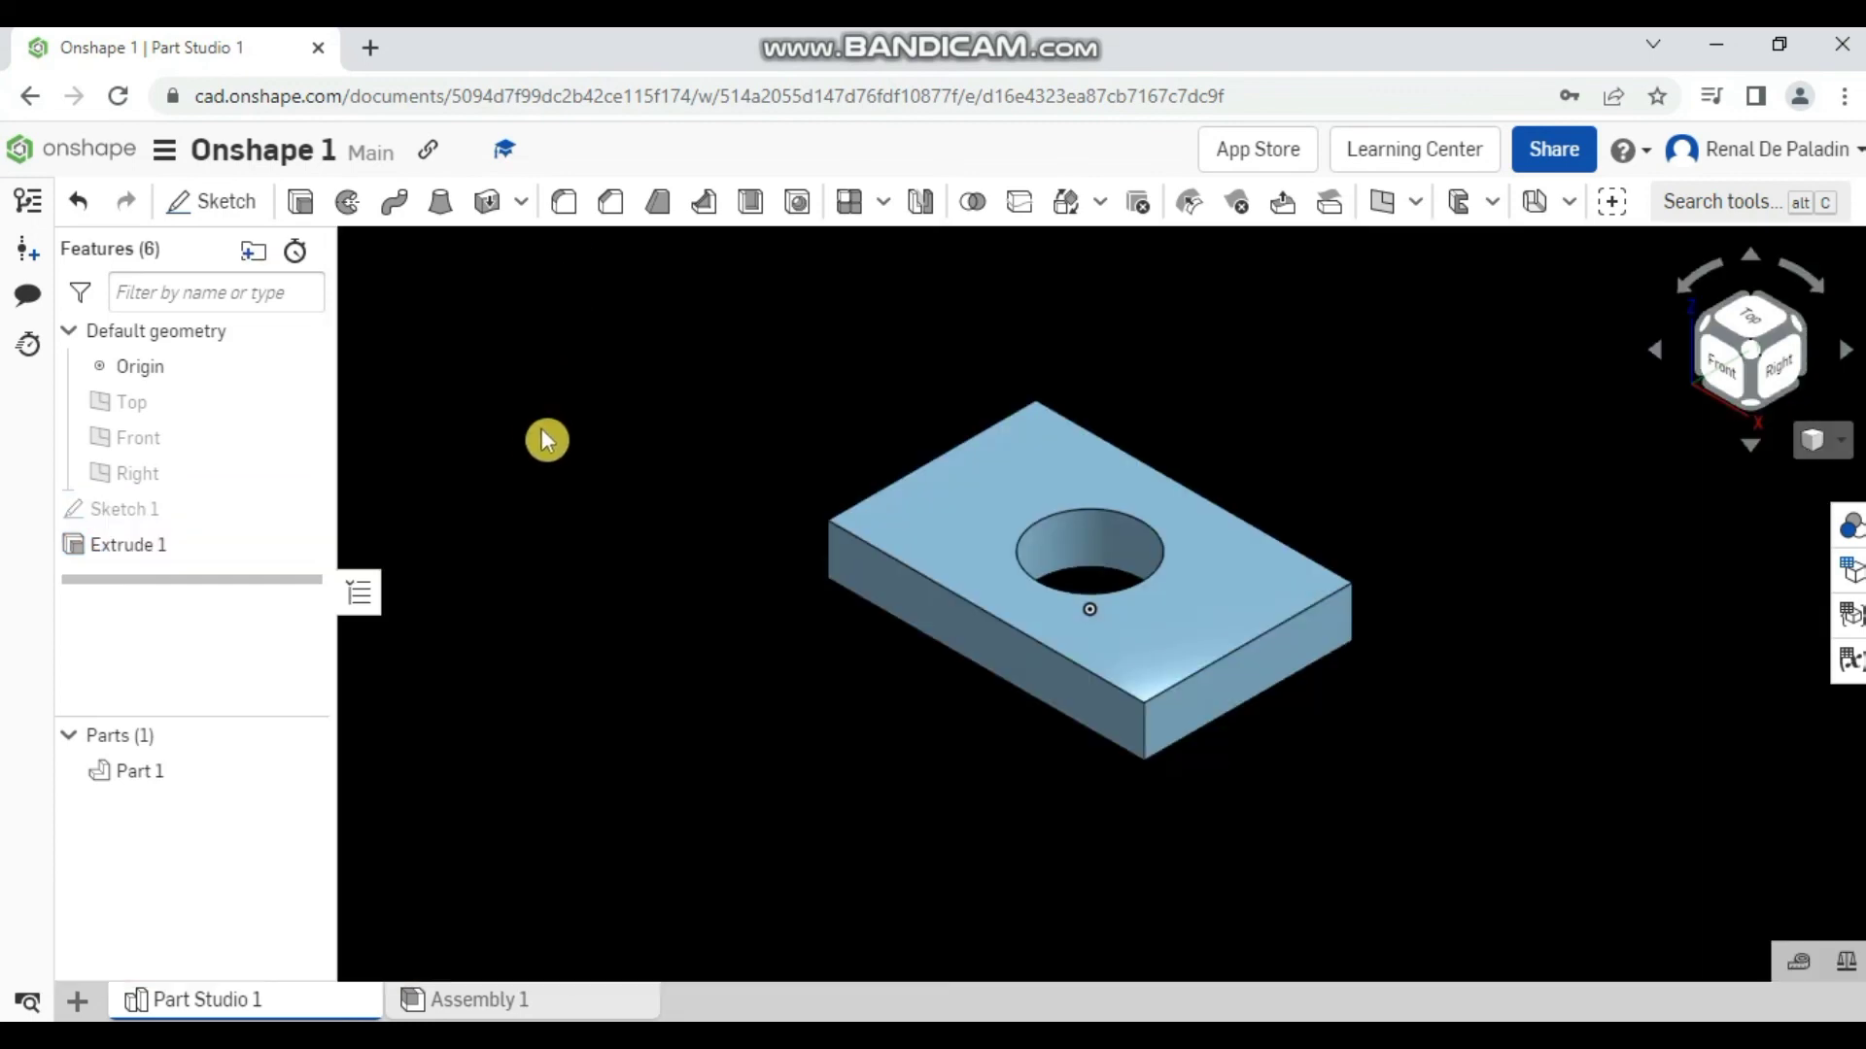
middle_click_drag(540, 429, 504, 457)
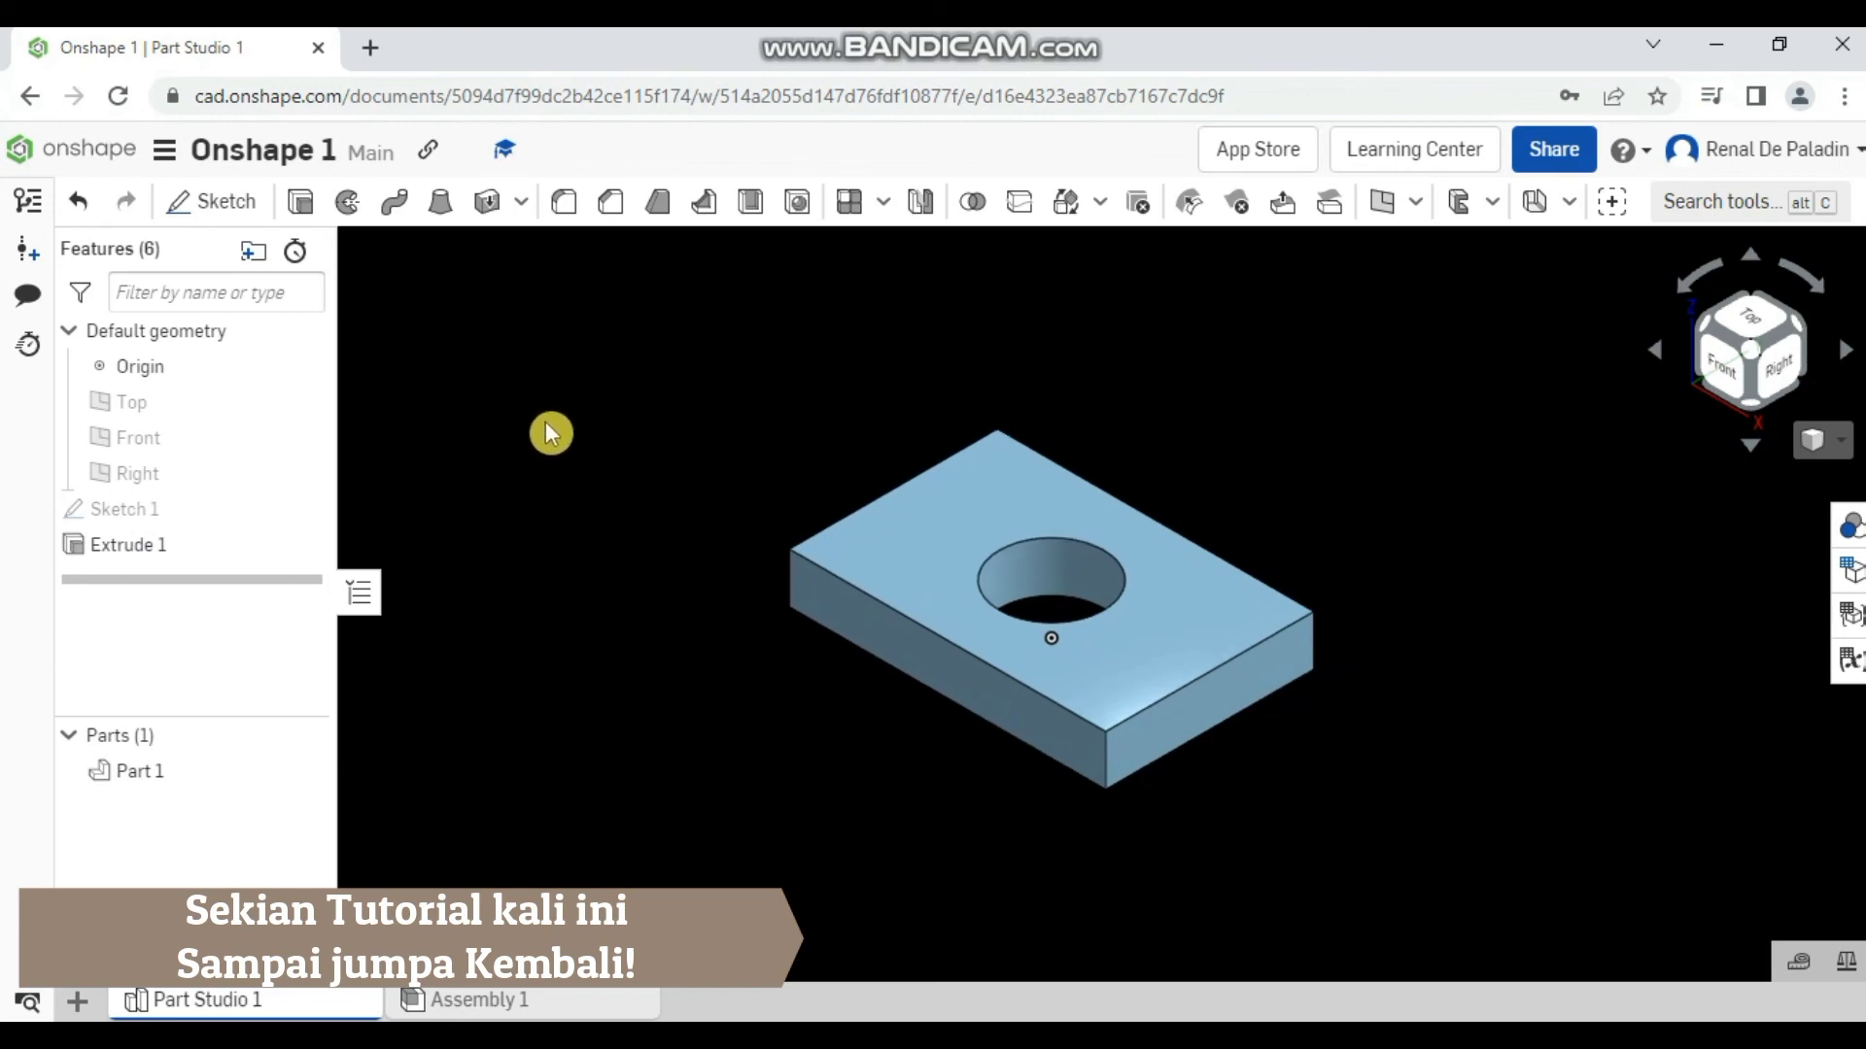